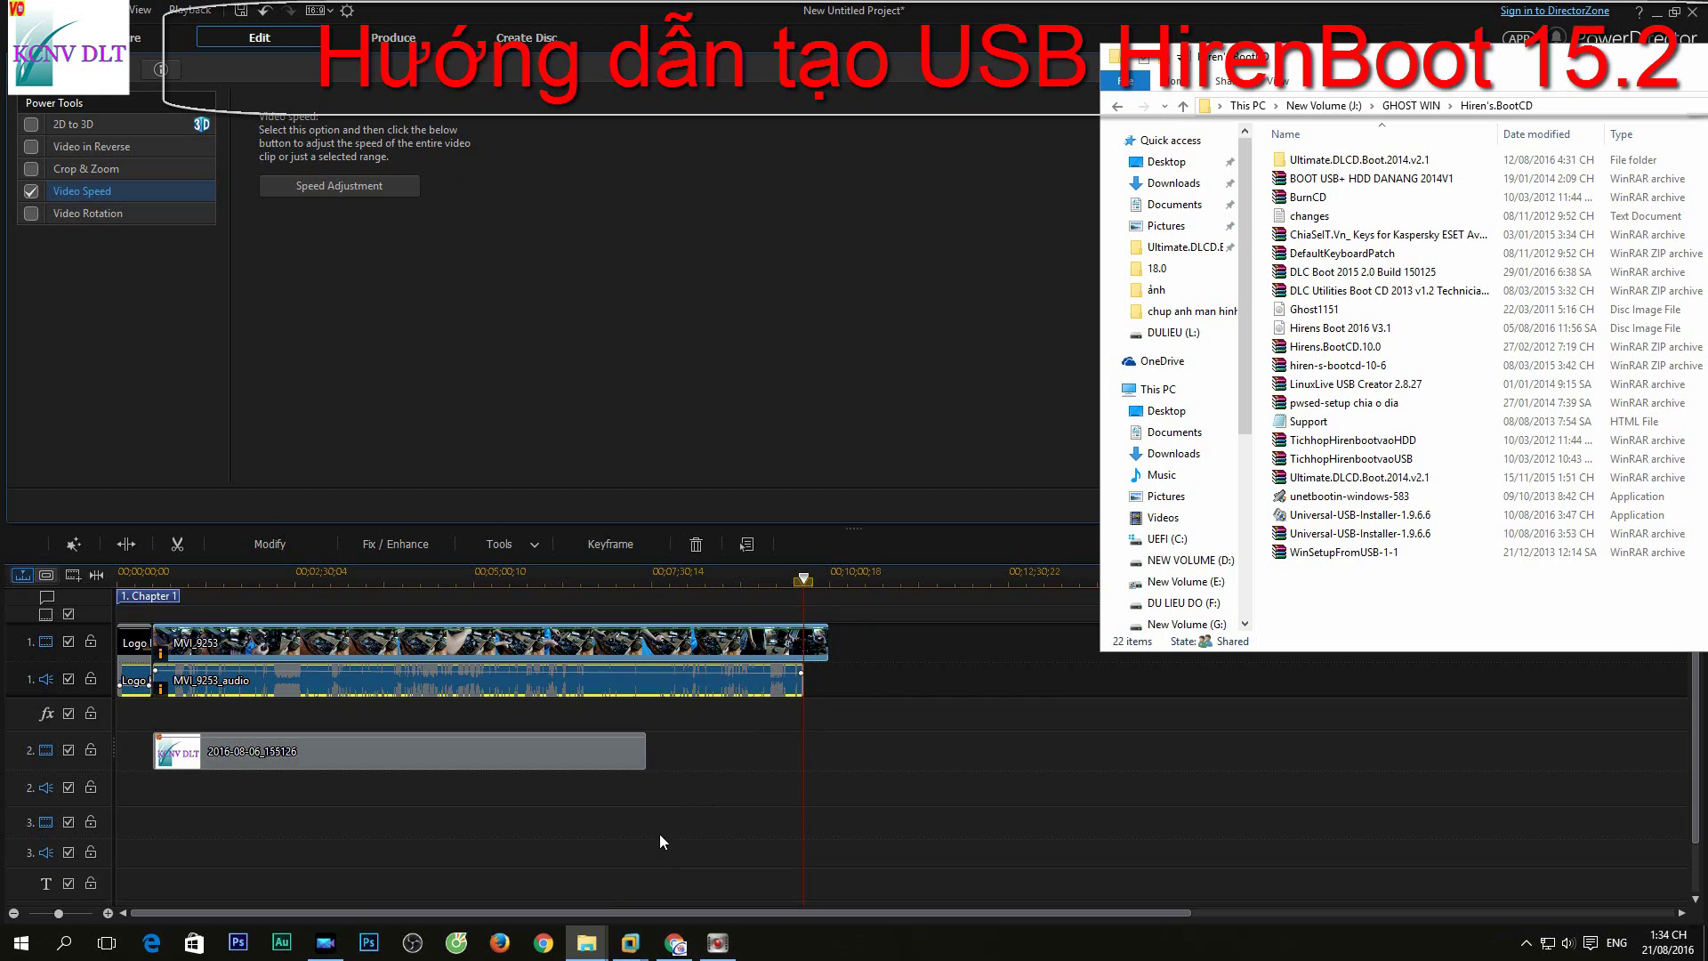
Step: Open a File Explorer window on This PC and check the contents of the Hirens.BootCD.15.2 (R:) drive
{"action": "key", "text": "super+e"}
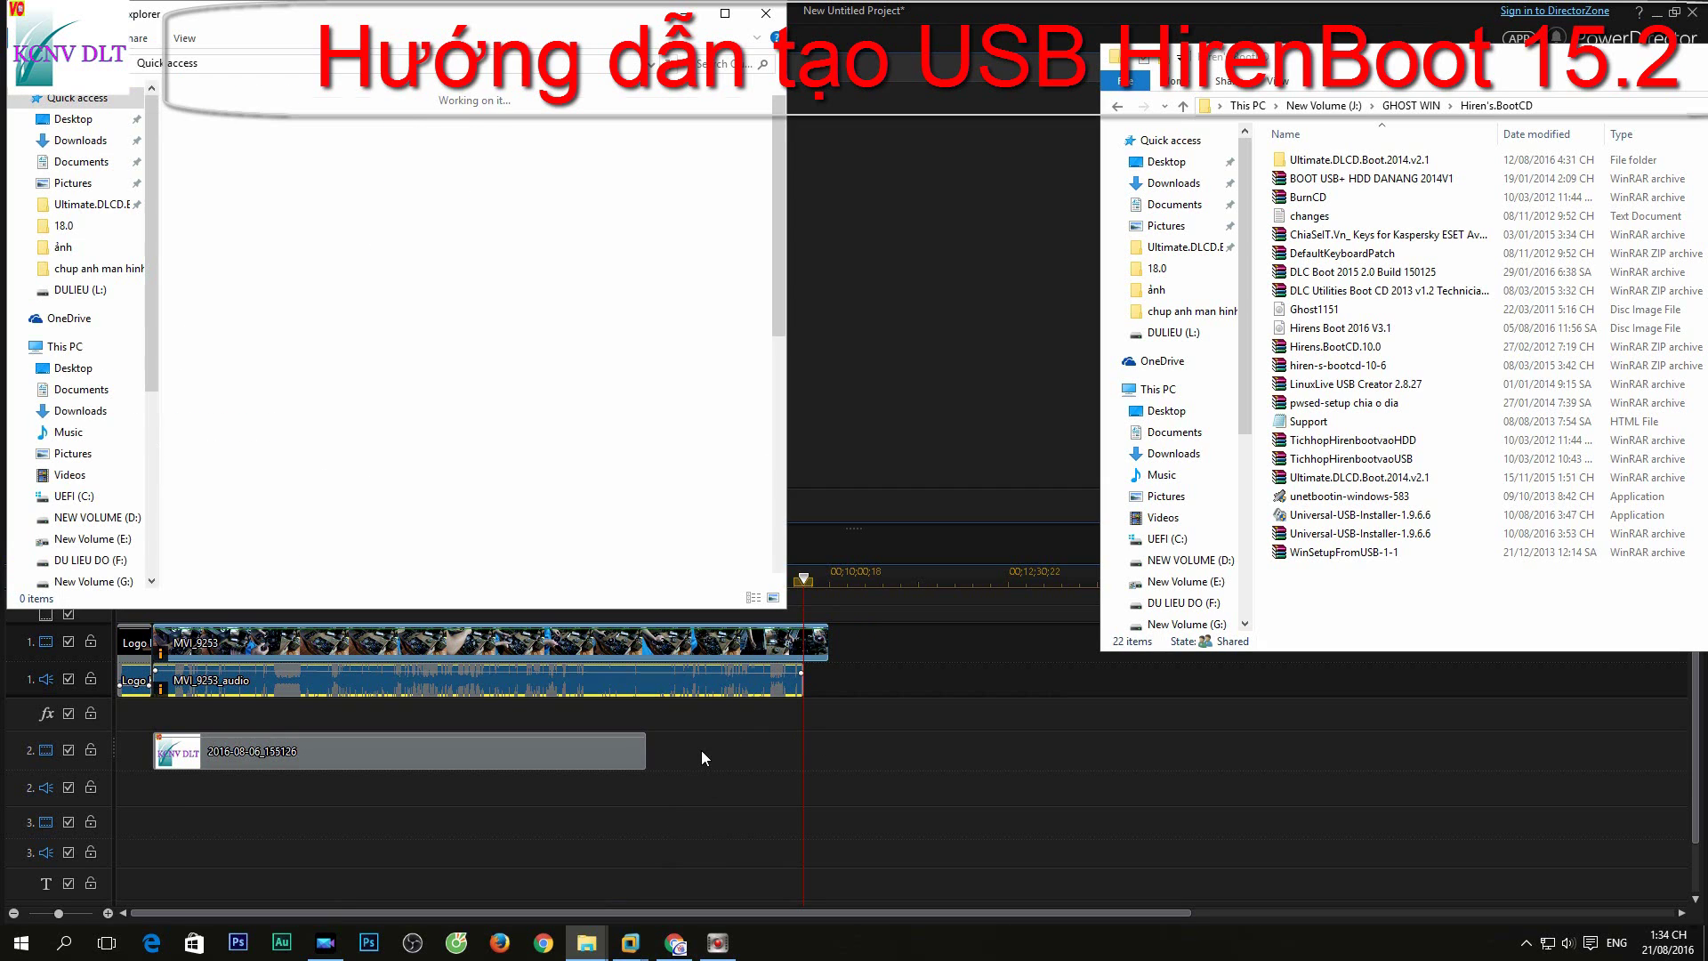
{"action": "left_click", "coordinate": [109, 348]}
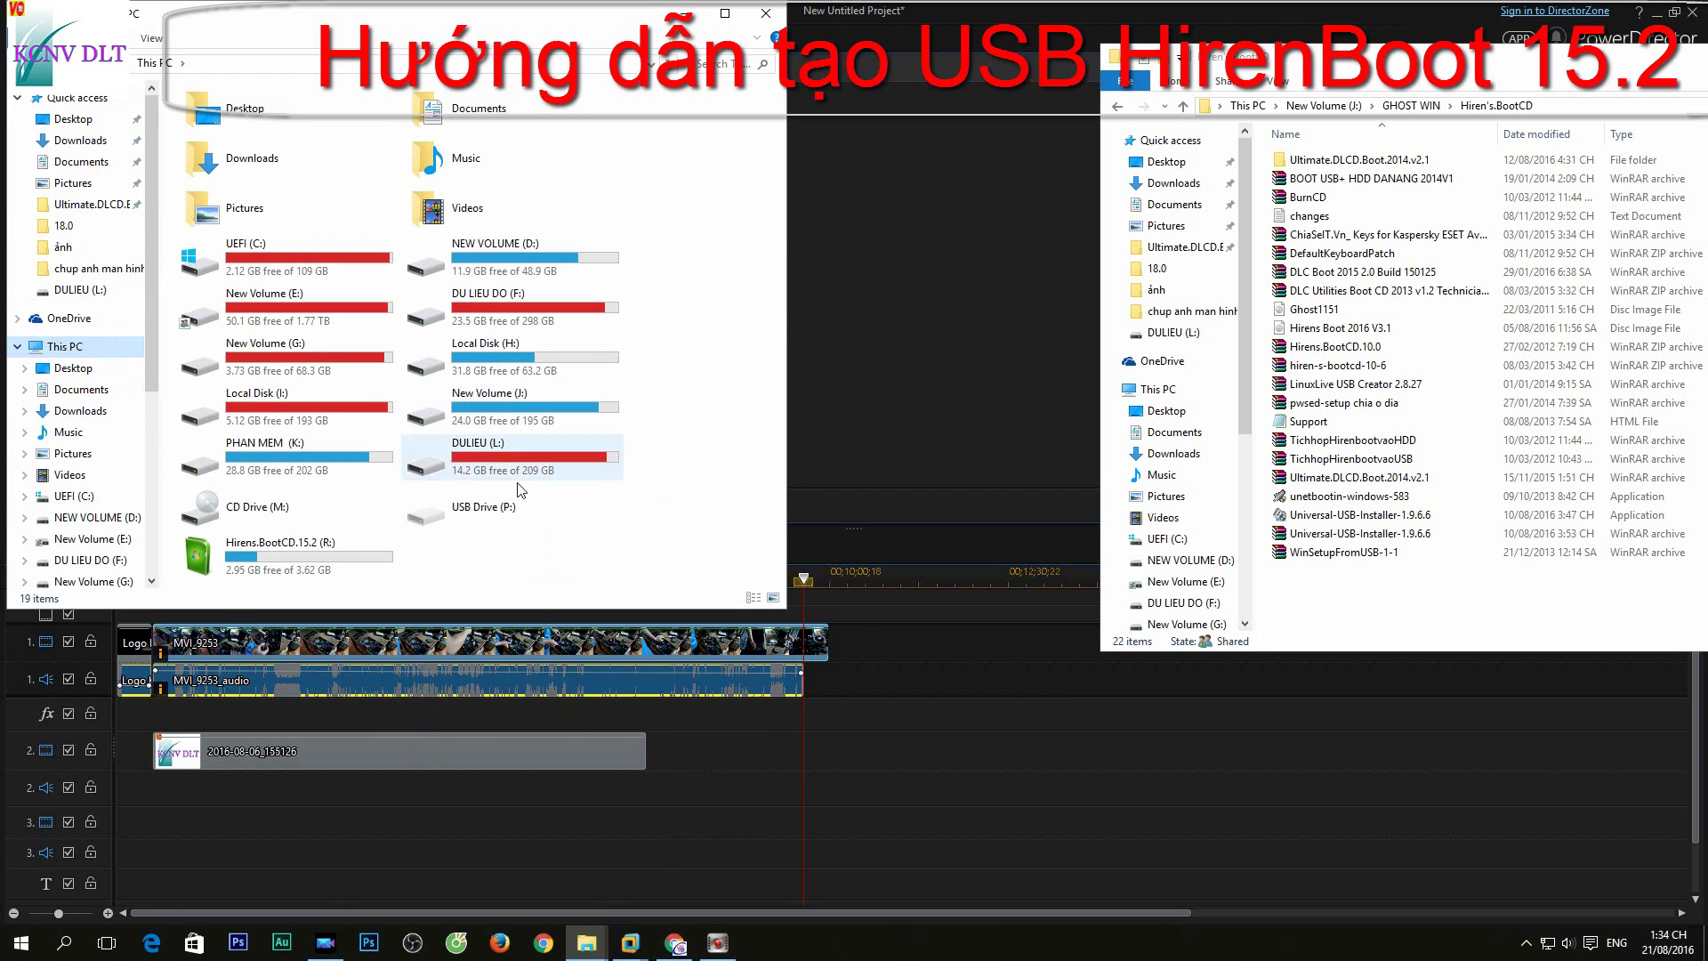
{"action": "double_click", "coordinate": [336, 579]}
{"action": "left_click_drag", "start_coordinate": [339, 171], "coordinate": [329, 98]}
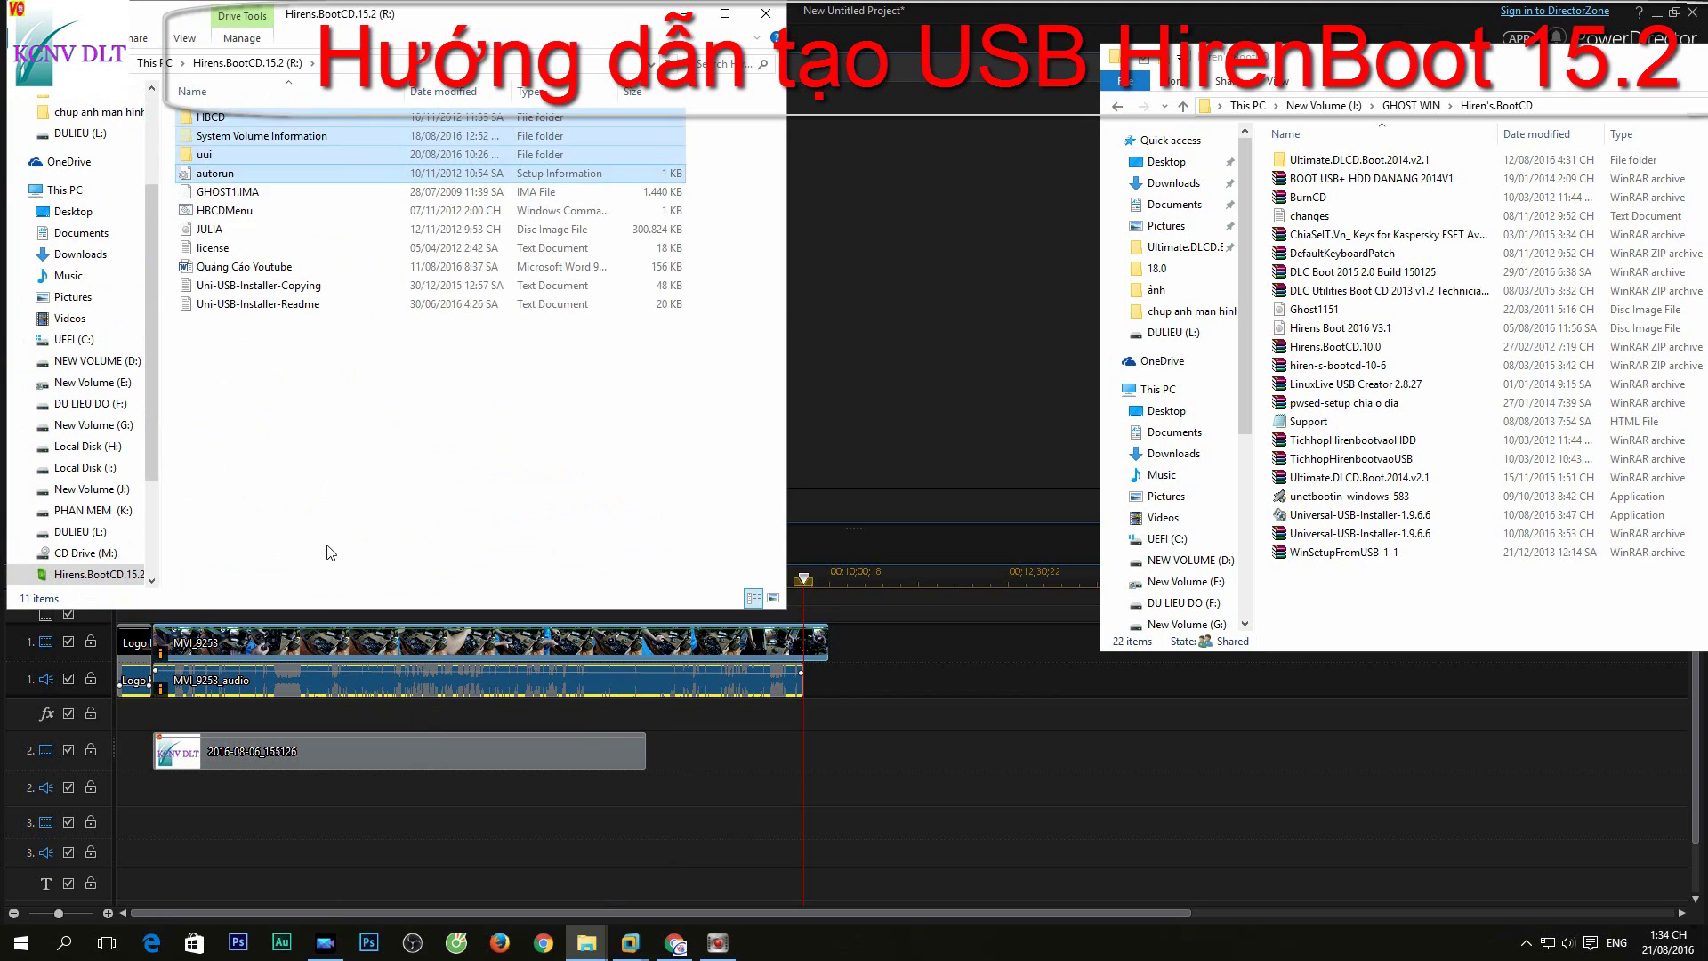
{"action": "key", "text": "BackSpace"}
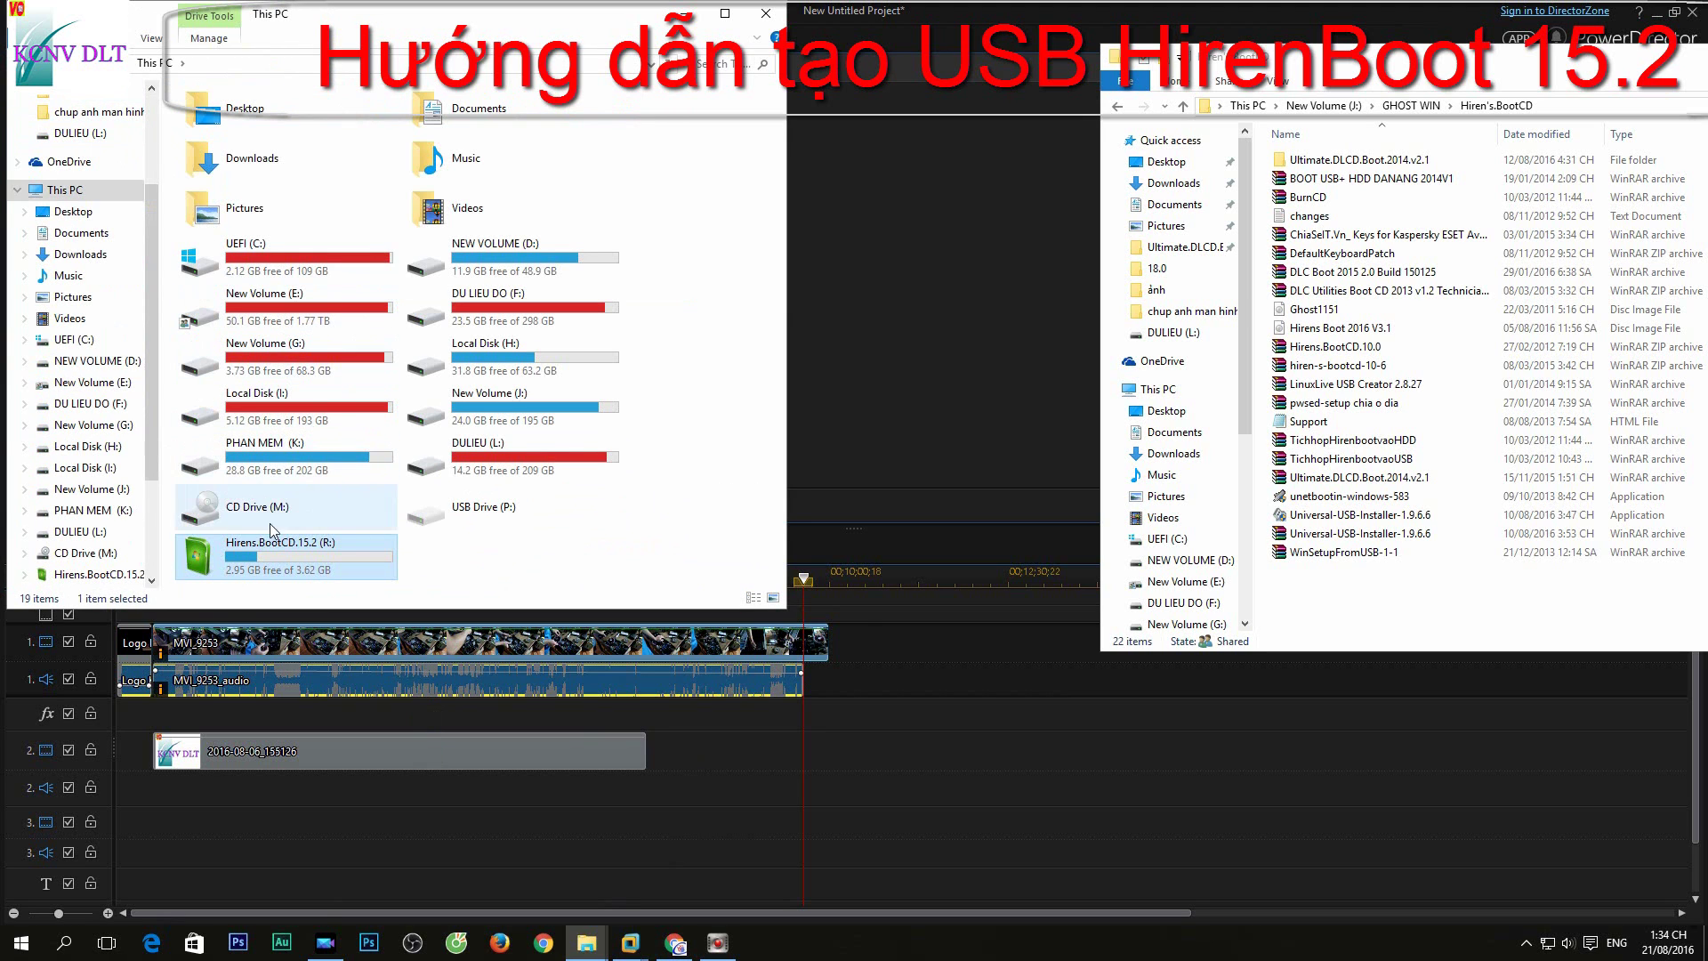
{"action": "left_click_drag", "start_coordinate": [623, 26], "coordinate": [740, 97]}
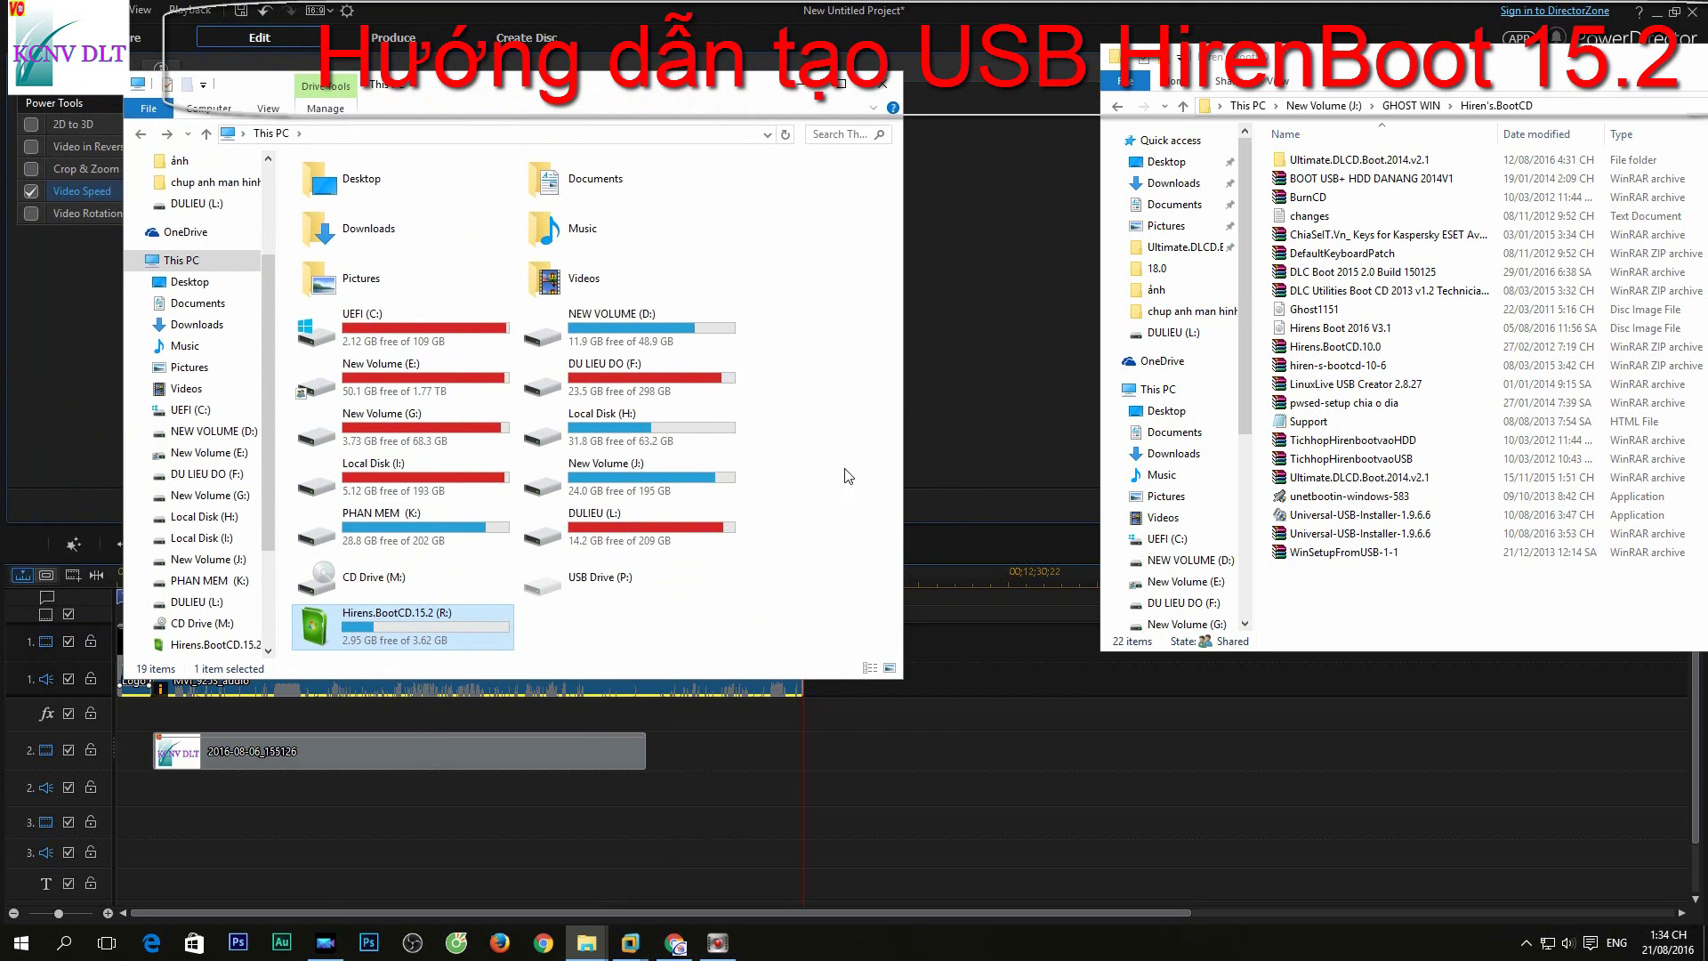
{"action": "left_click", "coordinate": [601, 633]}
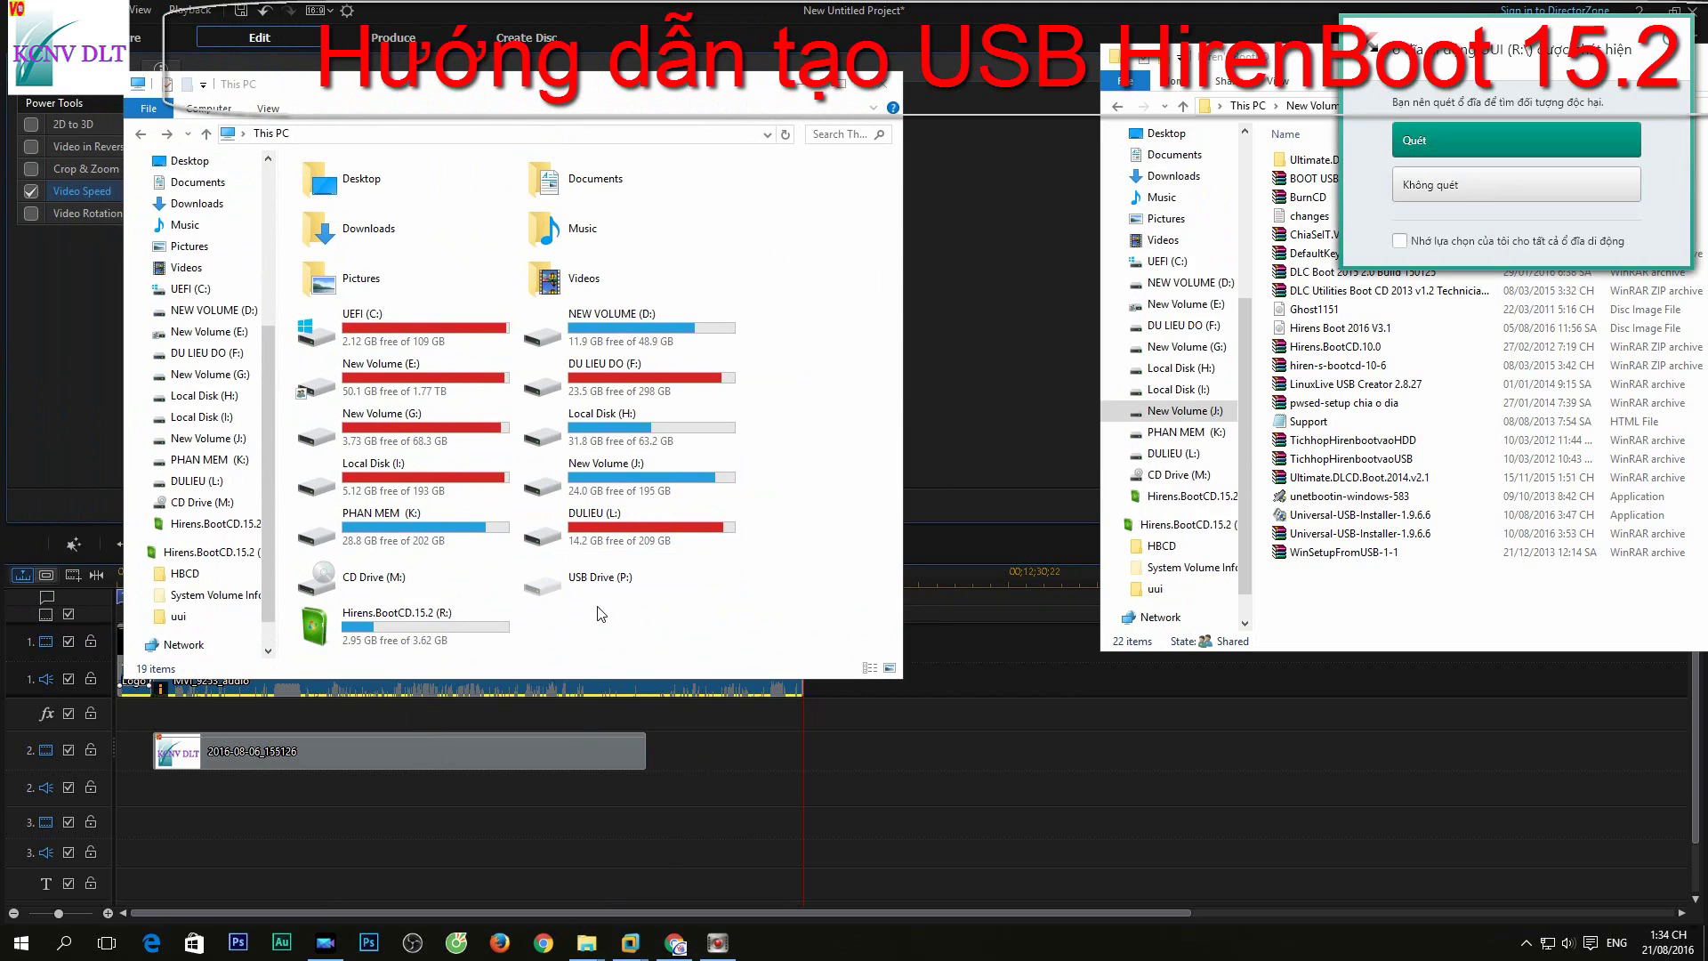
Step: Decline the antivirus scan of the removable drive and pause Kaspersky Internet Security protection
{"action": "left_click", "coordinate": [1512, 184]}
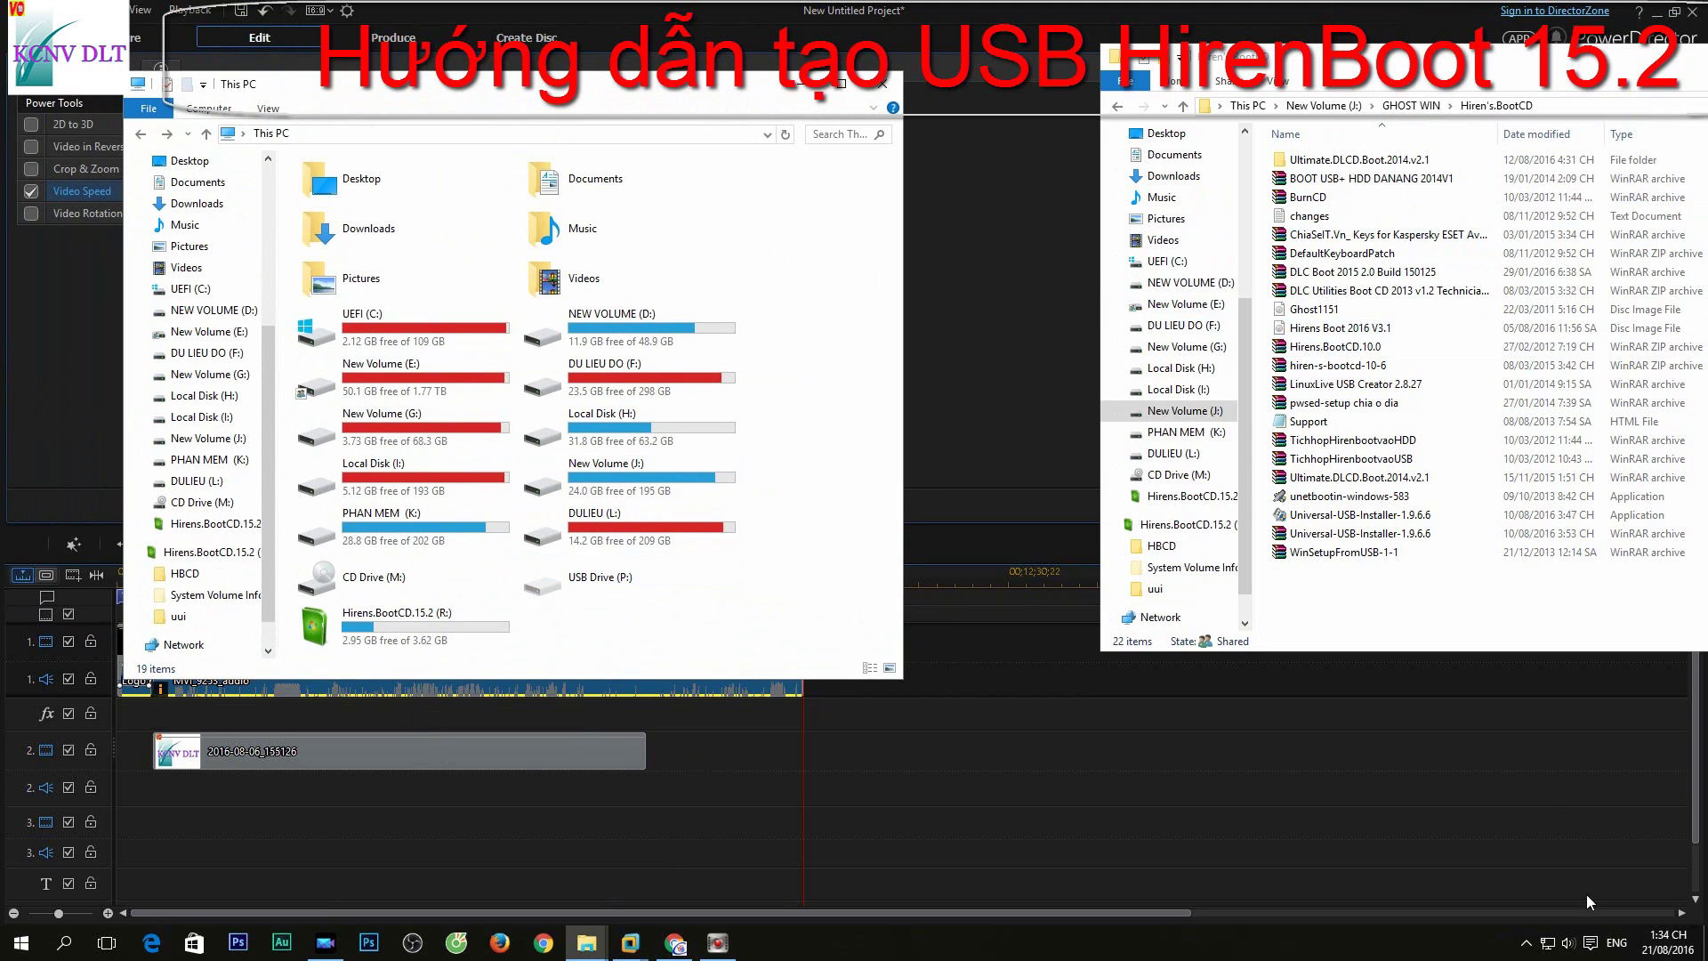
{"action": "left_click", "coordinate": [1526, 942]}
{"action": "right_click", "coordinate": [1473, 801]}
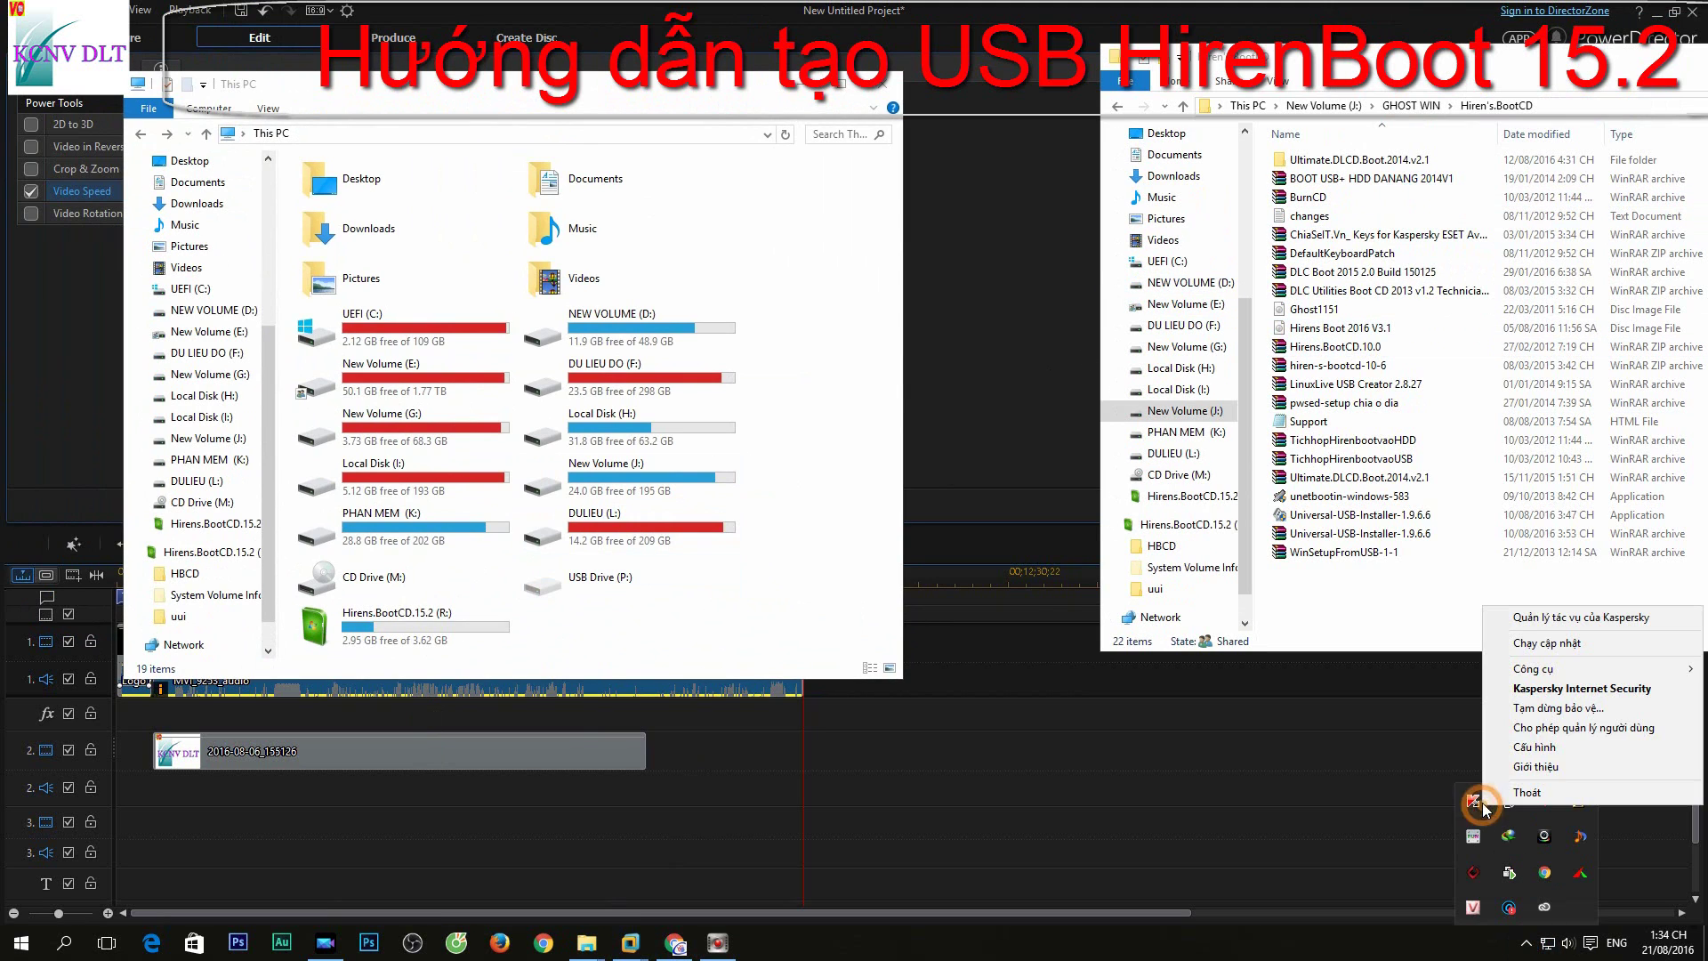
{"action": "left_click", "coordinate": [1556, 714]}
{"action": "left_click", "coordinate": [828, 545]}
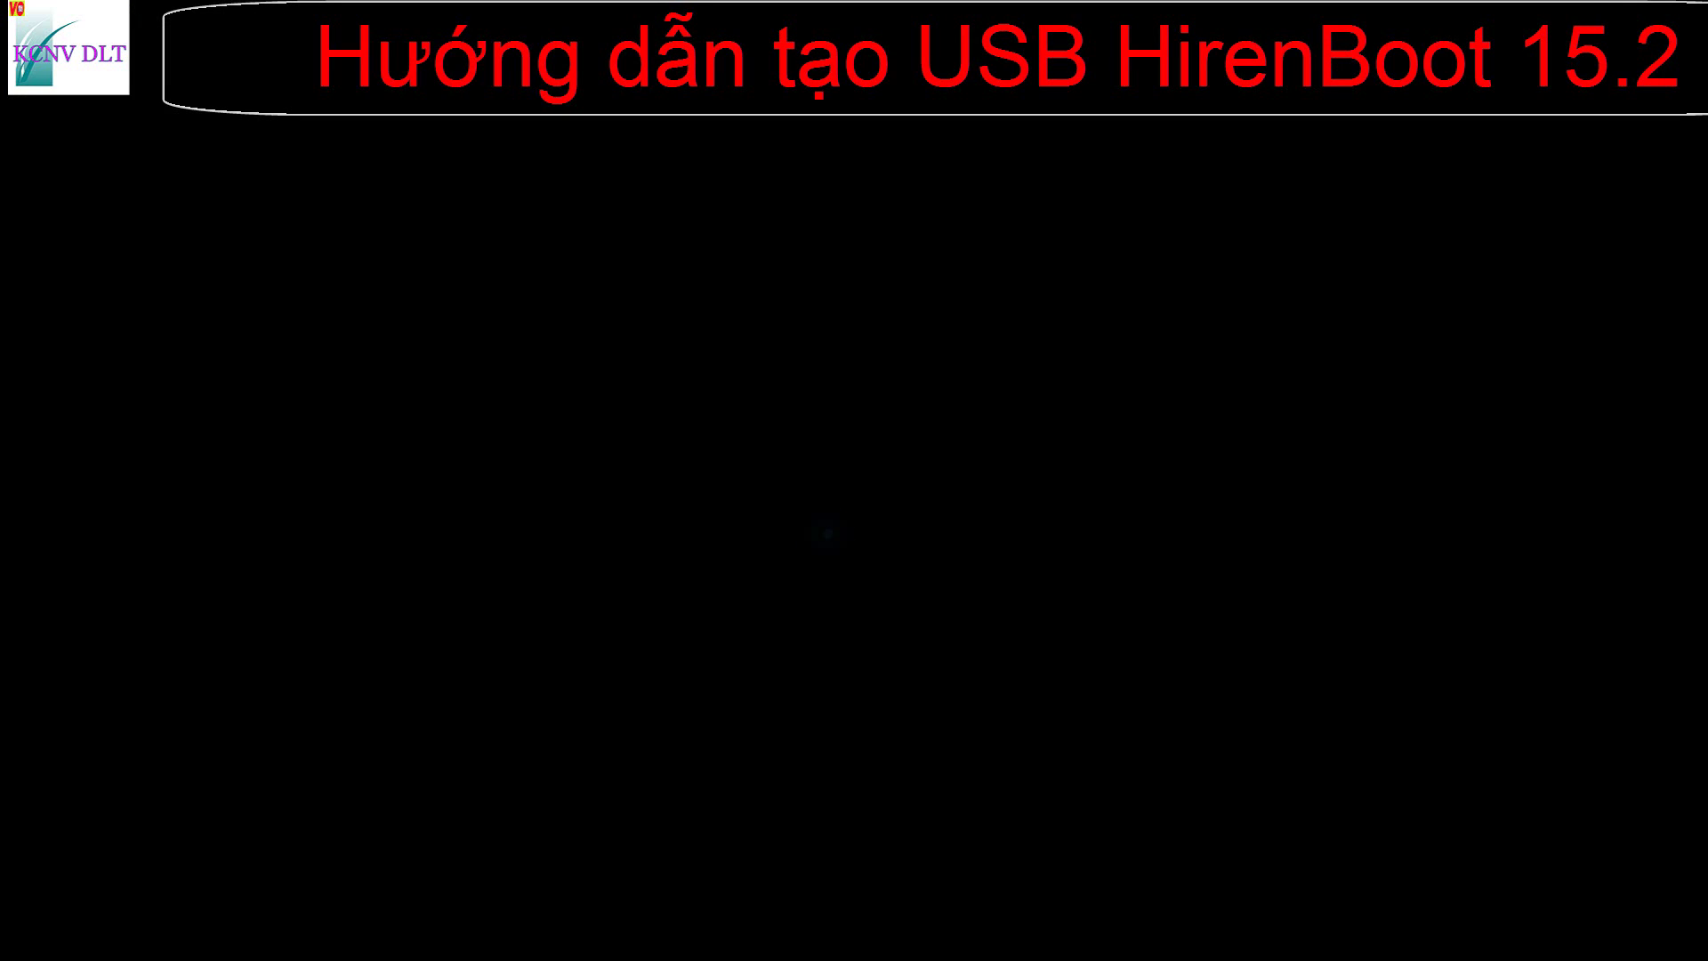
Step: Examine the files on the Hirens.BootCD.15.2 (R:) drive again, return to This PC and refresh the drive list
{"action": "double_click", "coordinate": [400, 625]}
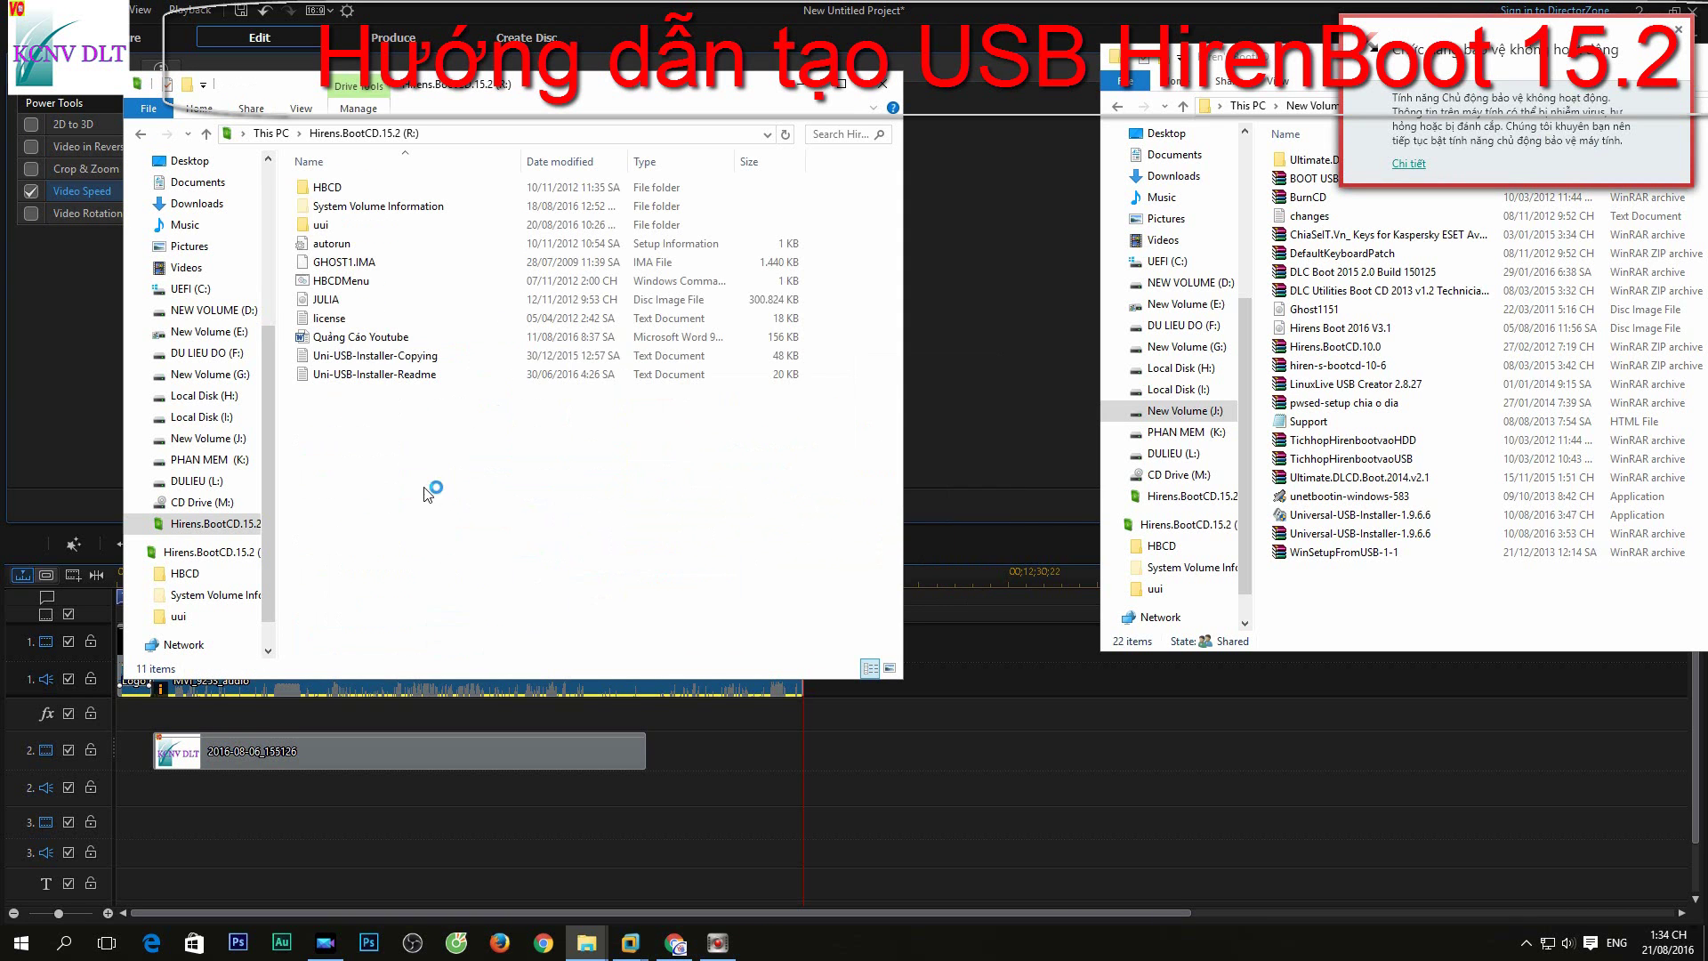
{"action": "left_click", "coordinate": [360, 247]}
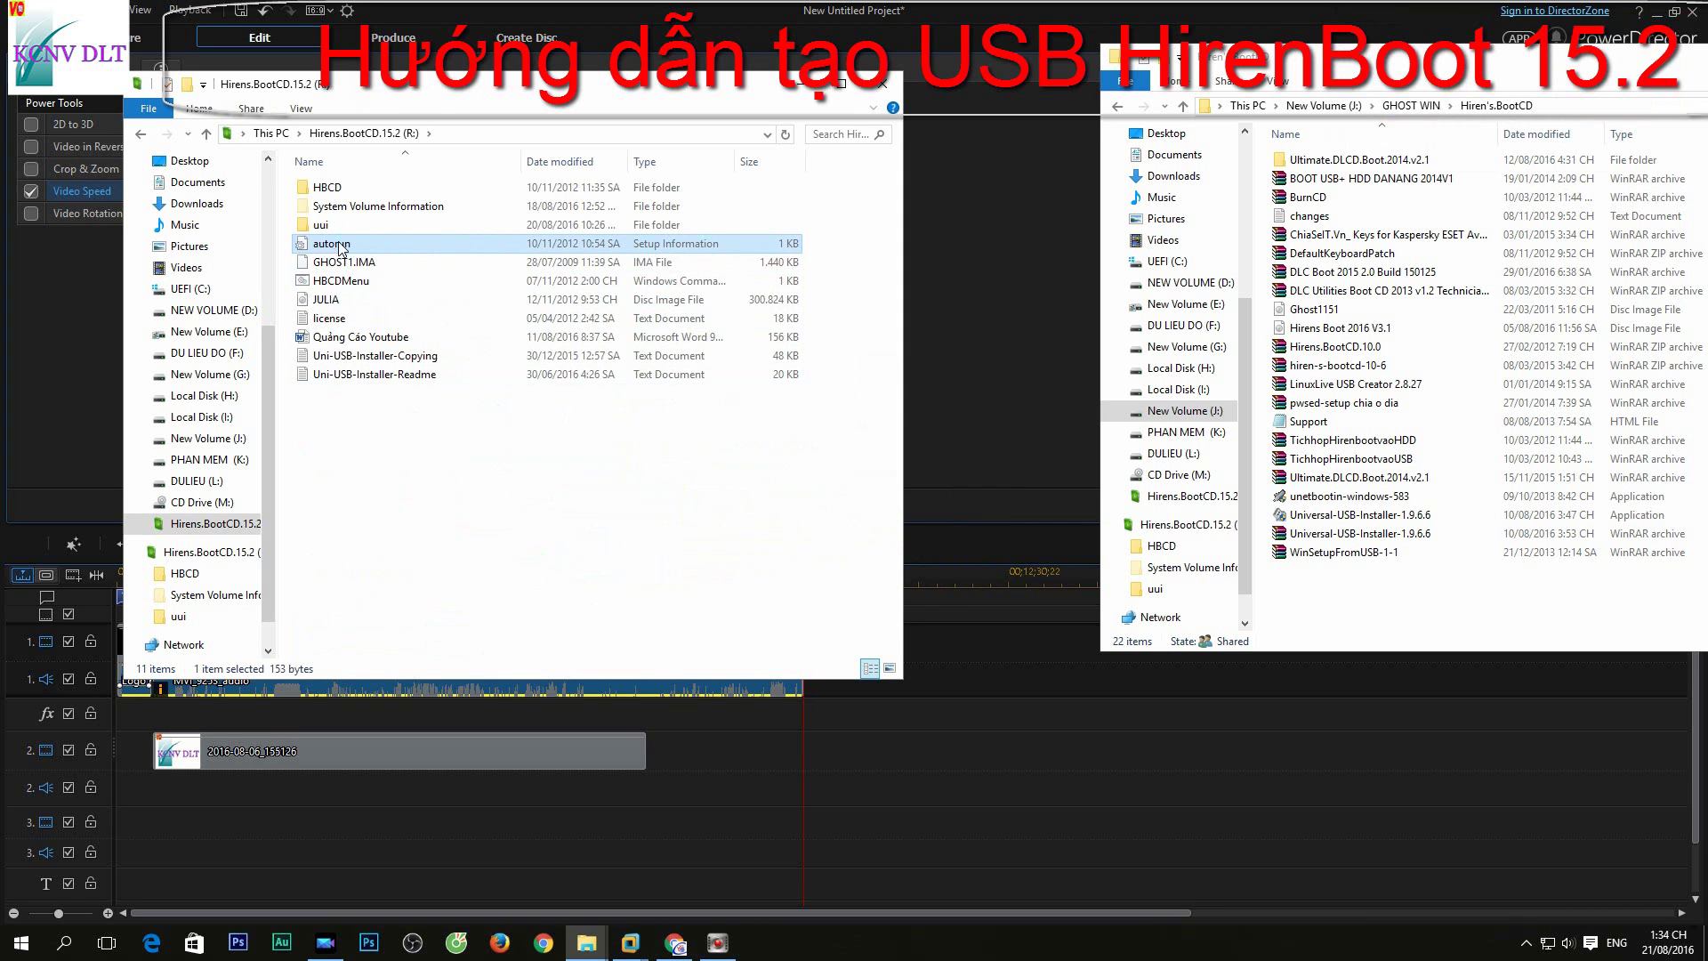
{"action": "left_click", "coordinate": [141, 133]}
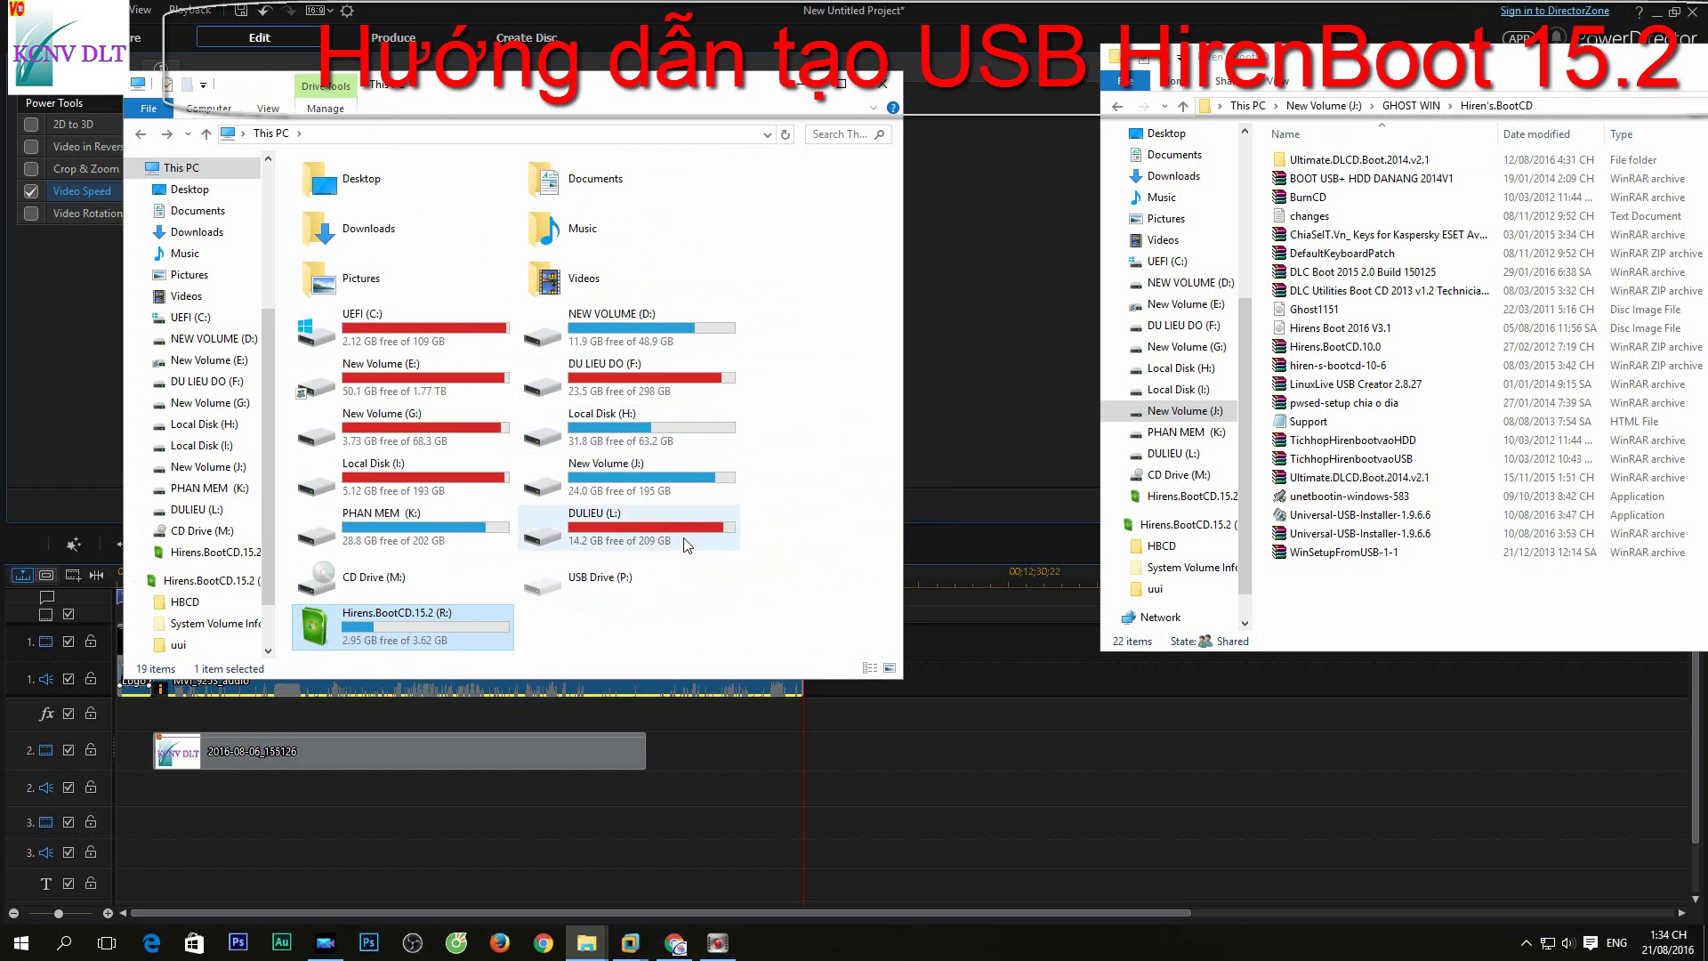
{"action": "right_click", "coordinate": [820, 450]}
{"action": "left_click", "coordinate": [850, 524]}
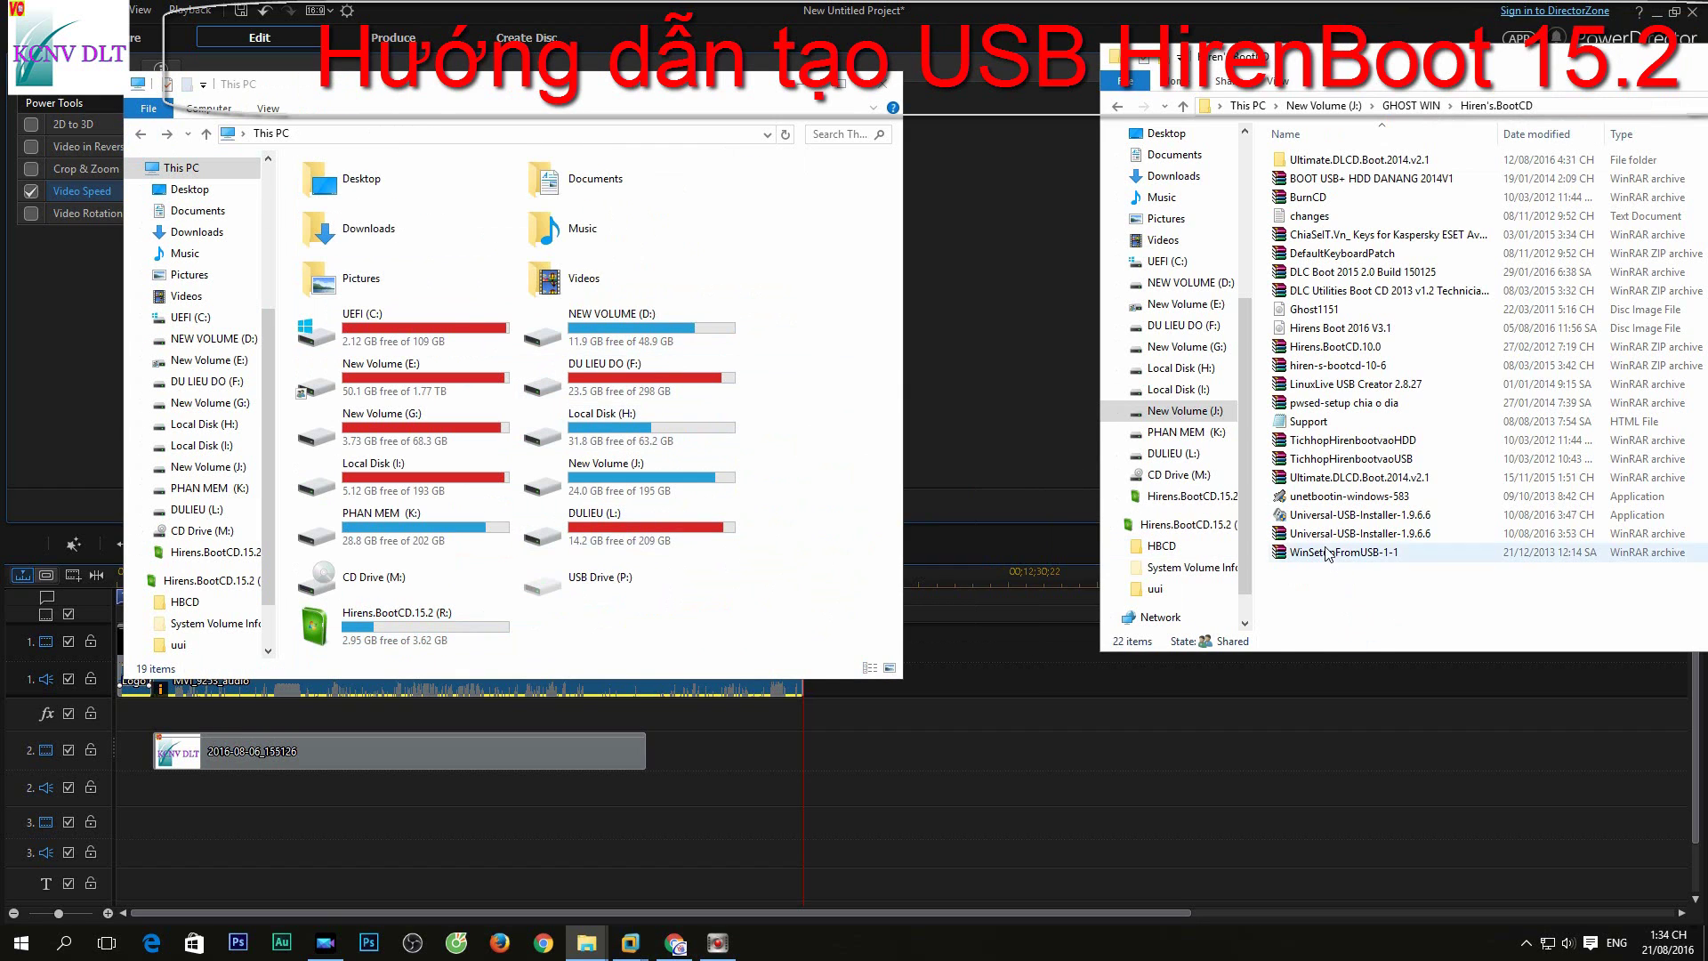
{"action": "double_click", "coordinate": [1325, 514]}
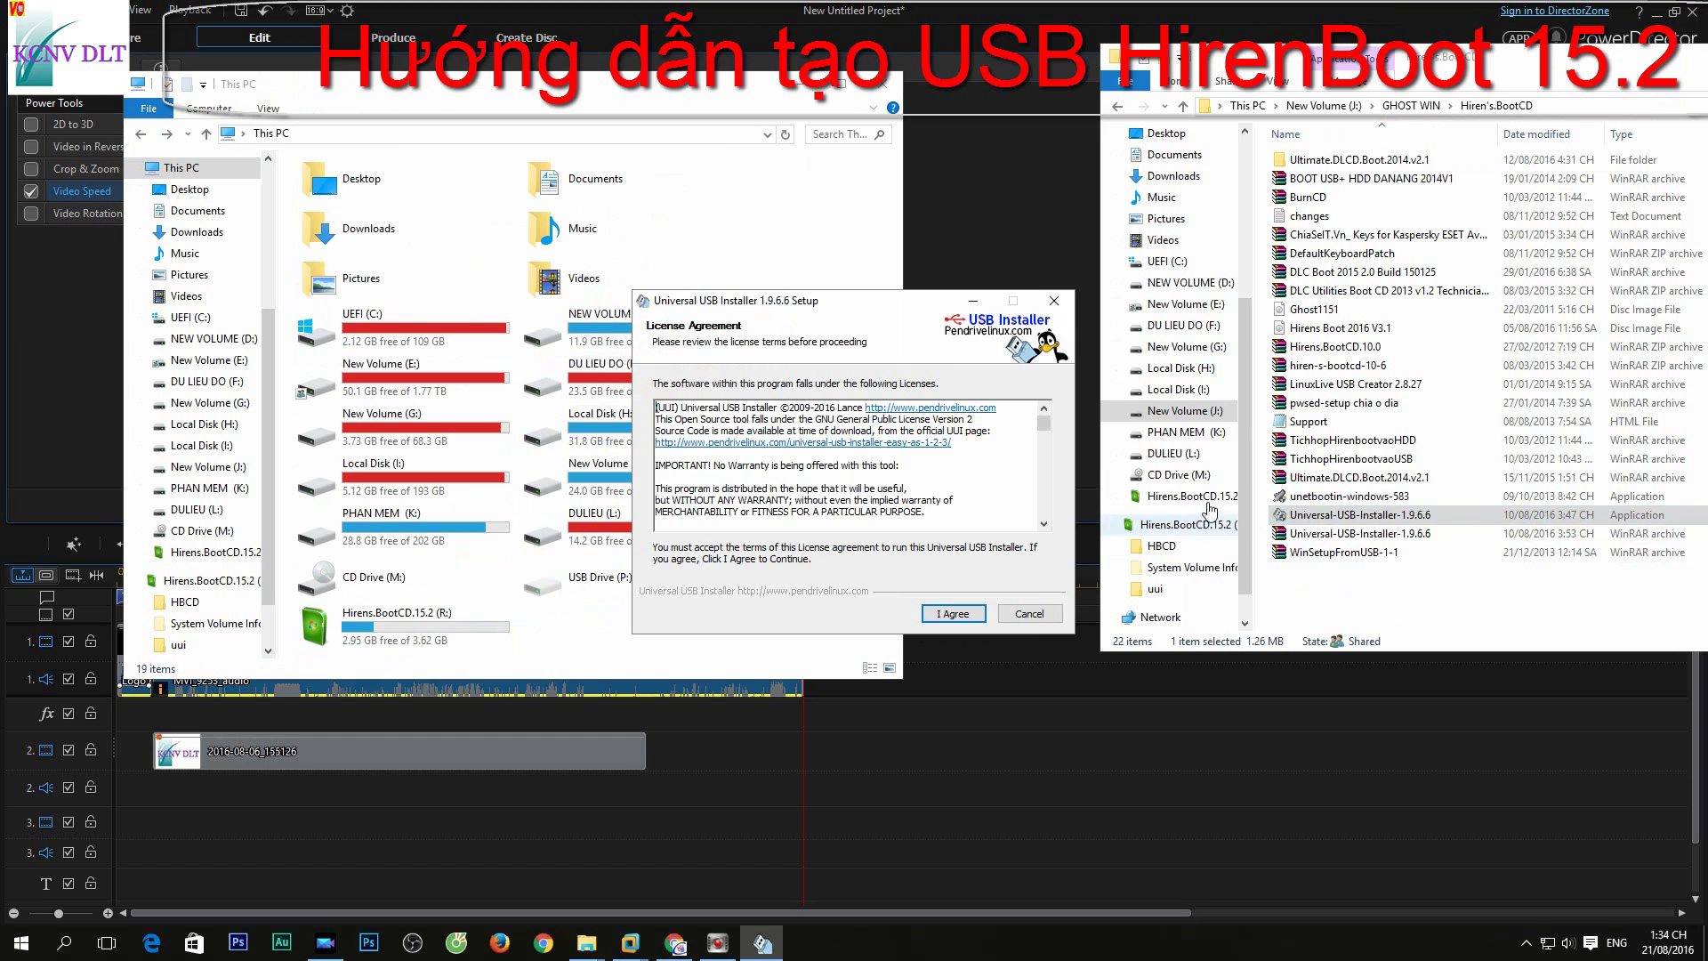
{"action": "left_click", "coordinate": [1029, 612]}
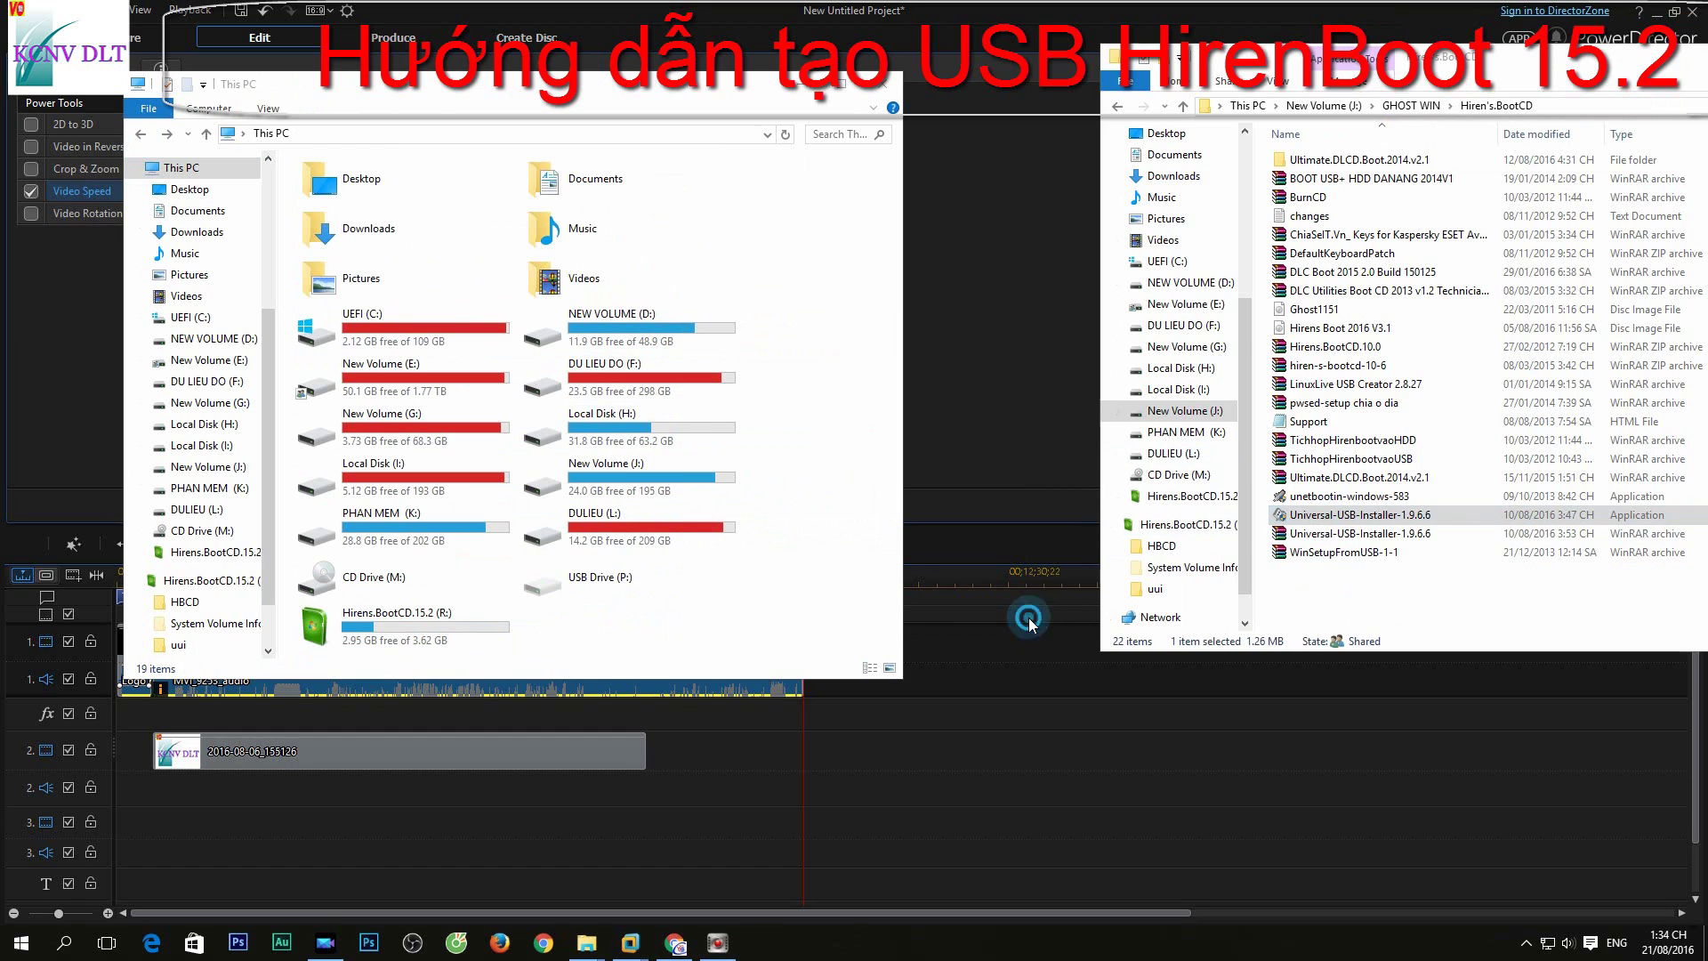
{"action": "left_click", "coordinate": [1333, 518]}
{"action": "right_click", "coordinate": [1333, 518]}
{"action": "left_click", "coordinate": [1374, 562]}
{"action": "left_click", "coordinate": [1398, 518]}
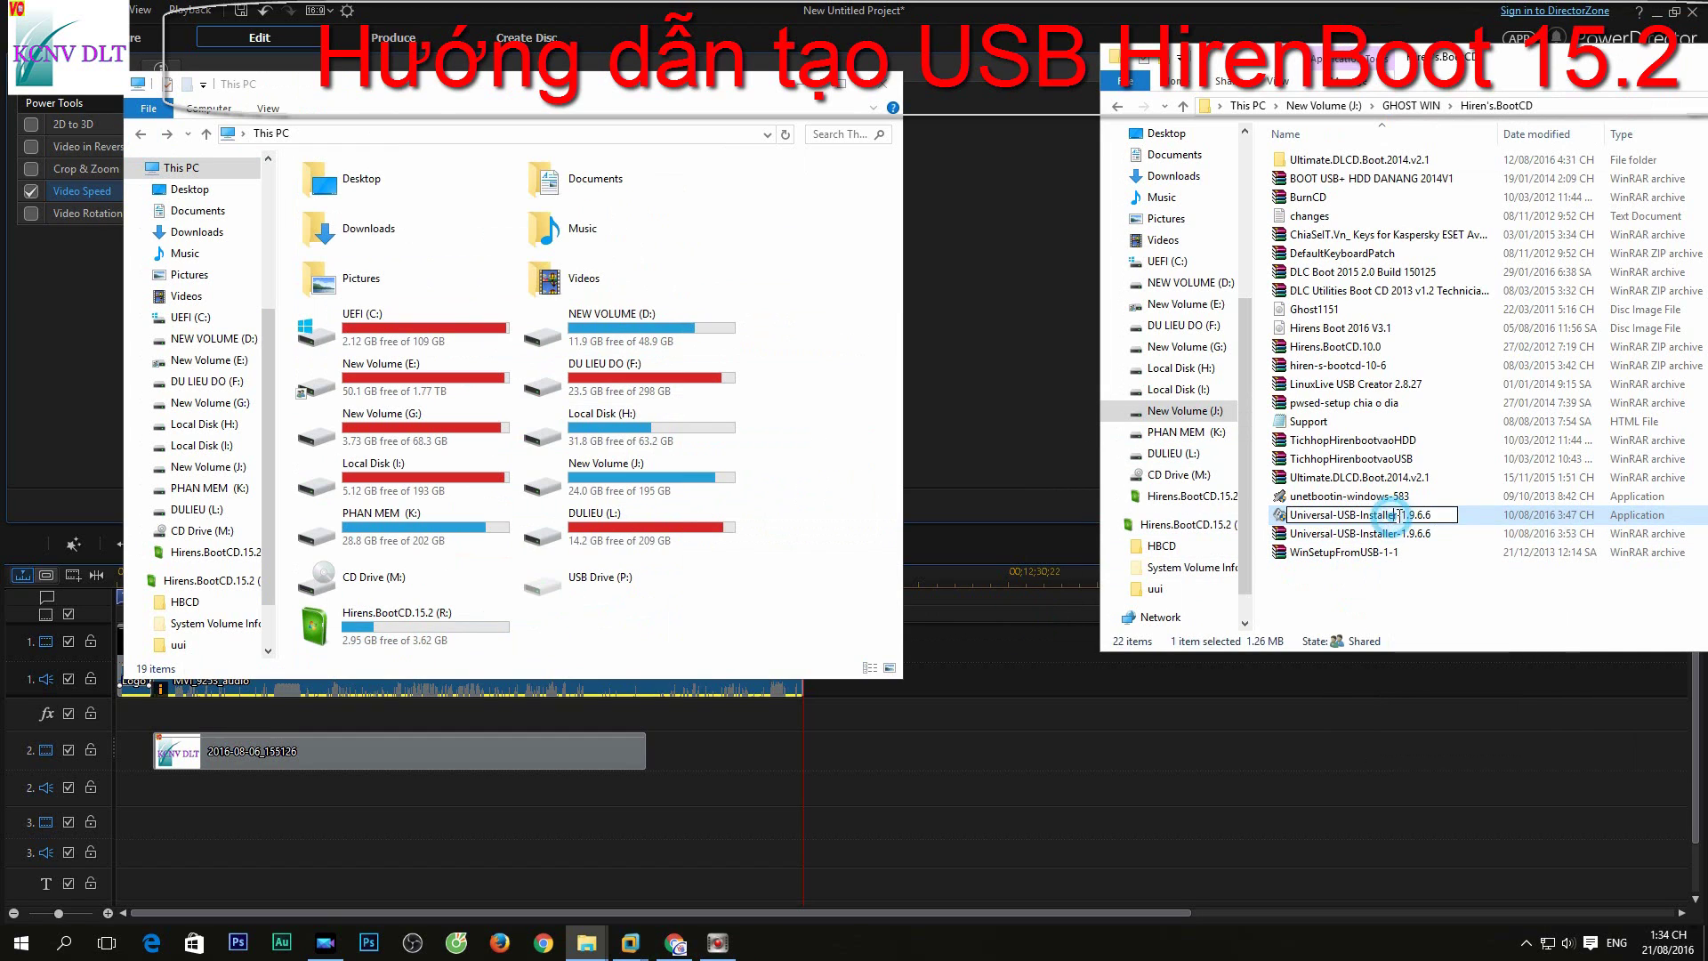
{"action": "left_click_drag", "start_coordinate": [1398, 515], "coordinate": [1289, 515]}
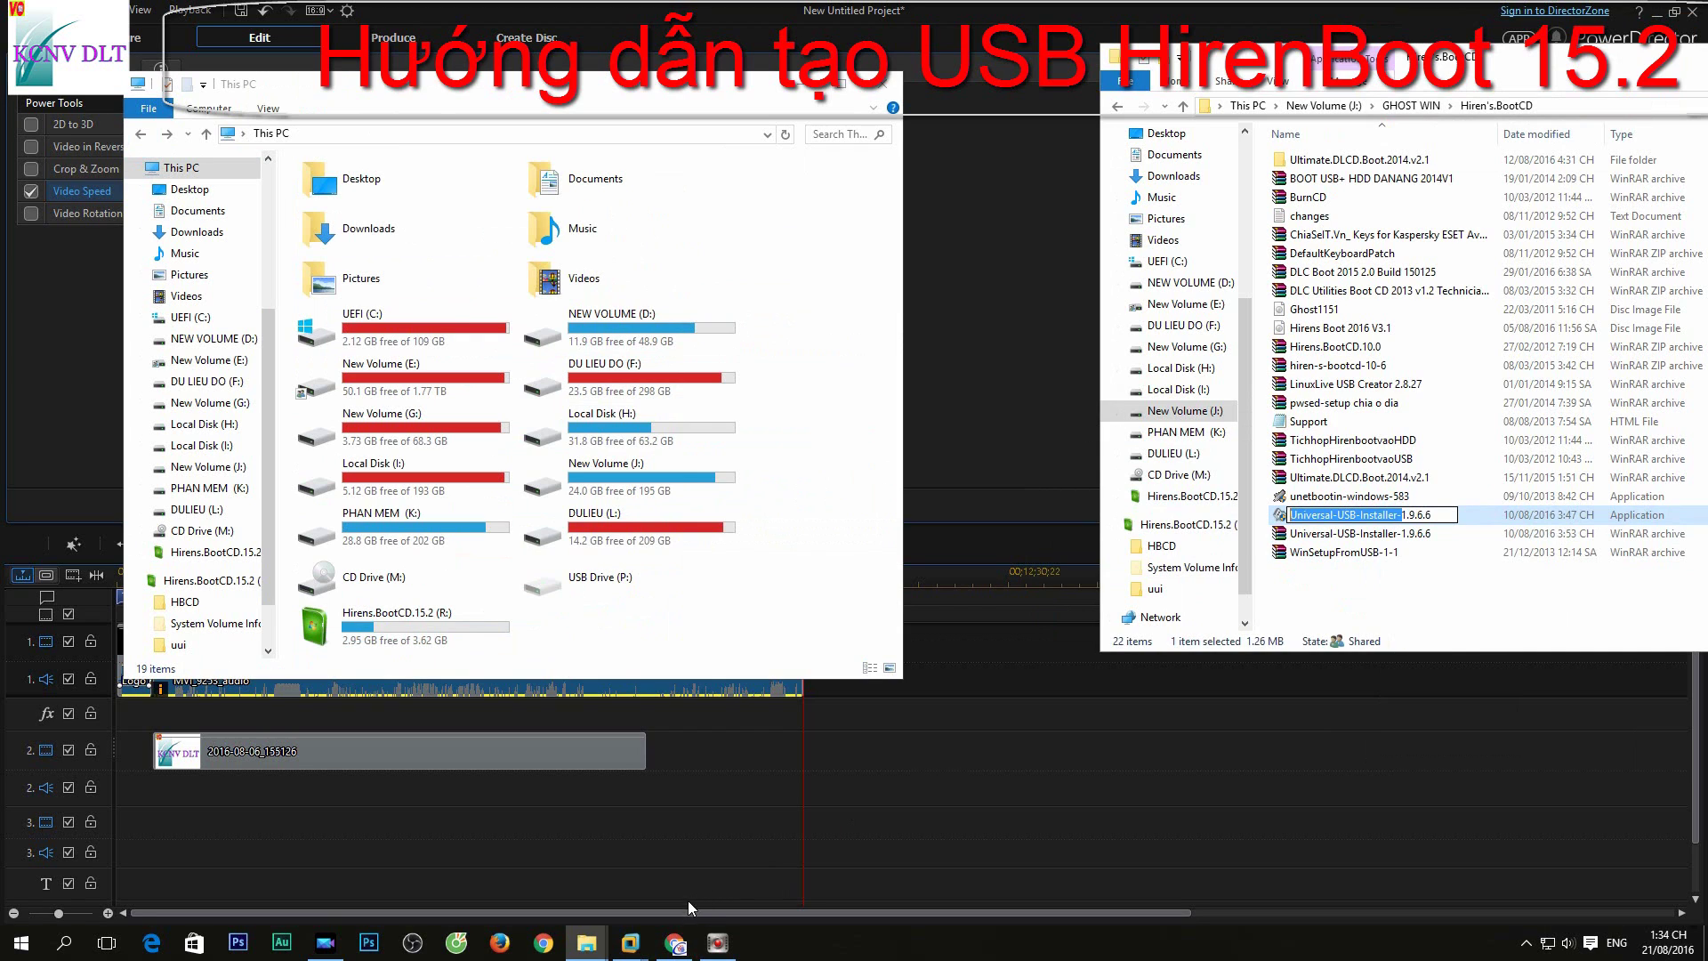
{"action": "key", "text": "Return"}
Step: Switch to Firefox and search the web for "Usb univer"
{"action": "left_click", "coordinate": [499, 943]}
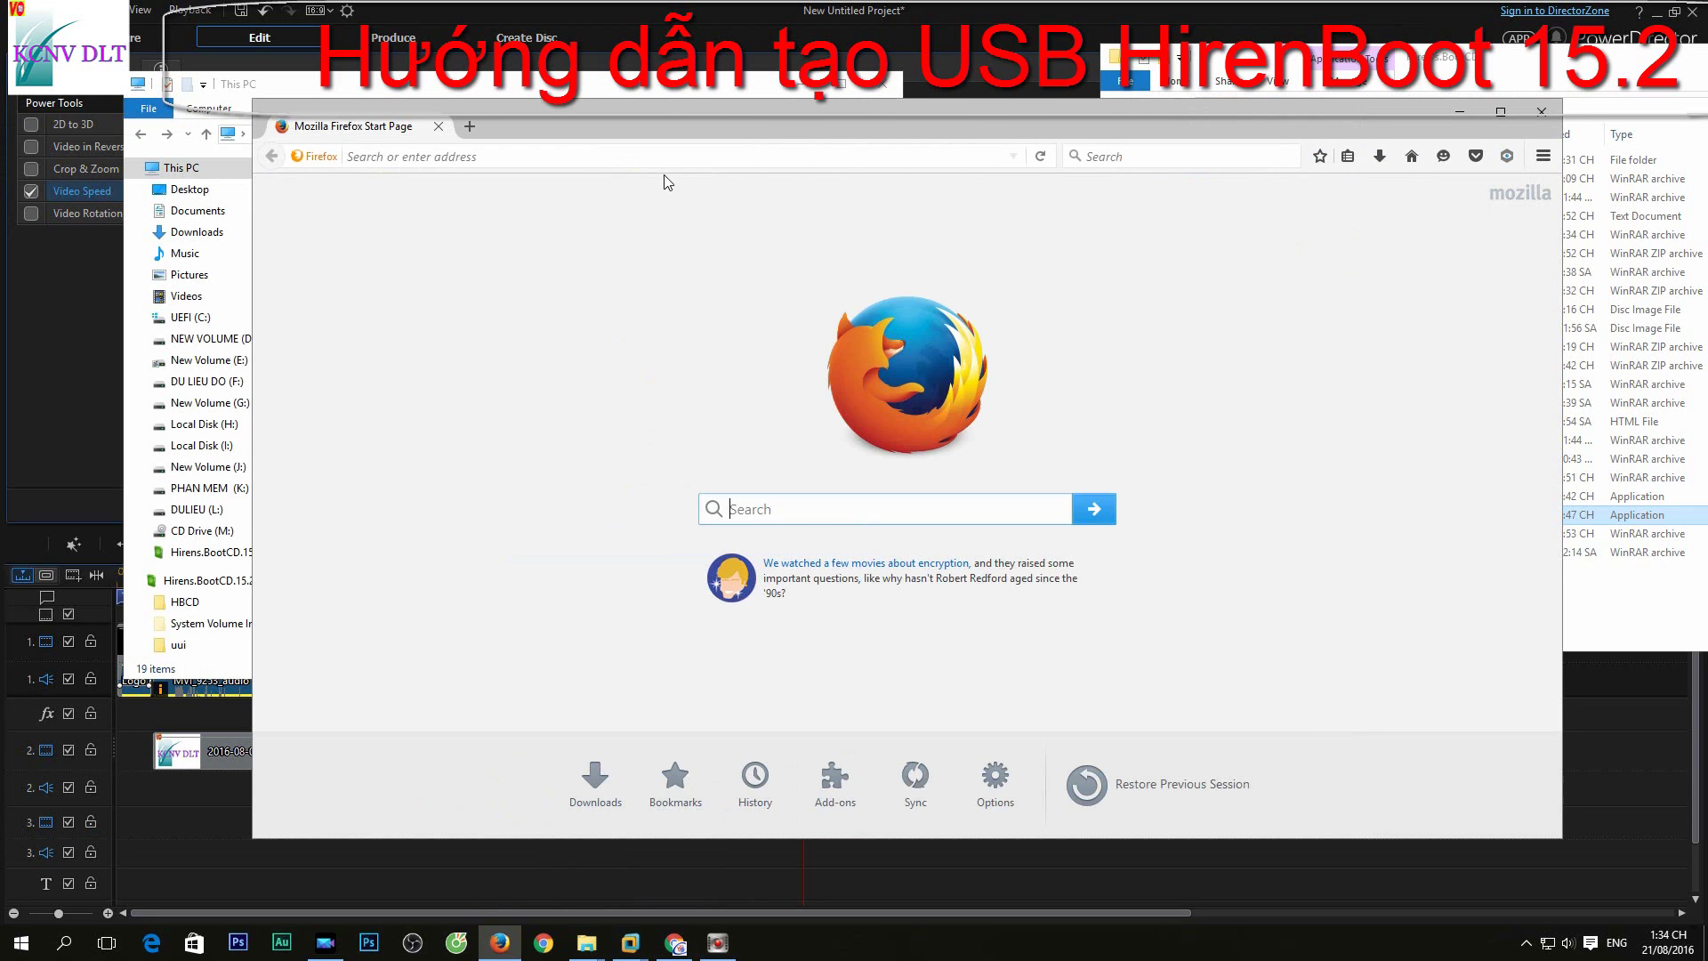
{"action": "left_click", "coordinate": [683, 154]}
{"action": "type", "text": "U"}
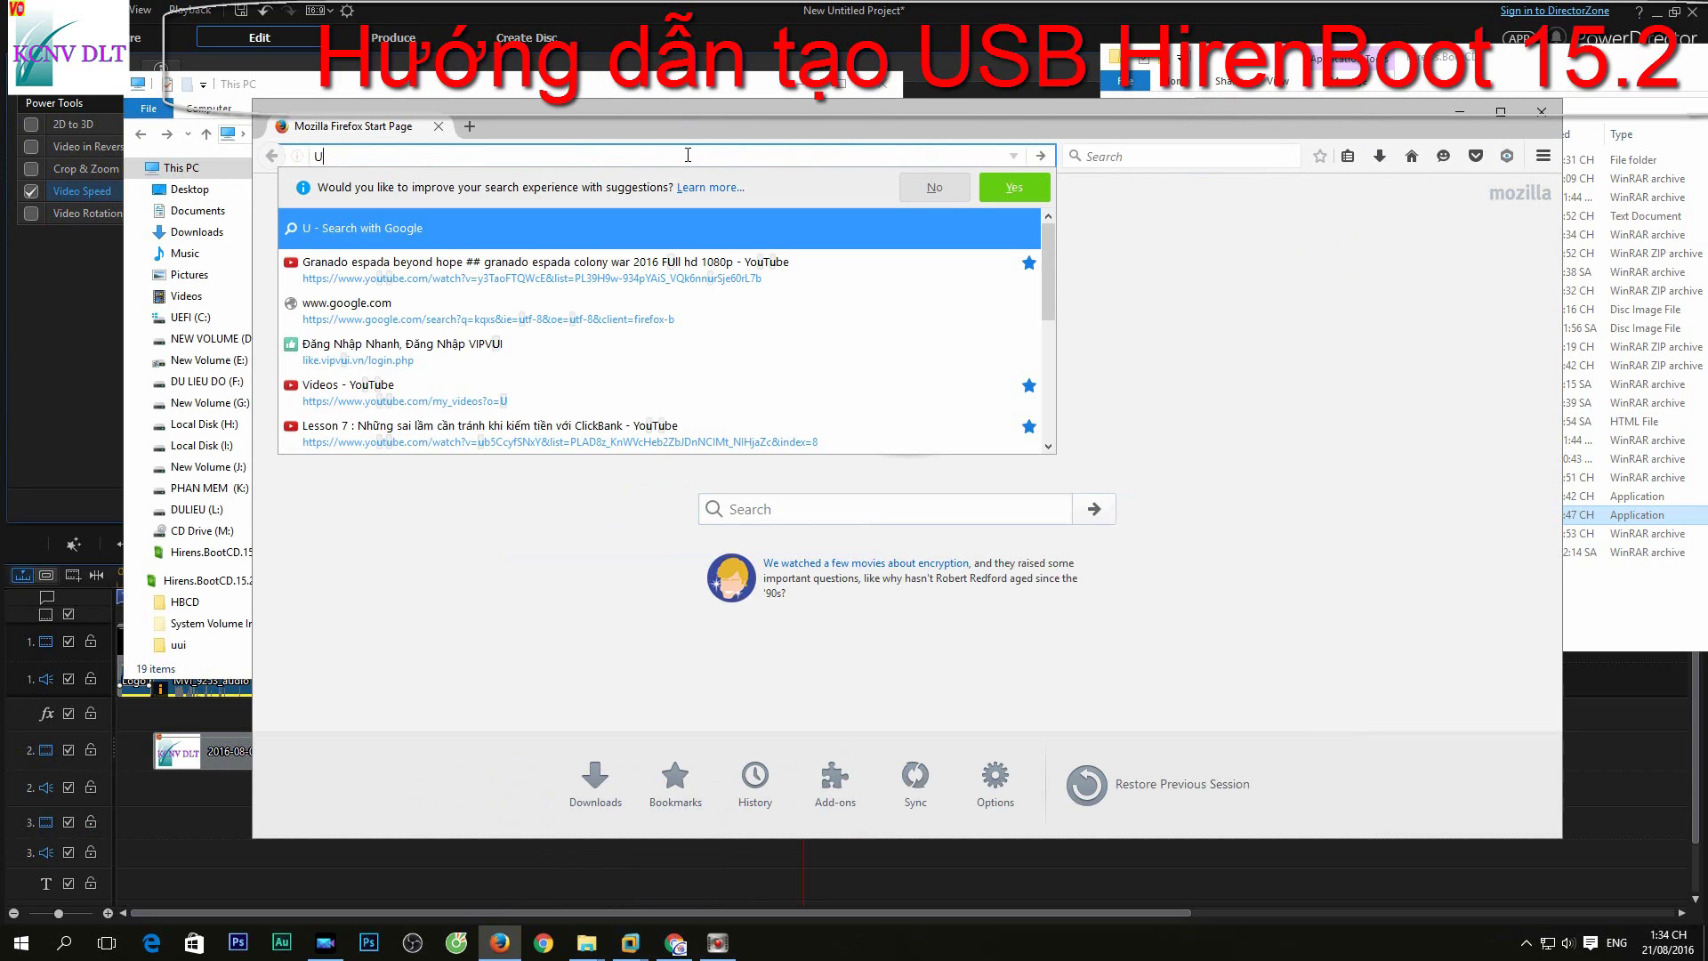
{"action": "type", "text": "sb unh"}
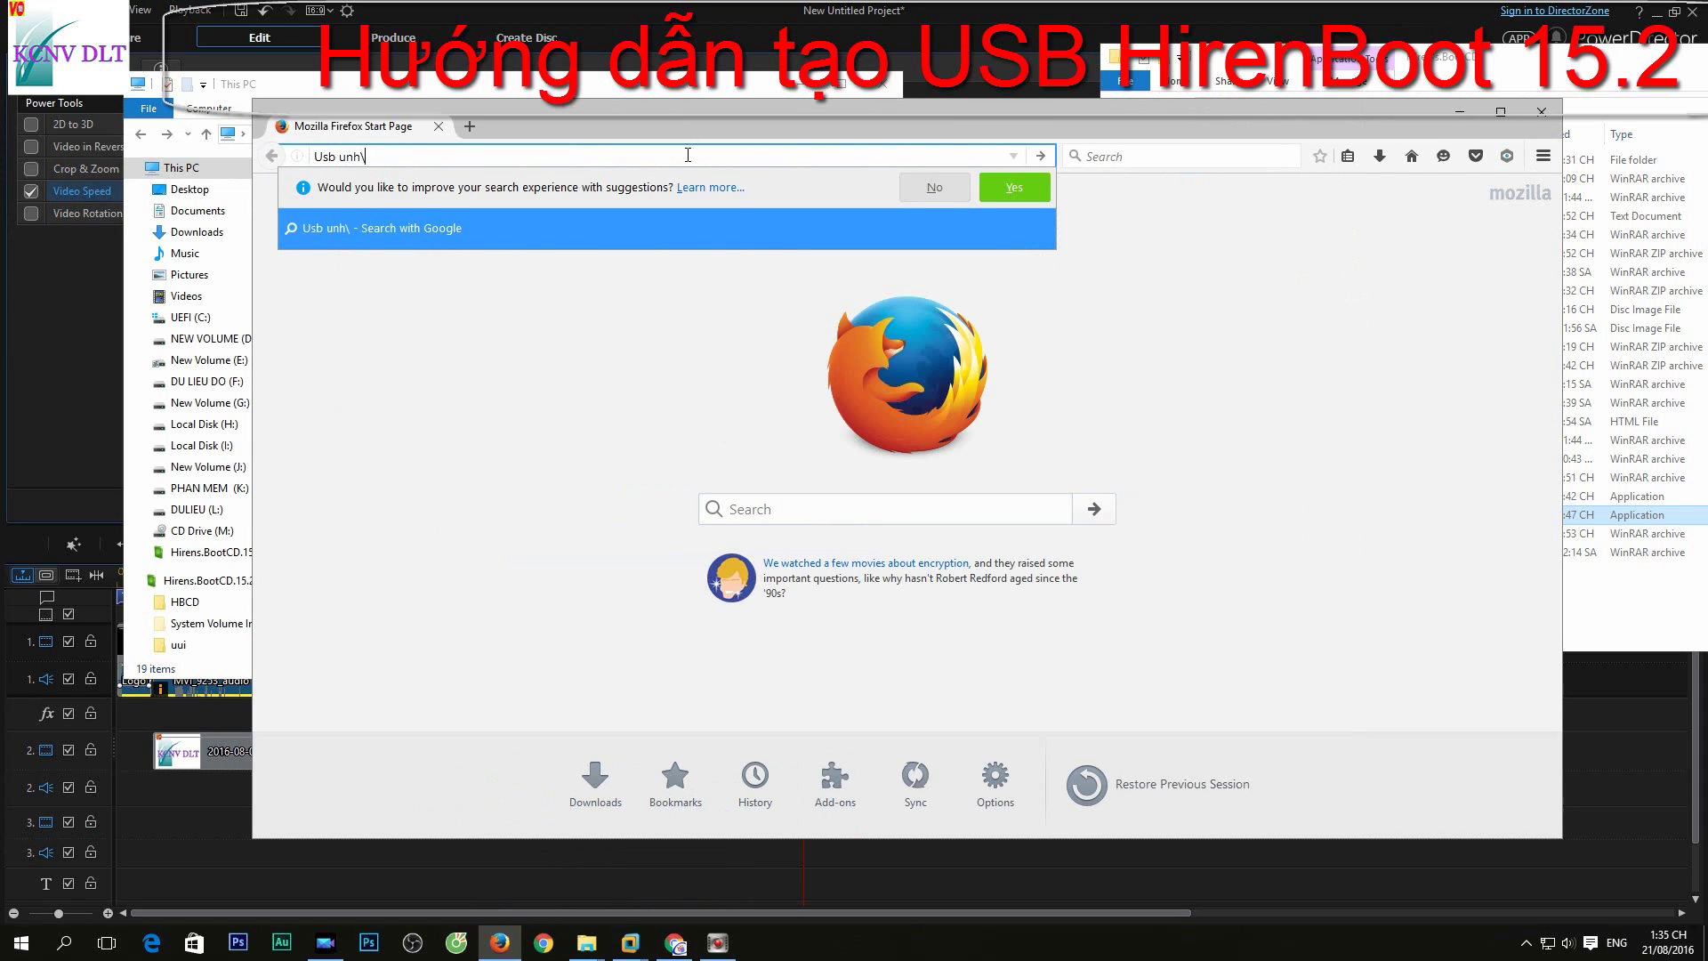
{"action": "key", "text": "BackSpace"}
{"action": "type", "text": "iver"}
{"action": "key", "text": "Return"}
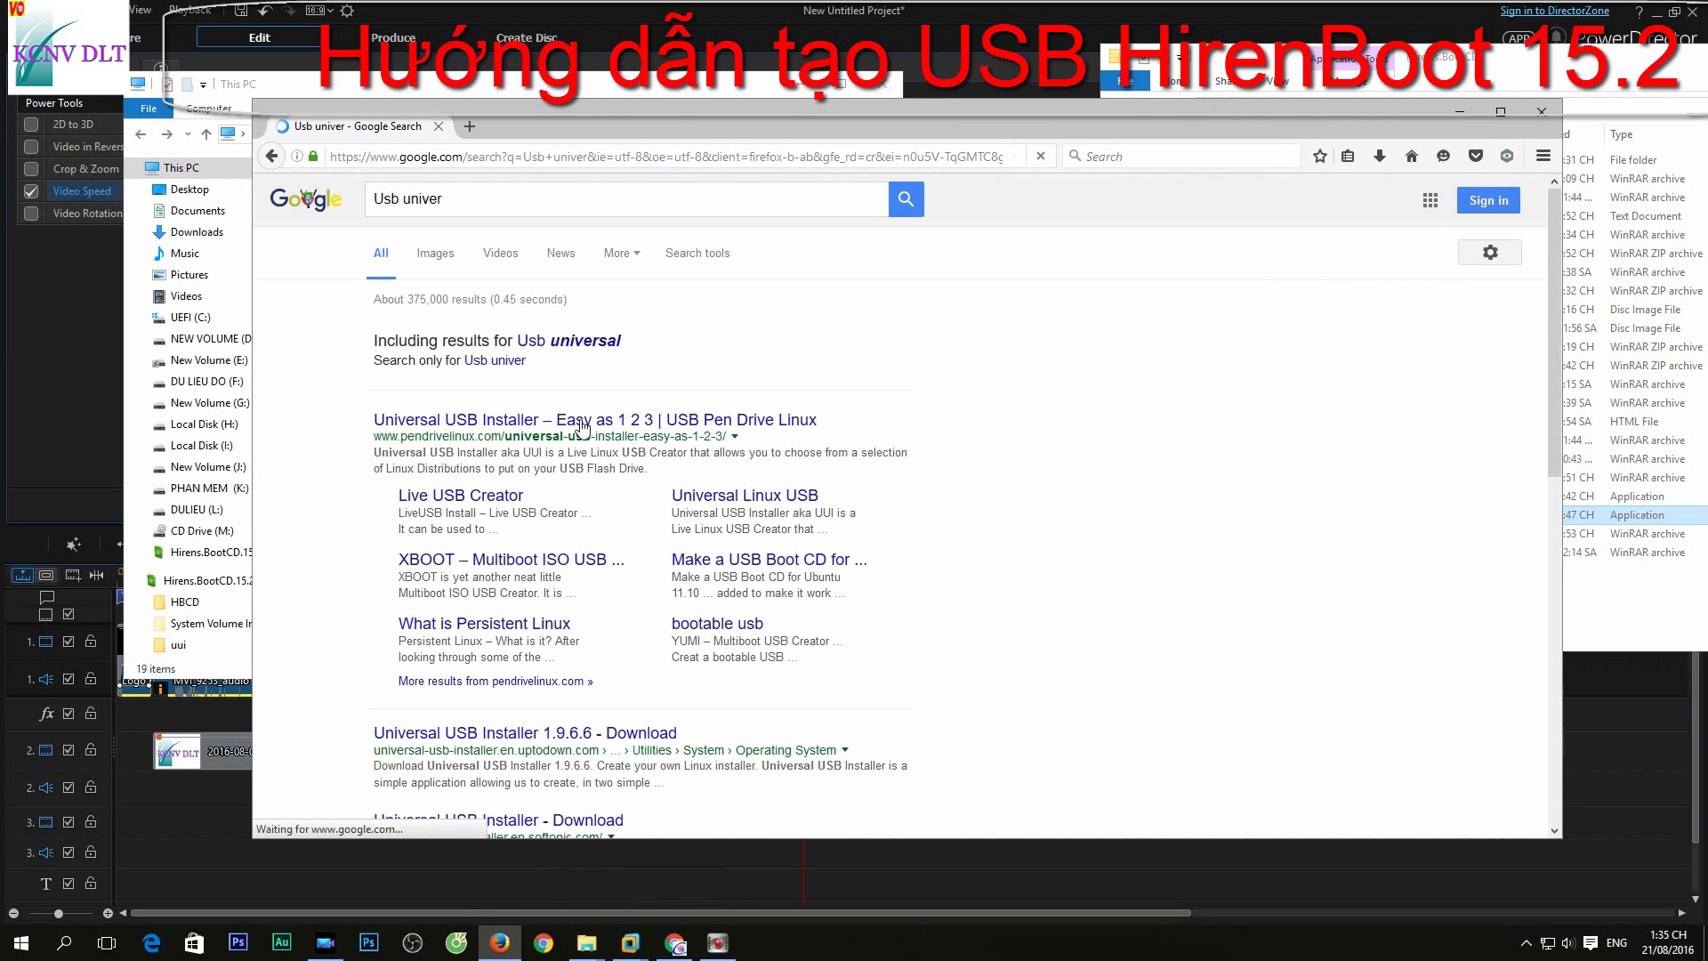
Step: Open the Pendrivelinux page for Universal USB Installer and request the download of Universal-USB-Installer-1.9.6.6.exe
{"action": "left_click", "coordinate": [583, 425]}
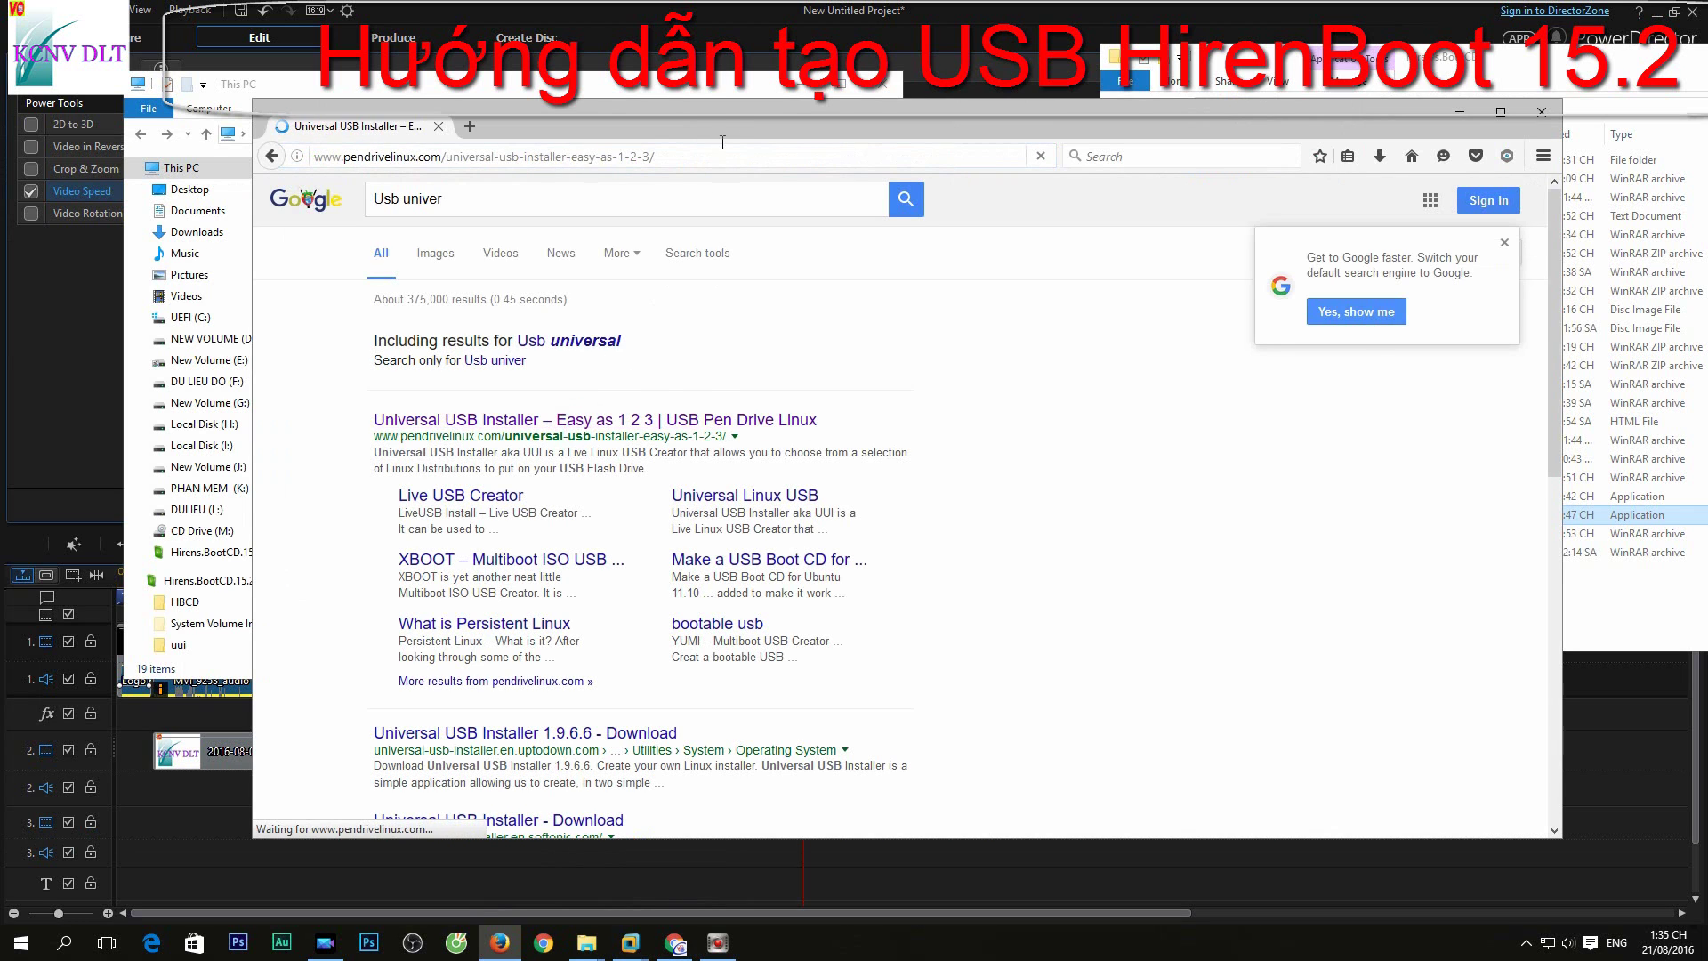
{"action": "left_click_drag", "start_coordinate": [722, 142], "coordinate": [588, 109]}
{"action": "scroll", "coordinate": [782, 725], "scroll_direction": "down", "scroll_amount": 10}
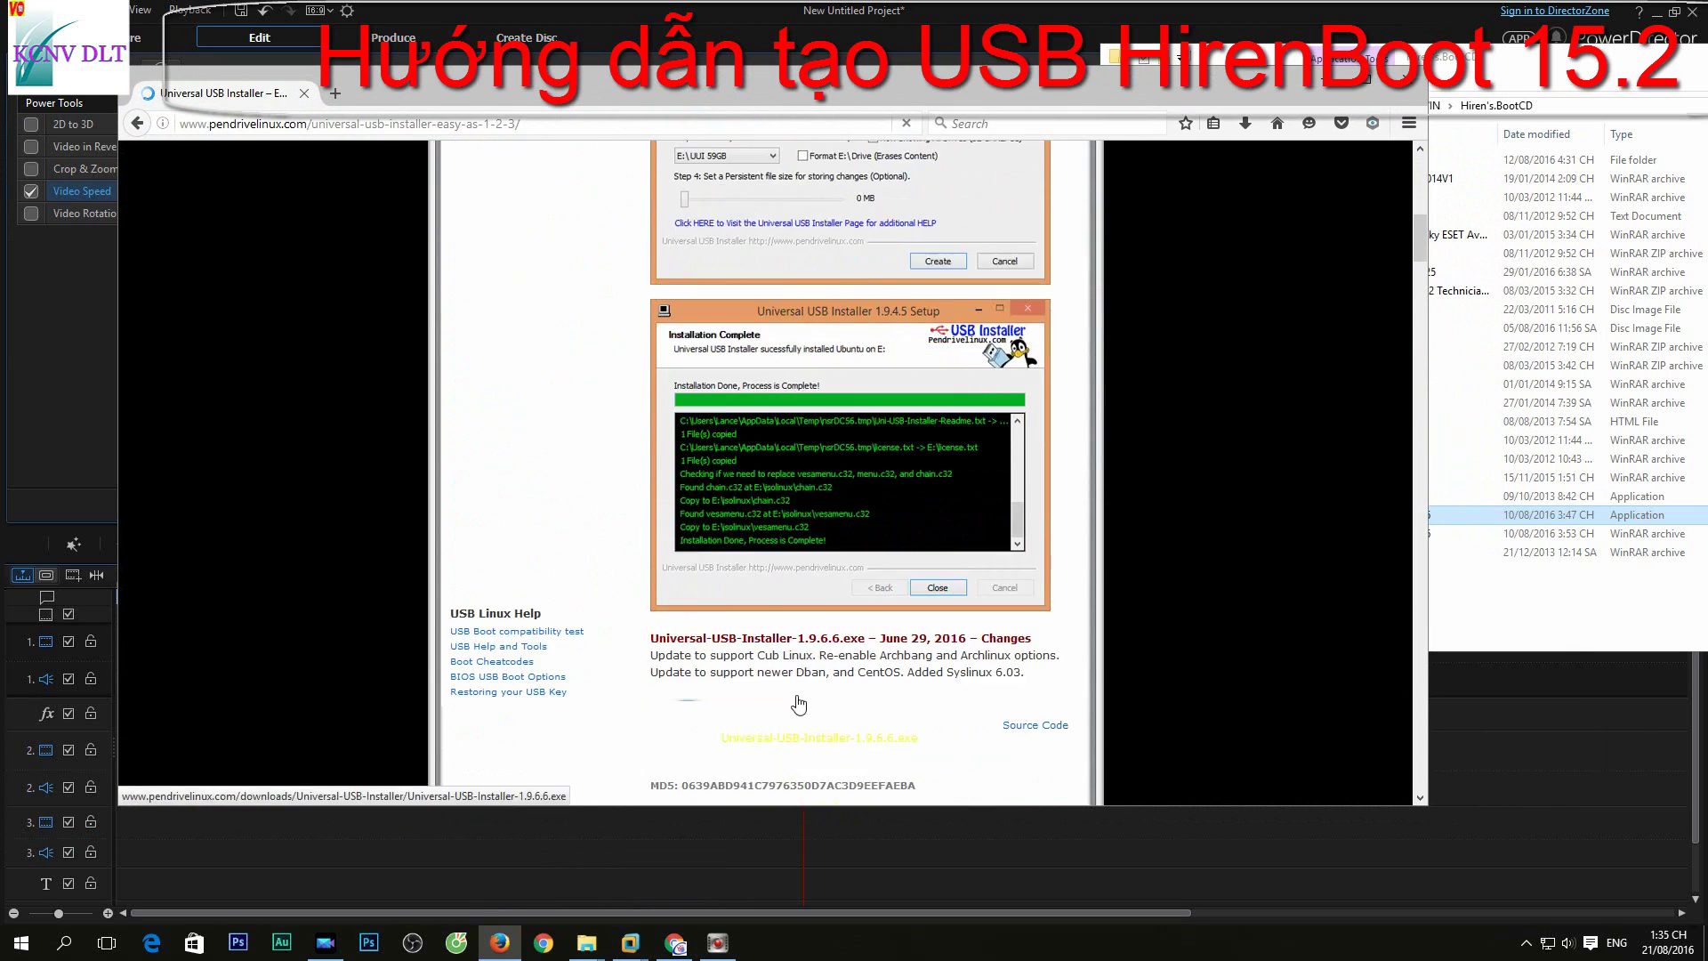
{"action": "scroll", "coordinate": [798, 705], "scroll_direction": "down", "scroll_amount": 5}
{"action": "left_click", "coordinate": [756, 382]}
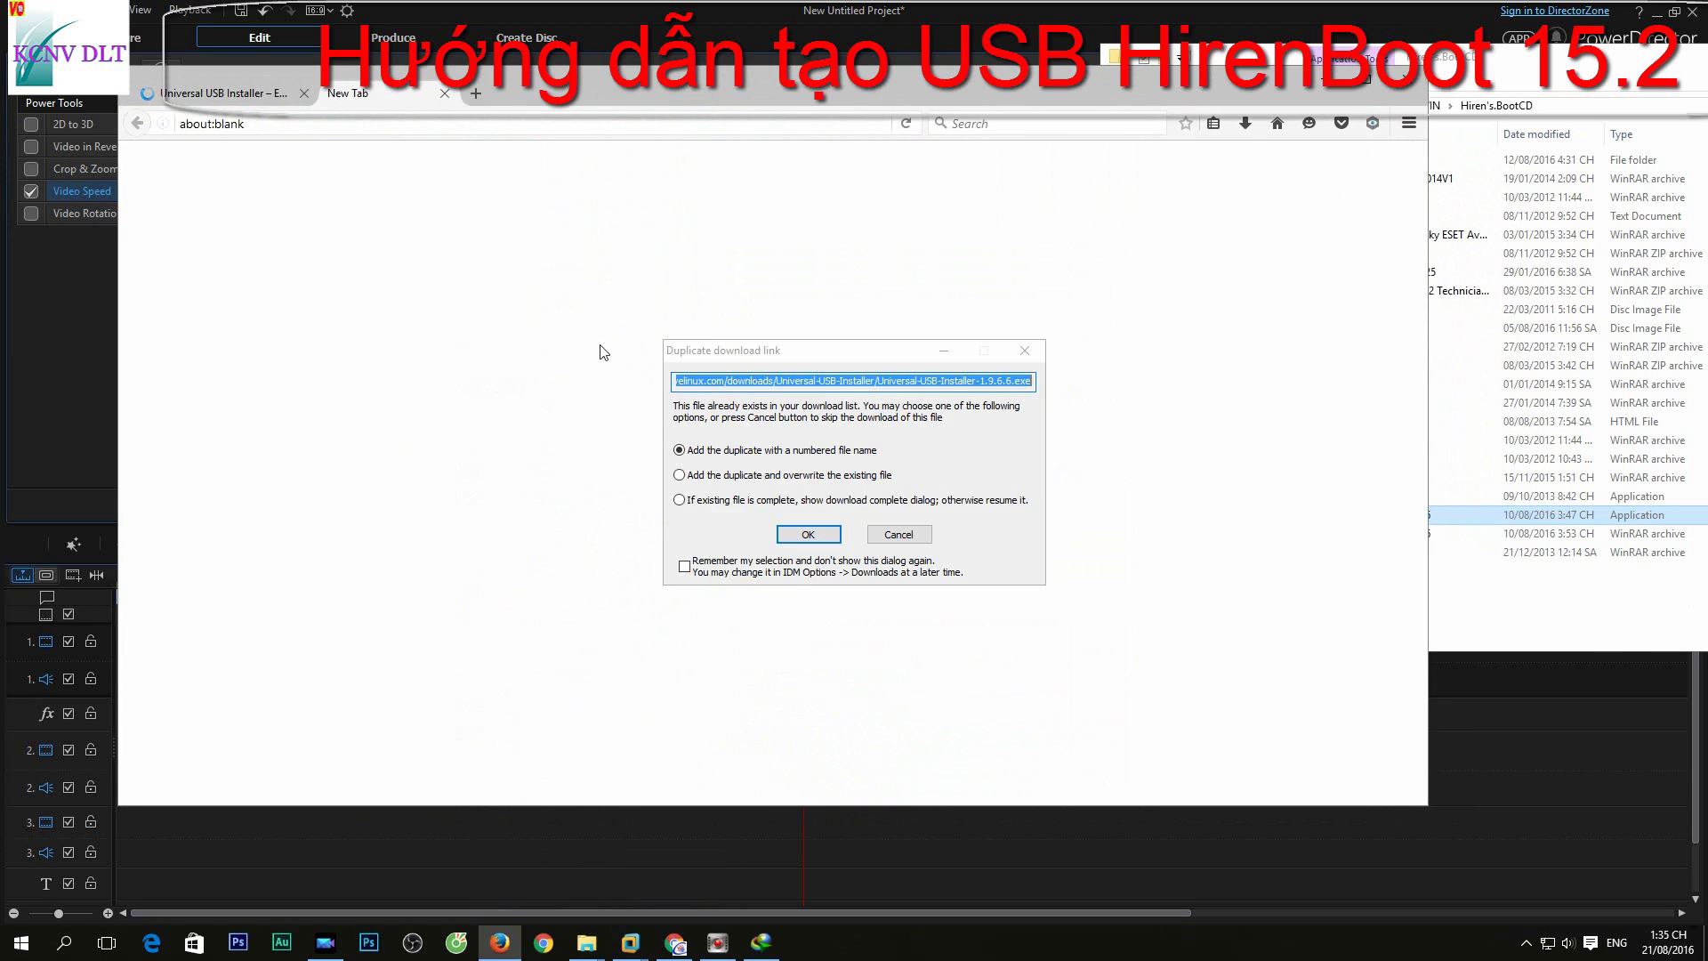
Step: Start the installer download as a duplicate with a numbered file name, and close all Firefox tabs
{"action": "left_click", "coordinate": [806, 533]}
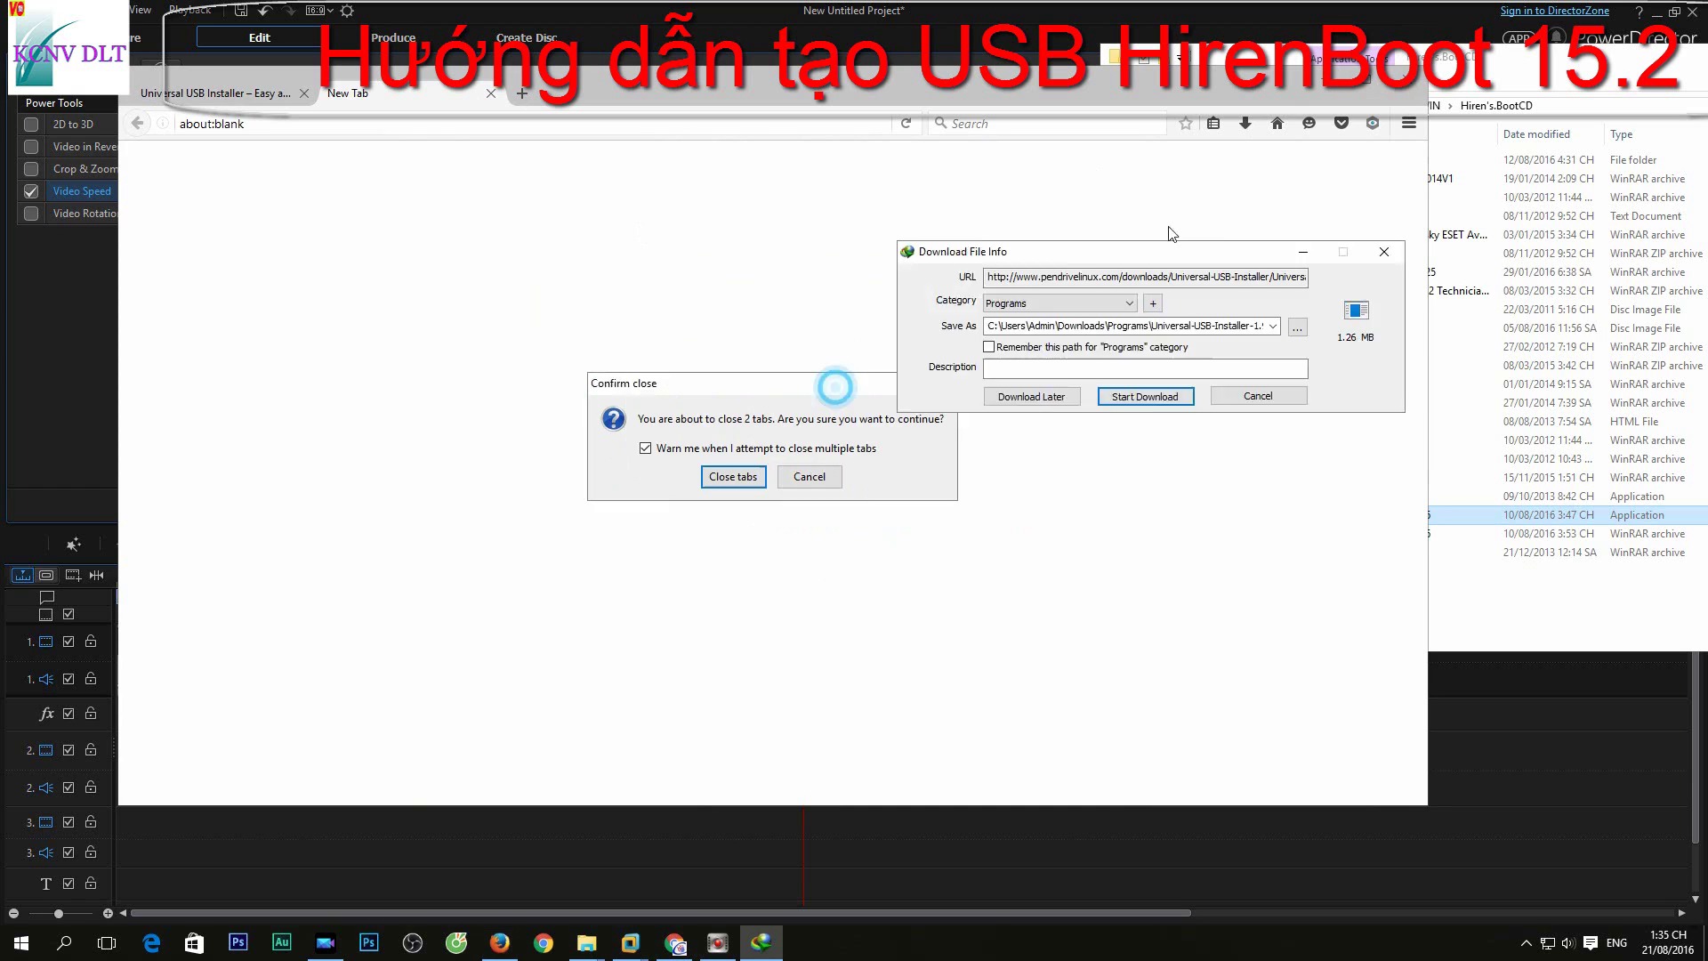
{"action": "left_click", "coordinate": [1144, 396]}
{"action": "left_click", "coordinate": [745, 476]}
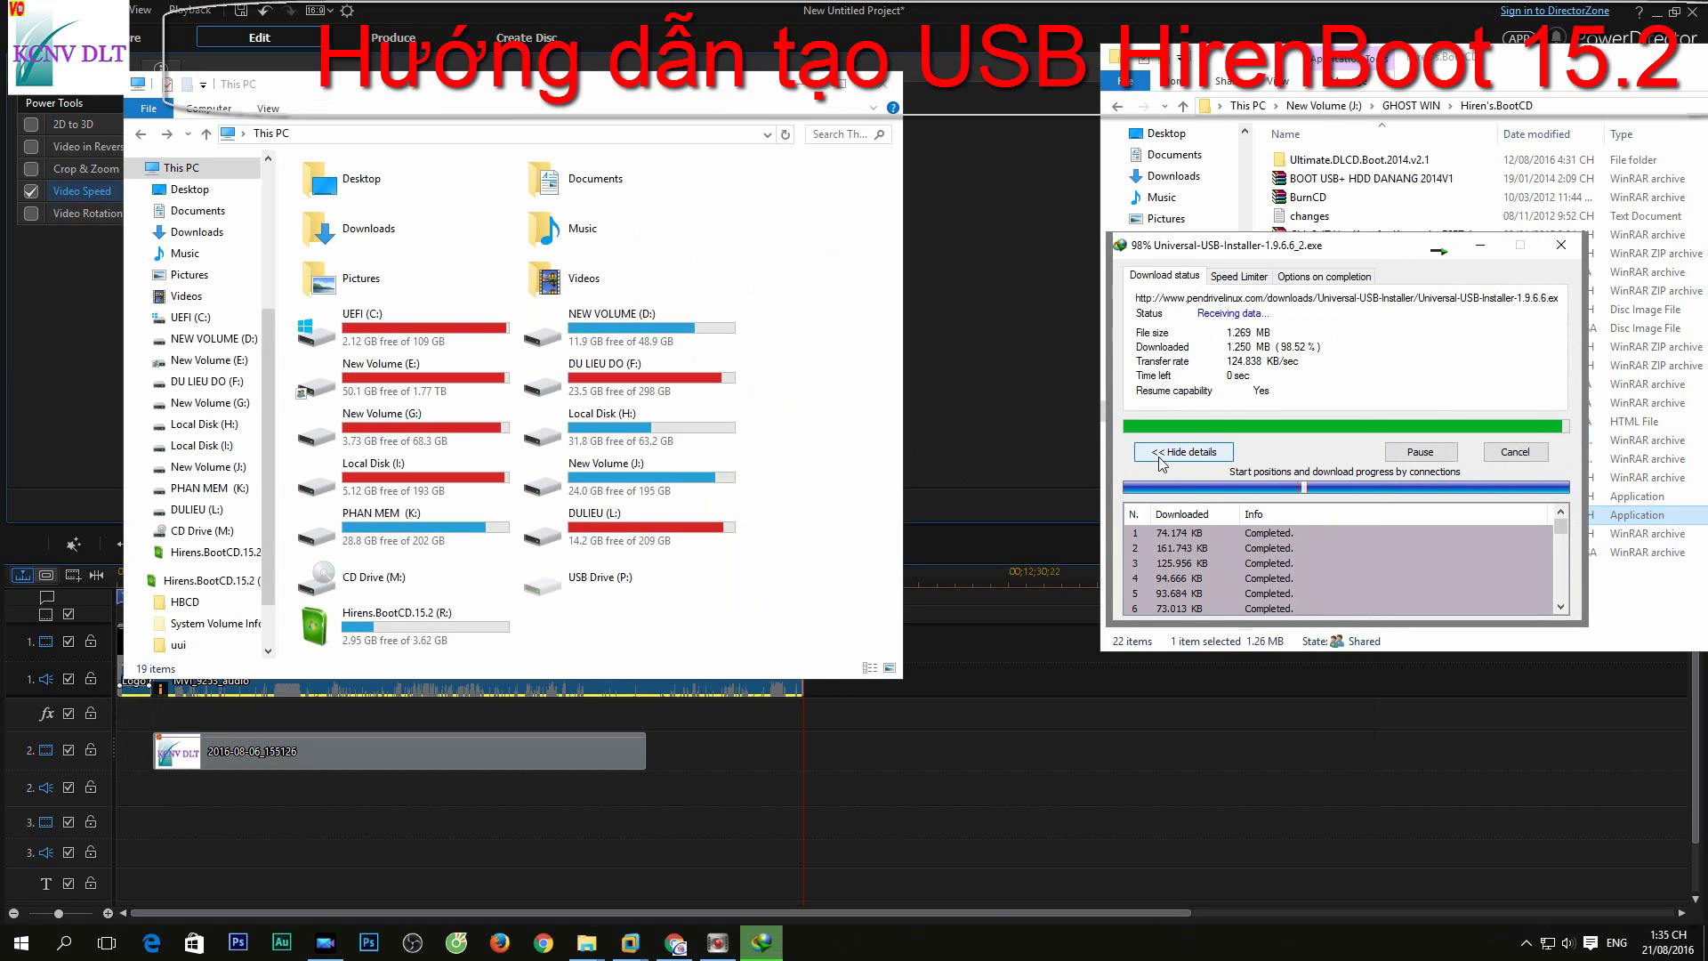
Step: Run the downloaded Universal USB Installer and accept its license agreement
{"action": "left_click_drag", "start_coordinate": [1329, 258], "coordinate": [1000, 485]}
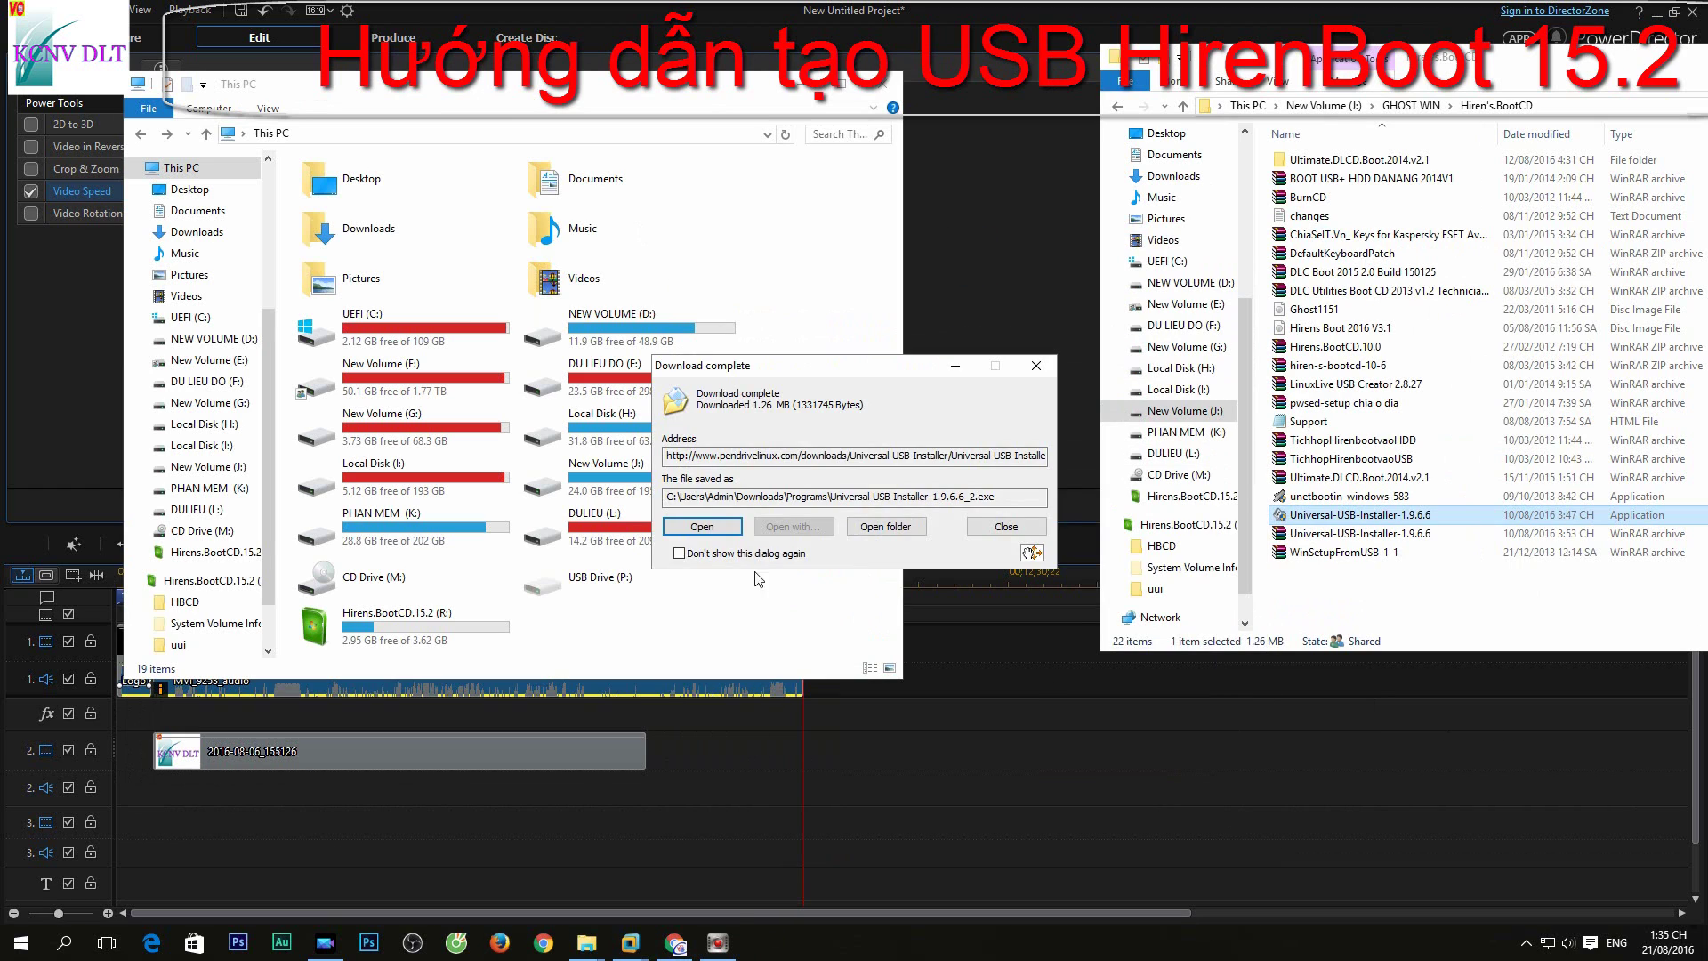
{"action": "left_click", "coordinate": [713, 521]}
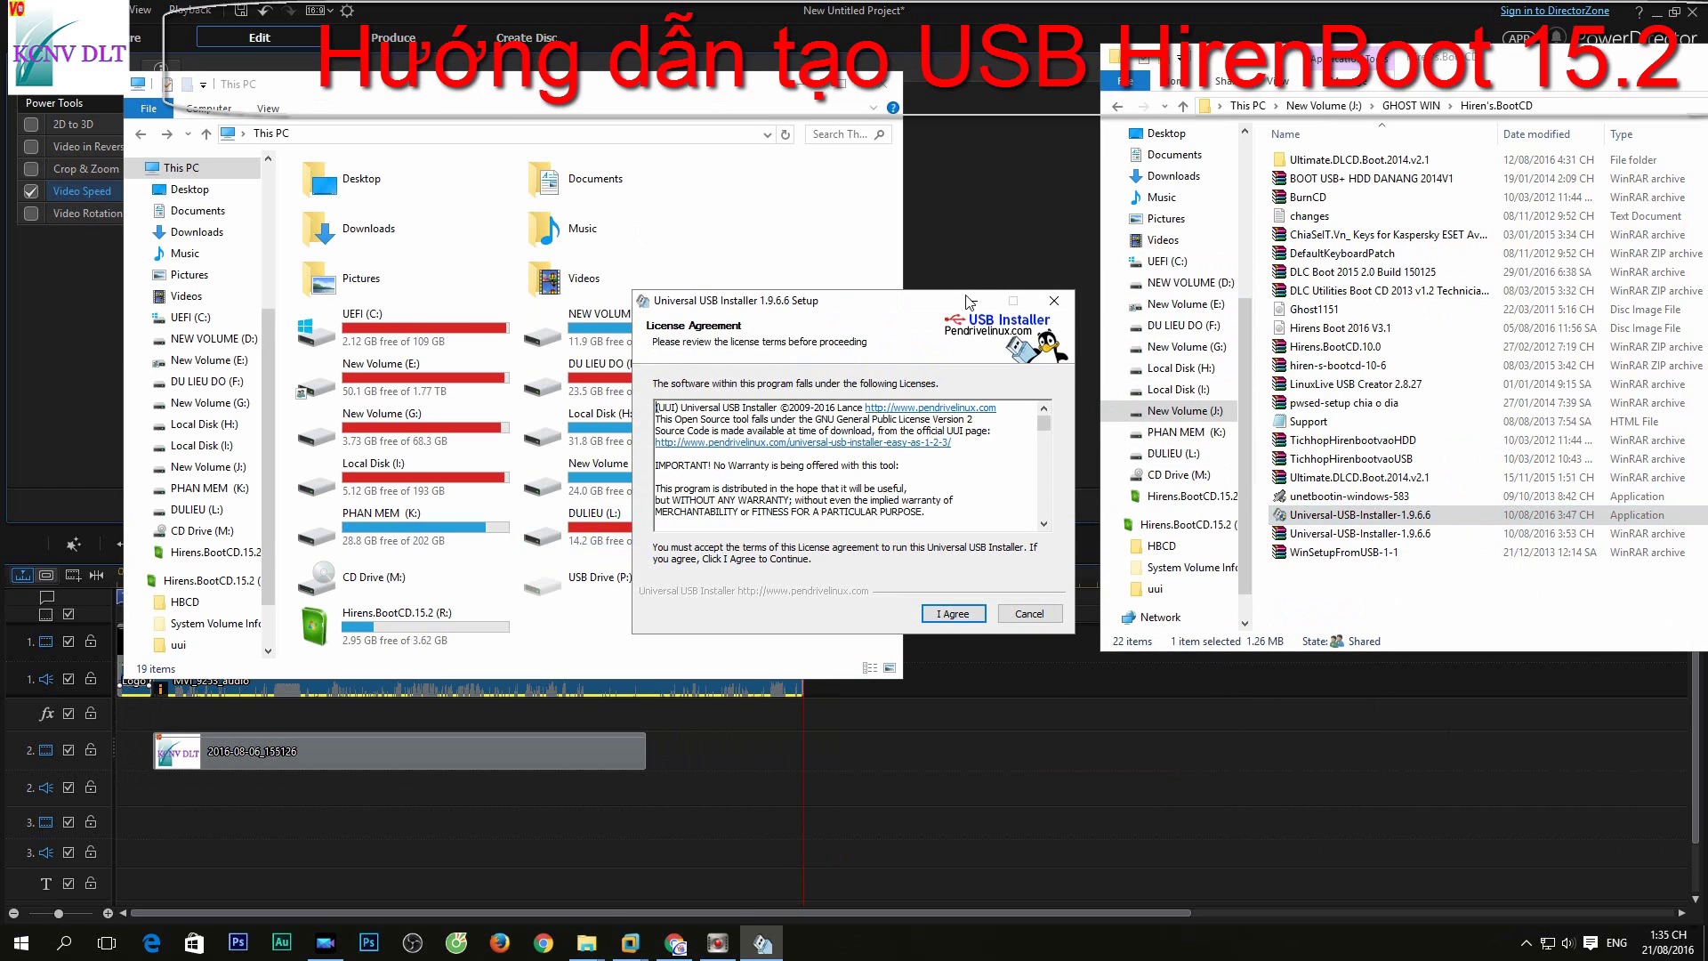
{"action": "left_click", "coordinate": [955, 615]}
Step: Choose Hiren's Boot CD as the distribution to put on the USB drive
{"action": "left_click", "coordinate": [786, 402]}
{"action": "scroll", "coordinate": [723, 657], "scroll_direction": "down", "scroll_amount": 20}
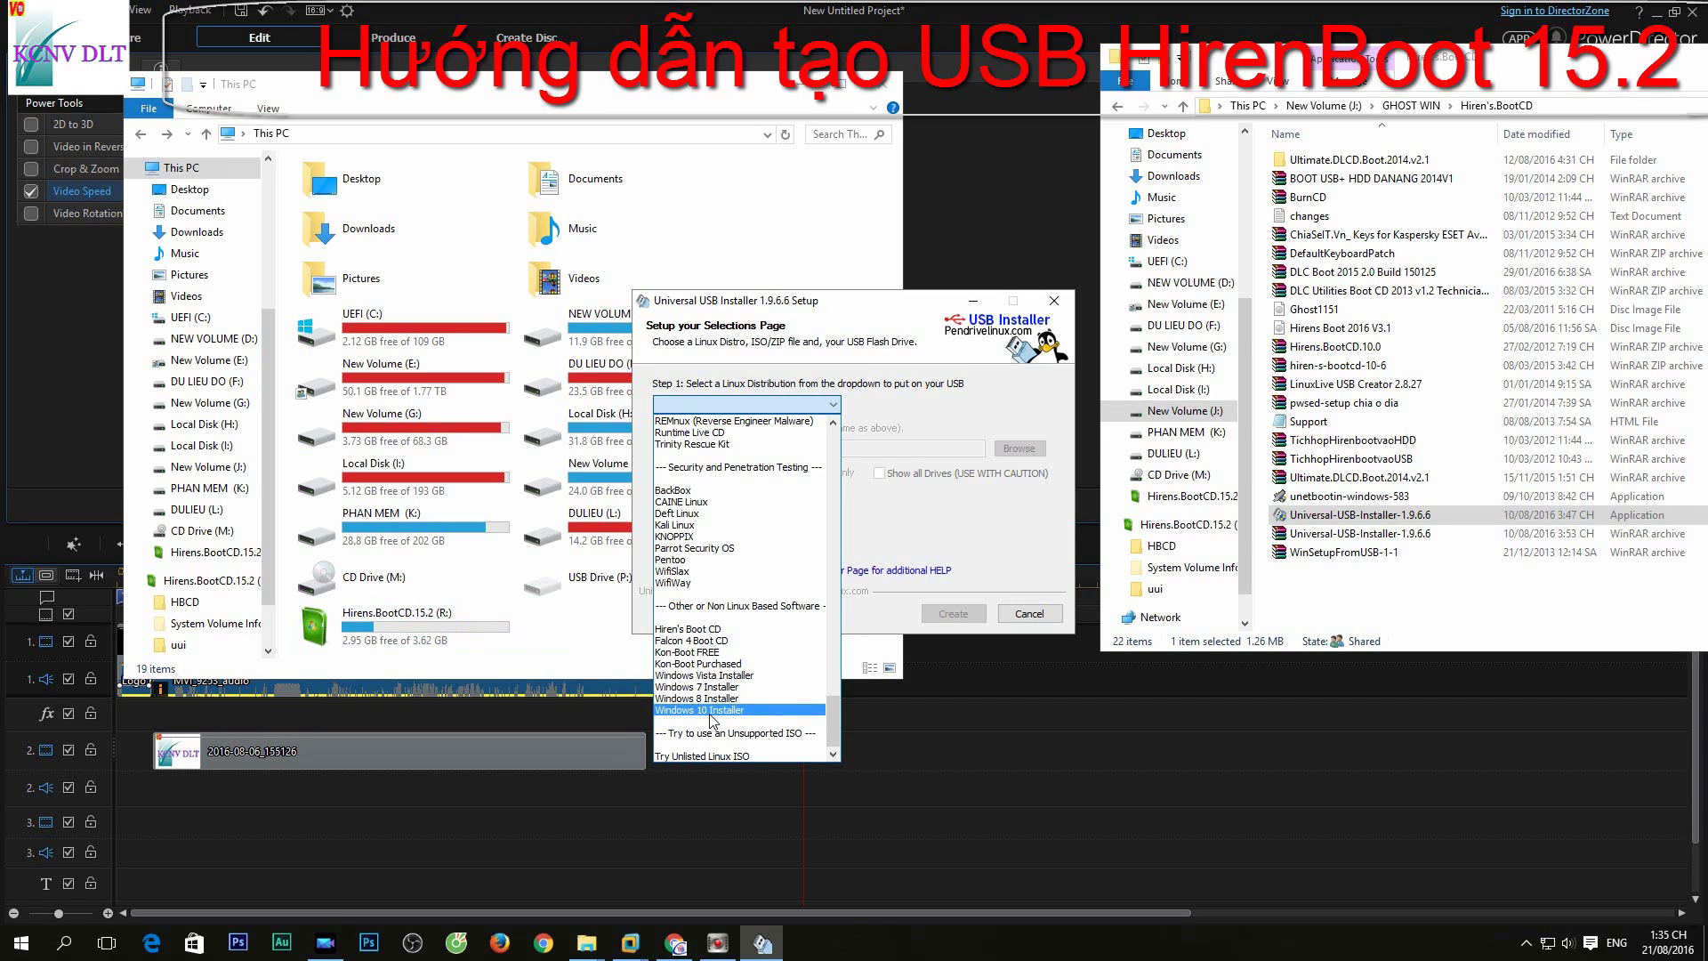
{"action": "left_click", "coordinate": [727, 631]}
{"action": "left_click", "coordinate": [744, 405]}
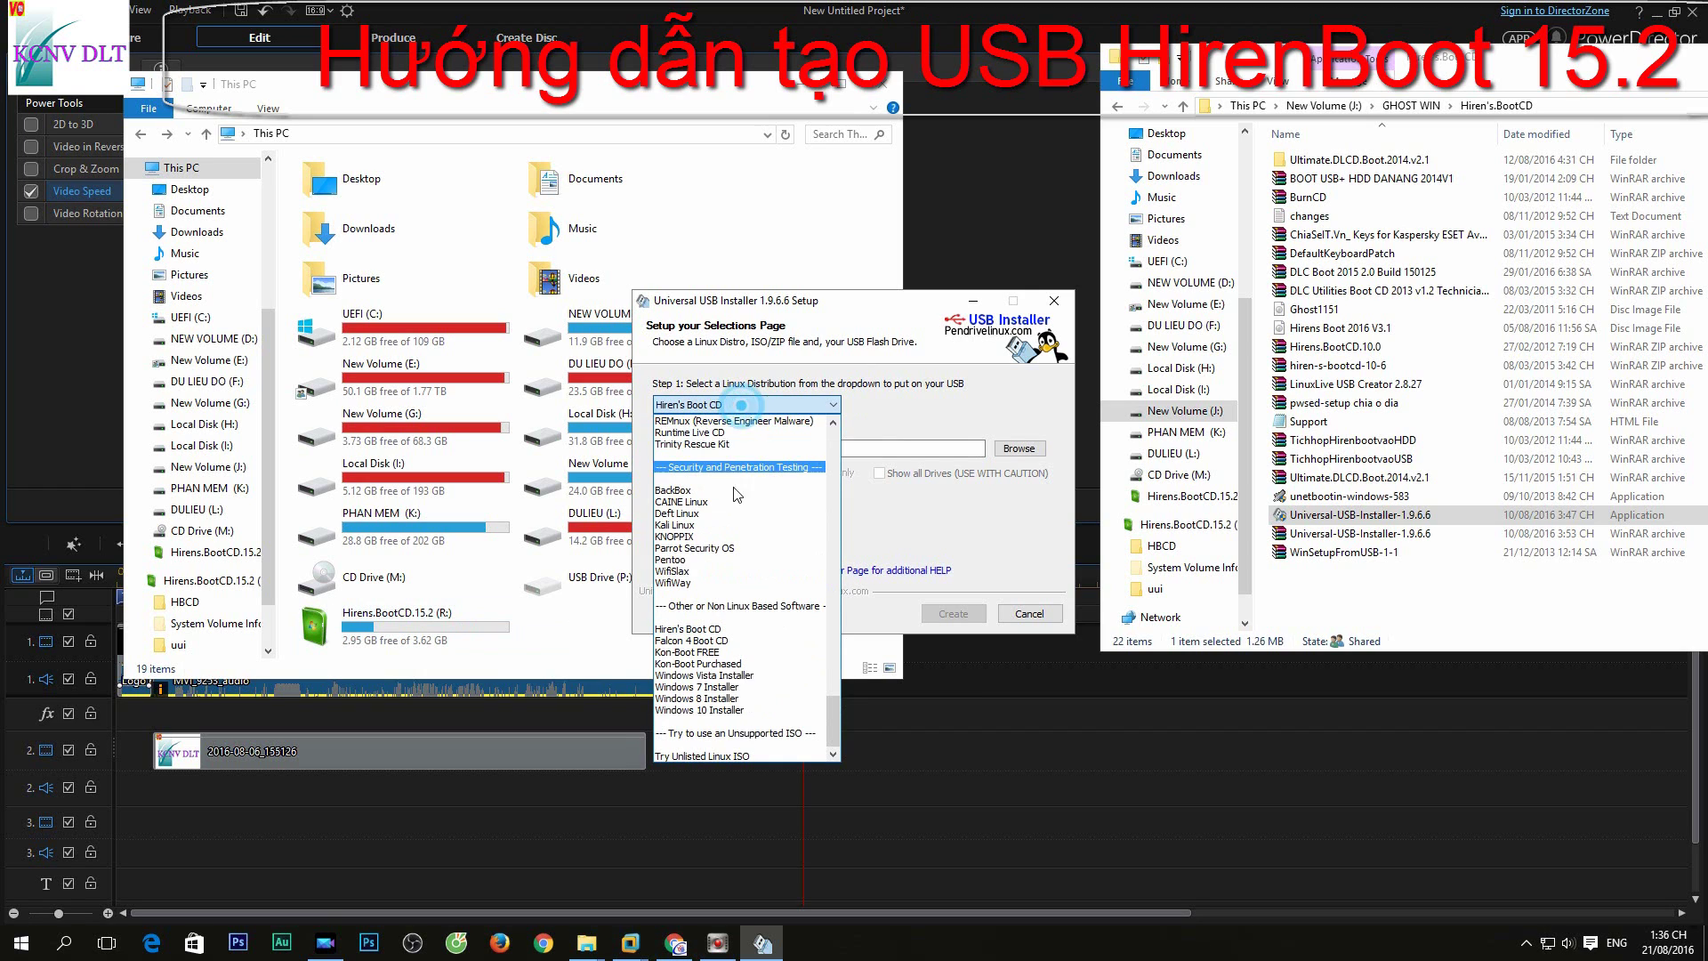
{"action": "left_click", "coordinate": [725, 628]}
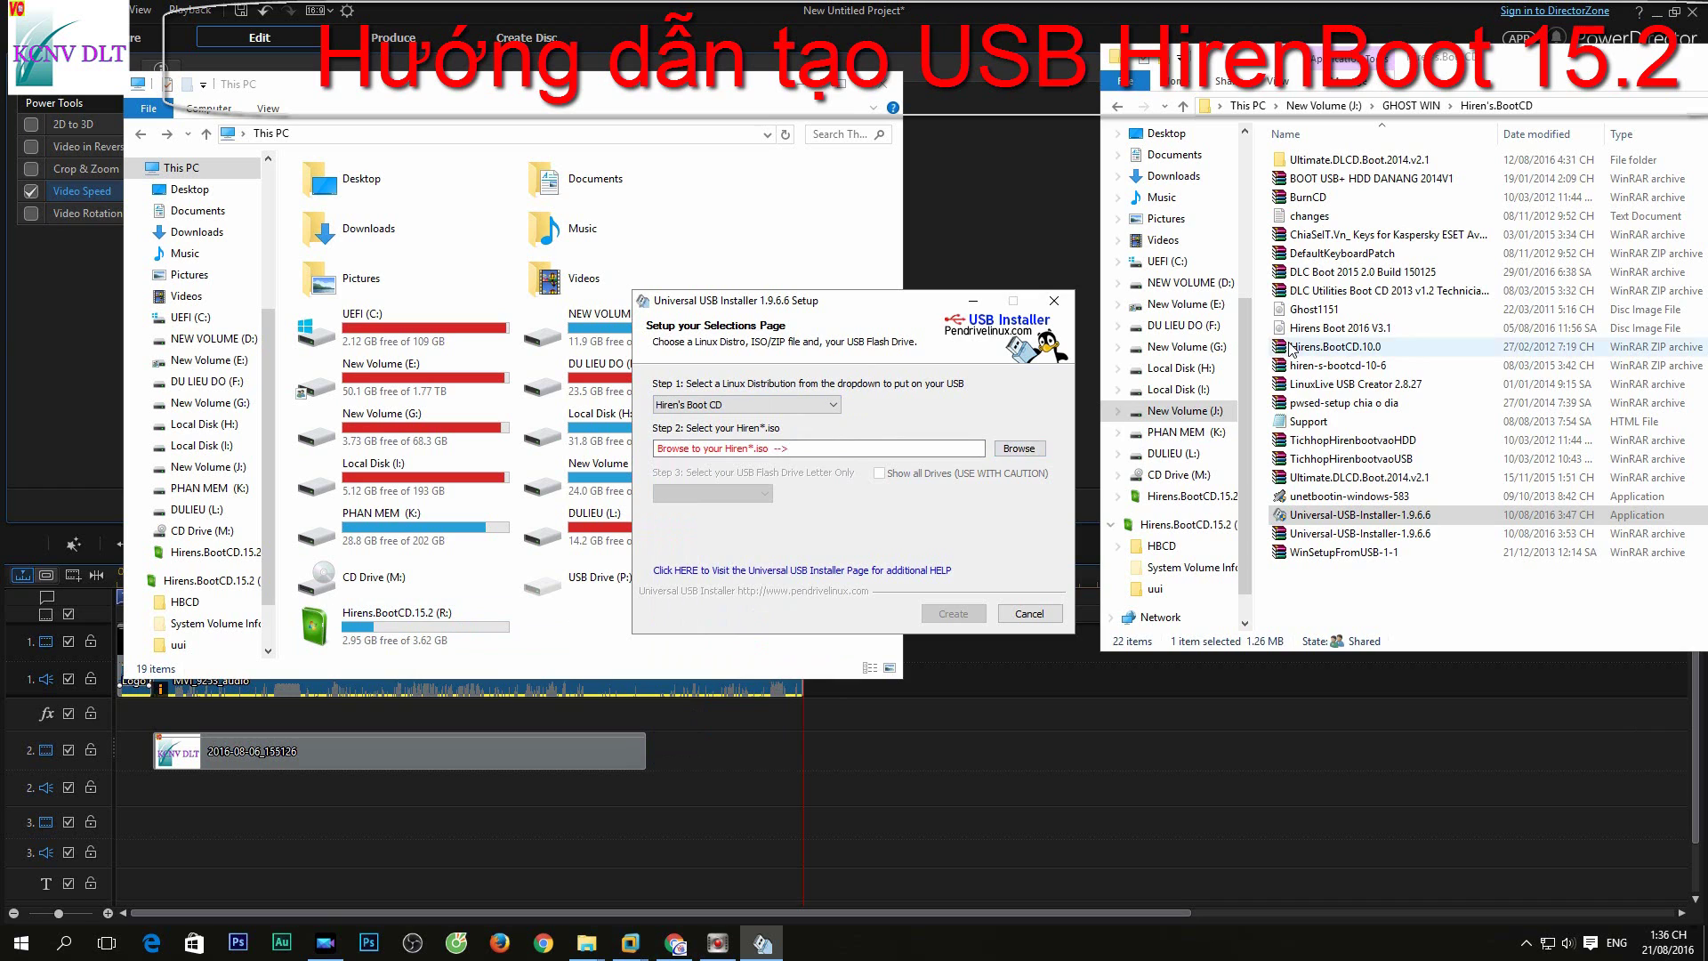
Step: Browse for the Hiren's ISO in Downloads > Compressed > HirenBoot 15.2 All In One- full ISO and select the HirenBoot 15.2 disc image
{"action": "left_click", "coordinate": [1020, 447]}
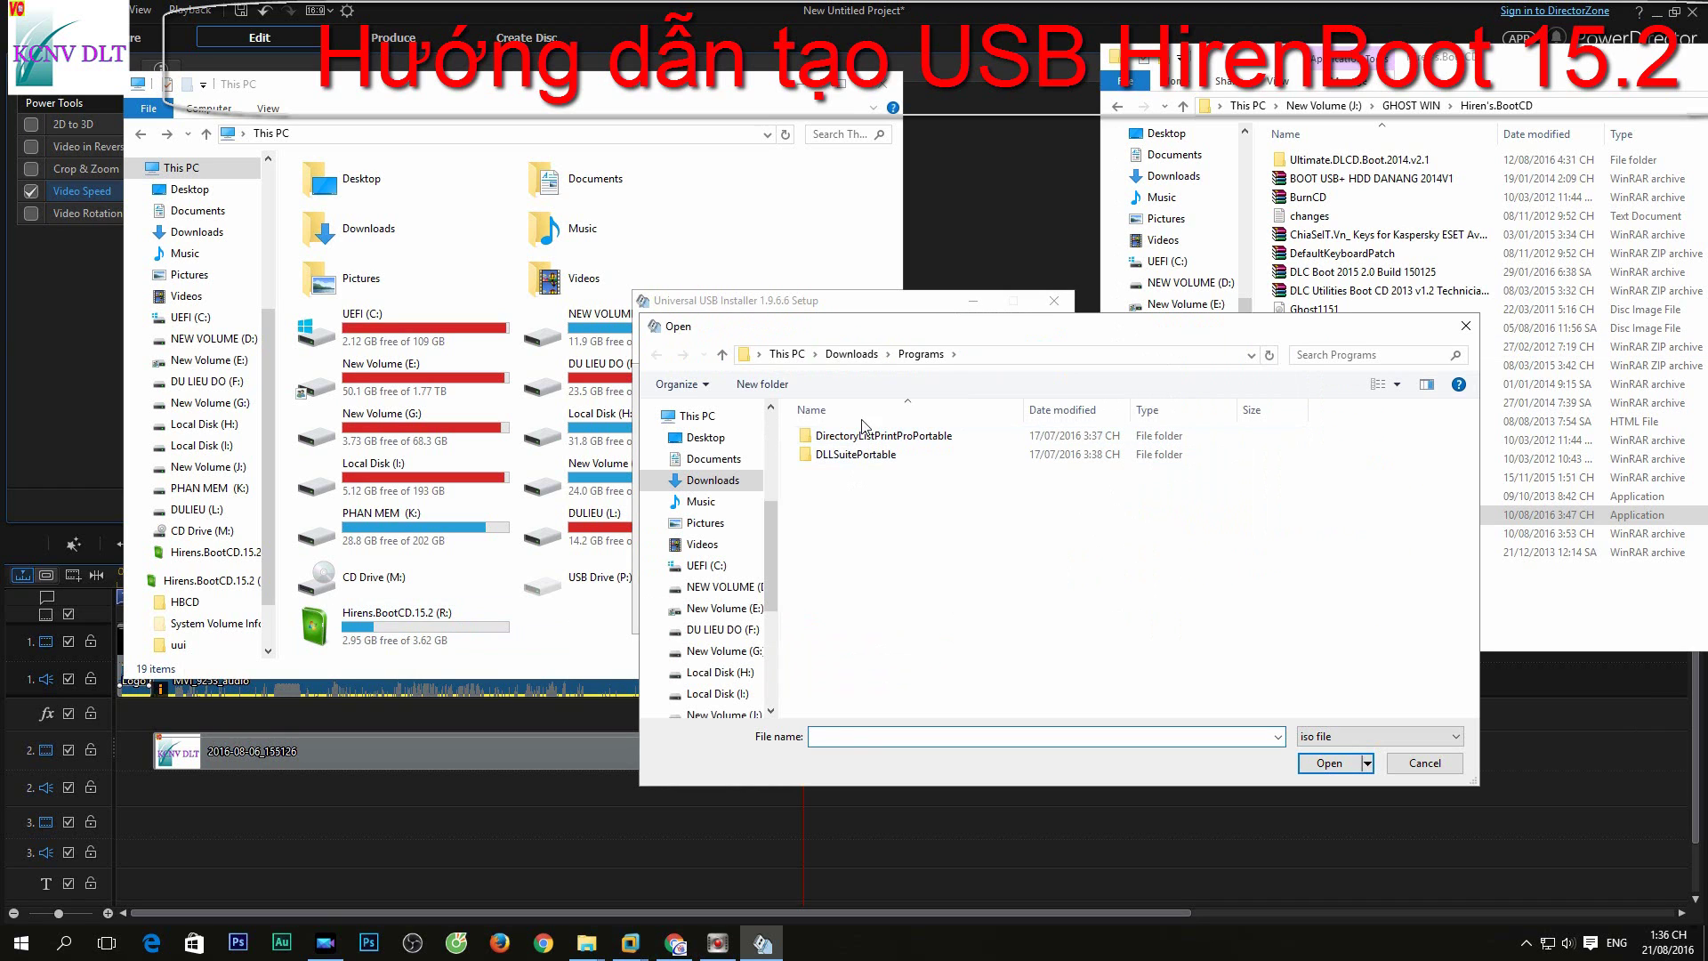
{"action": "left_click", "coordinate": [711, 481]}
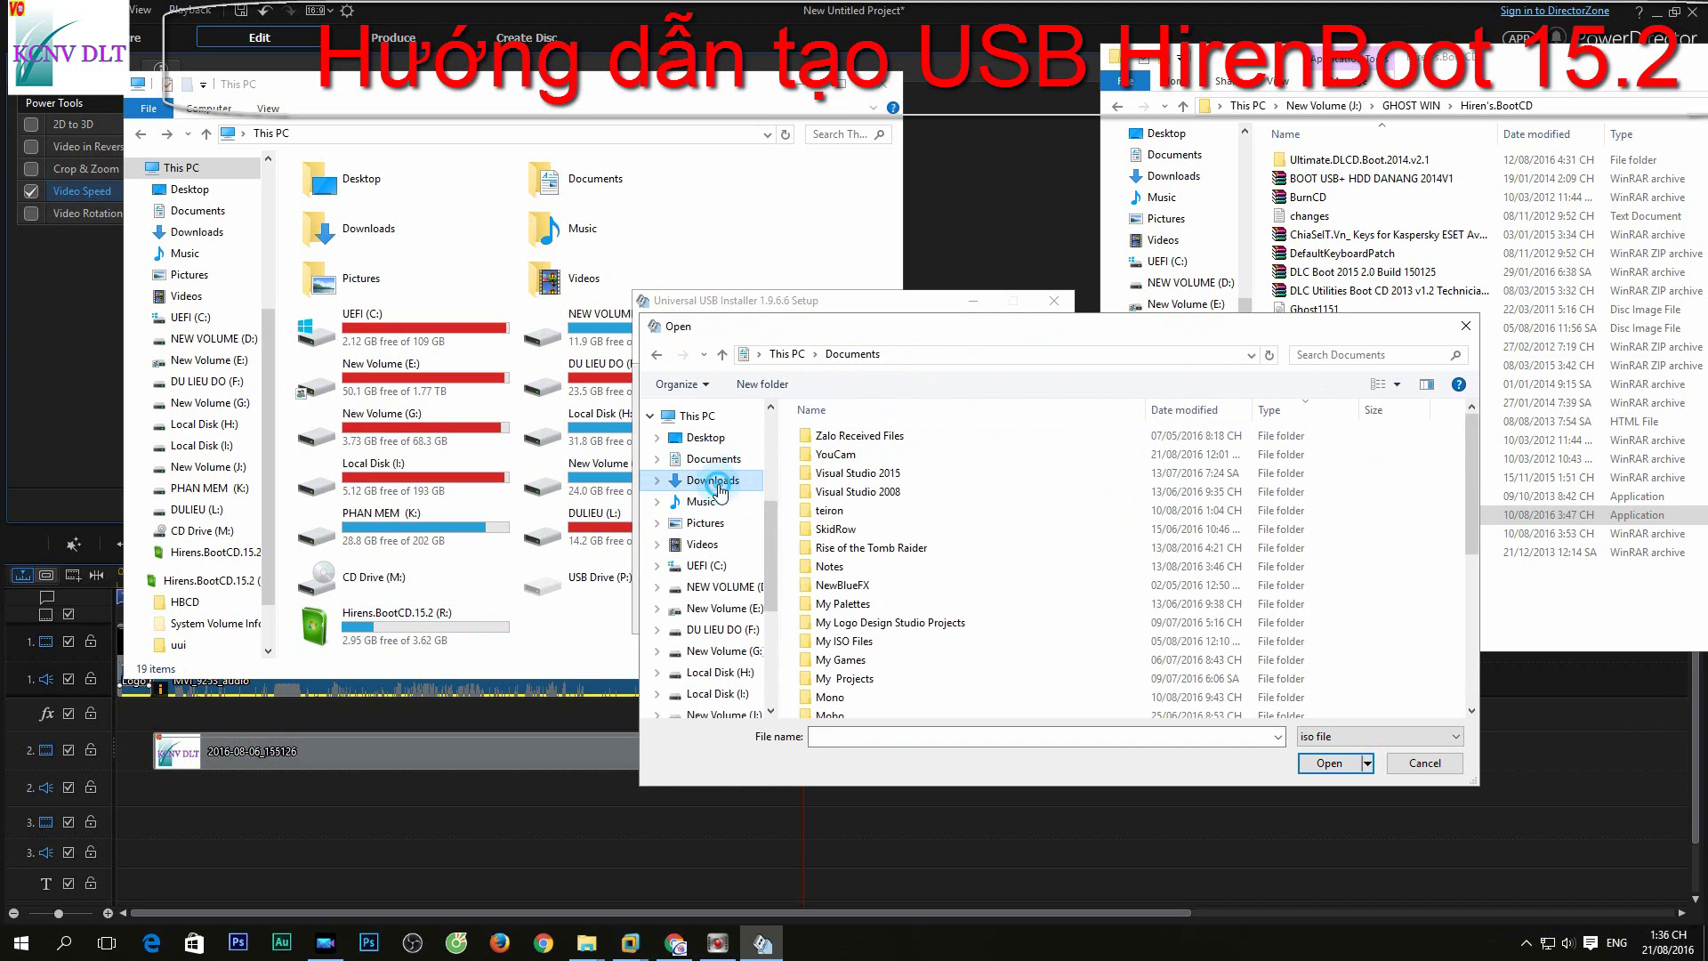
{"action": "double_click", "coordinate": [890, 477]}
{"action": "double_click", "coordinate": [880, 454]}
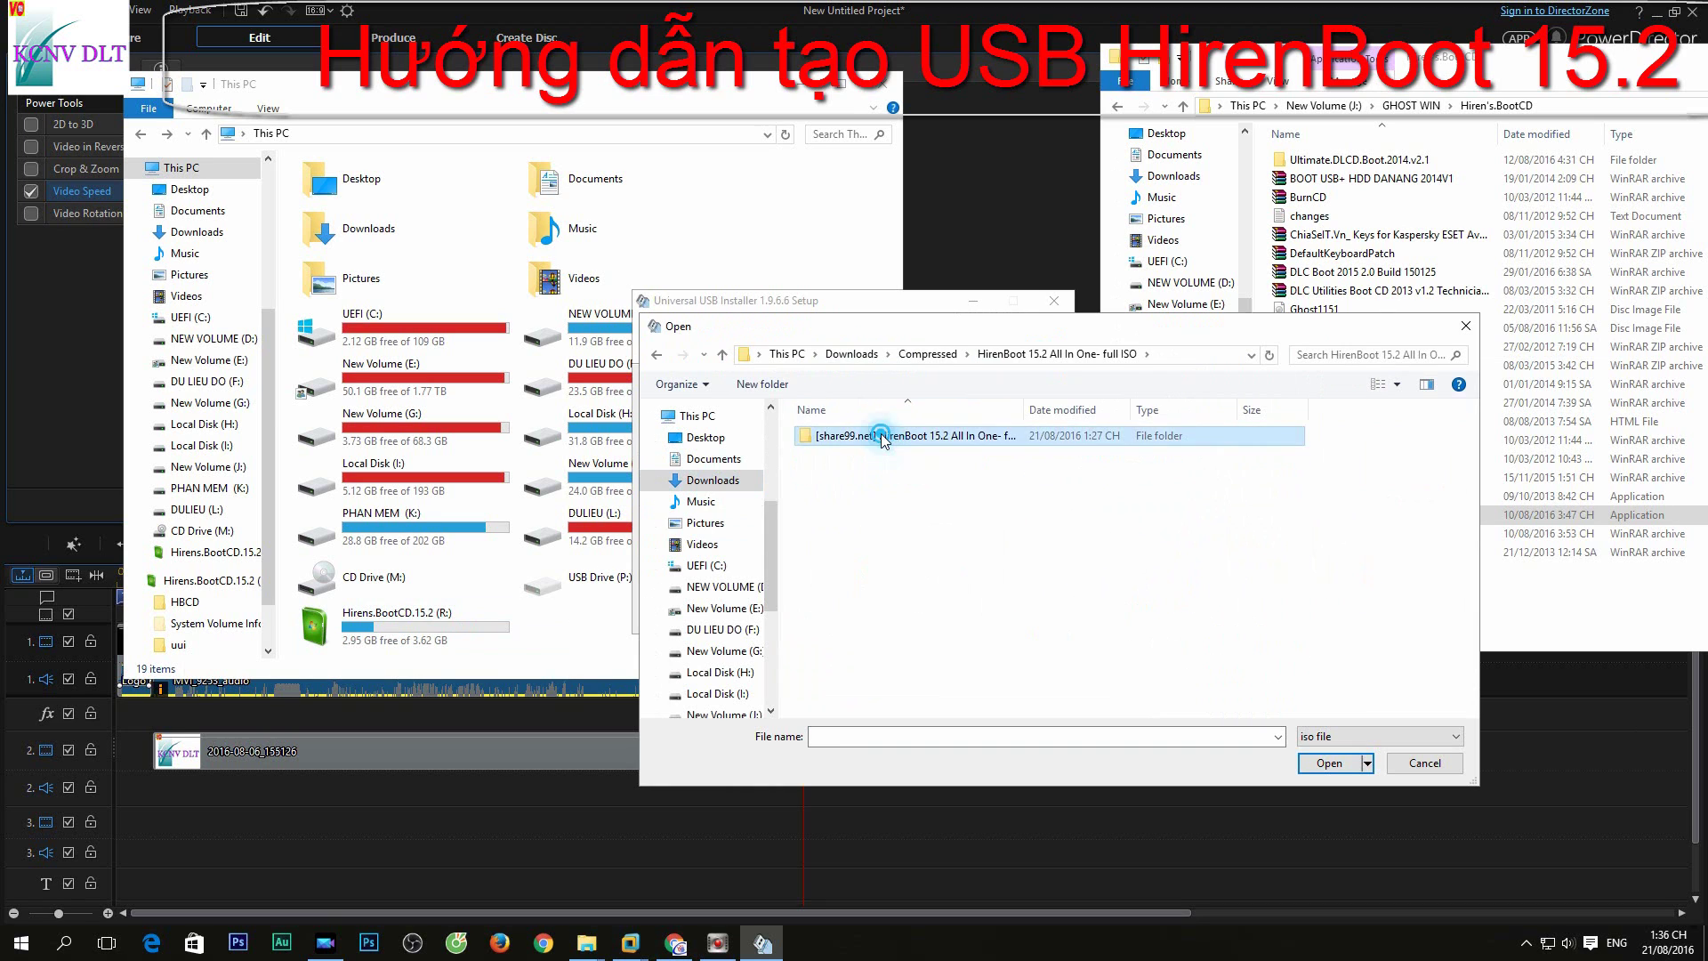
{"action": "double_click", "coordinate": [881, 434]}
{"action": "left_click", "coordinate": [849, 454]}
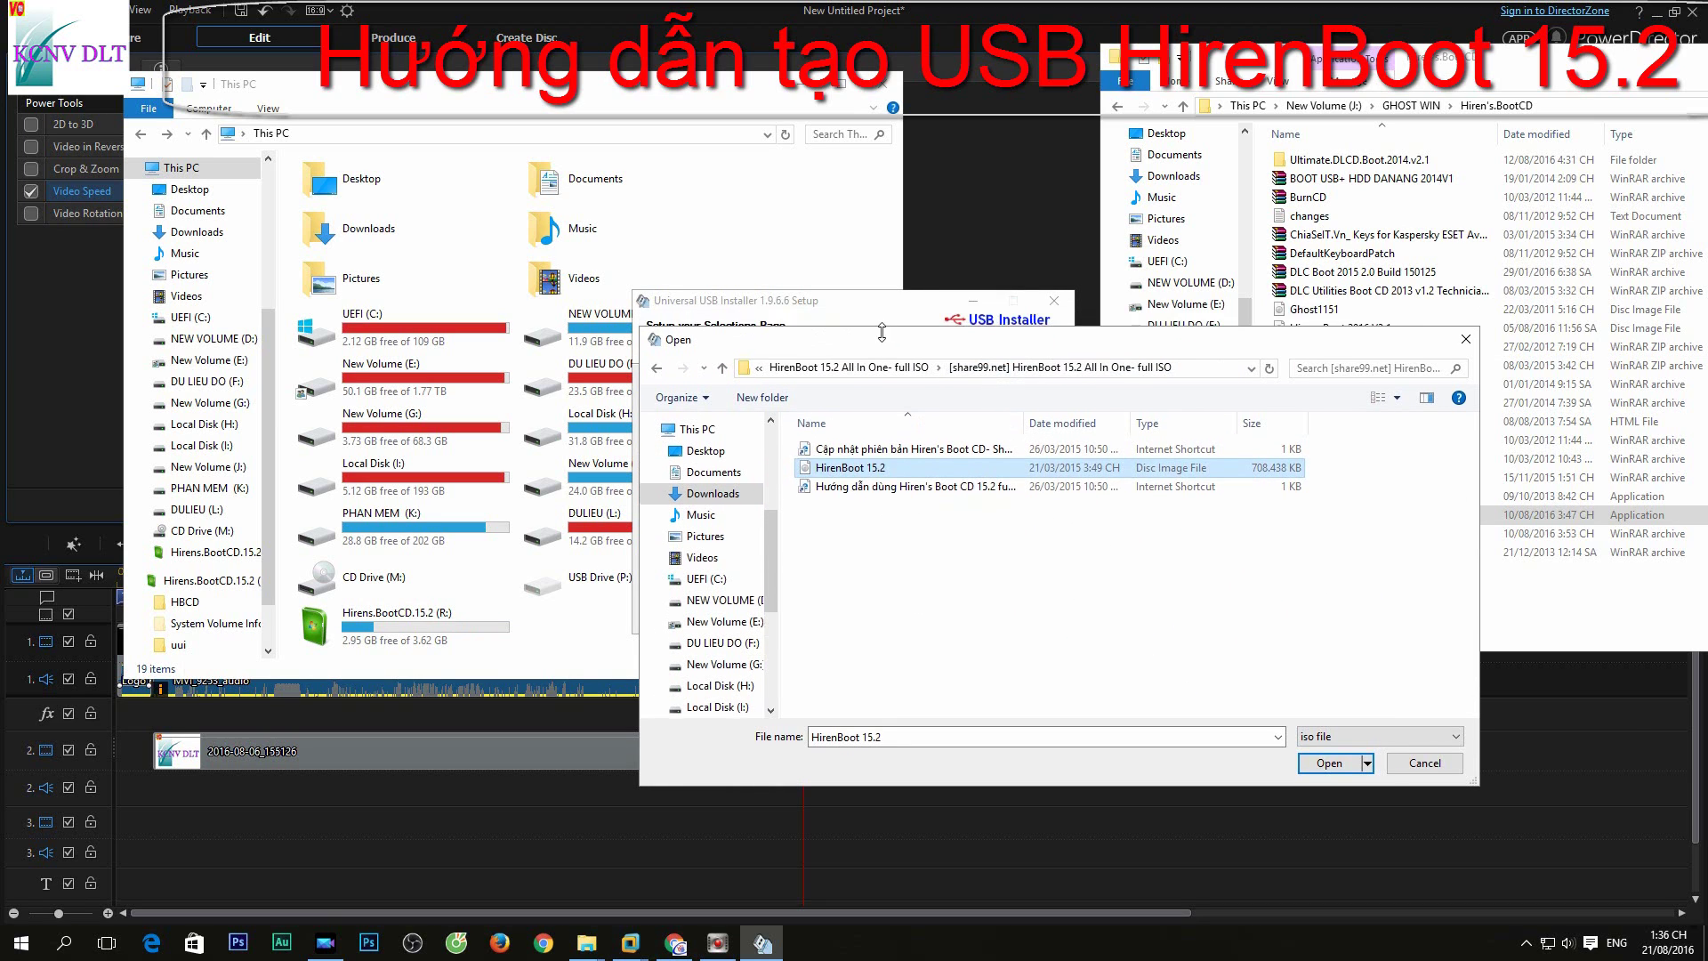
Step: Switch to File Explorer, open the innermost HirenBoot 15.2 All In One- full ISO folder from Downloads, and place the window beside the Open dialog
{"action": "mouse_move", "coordinate": [586, 942]}
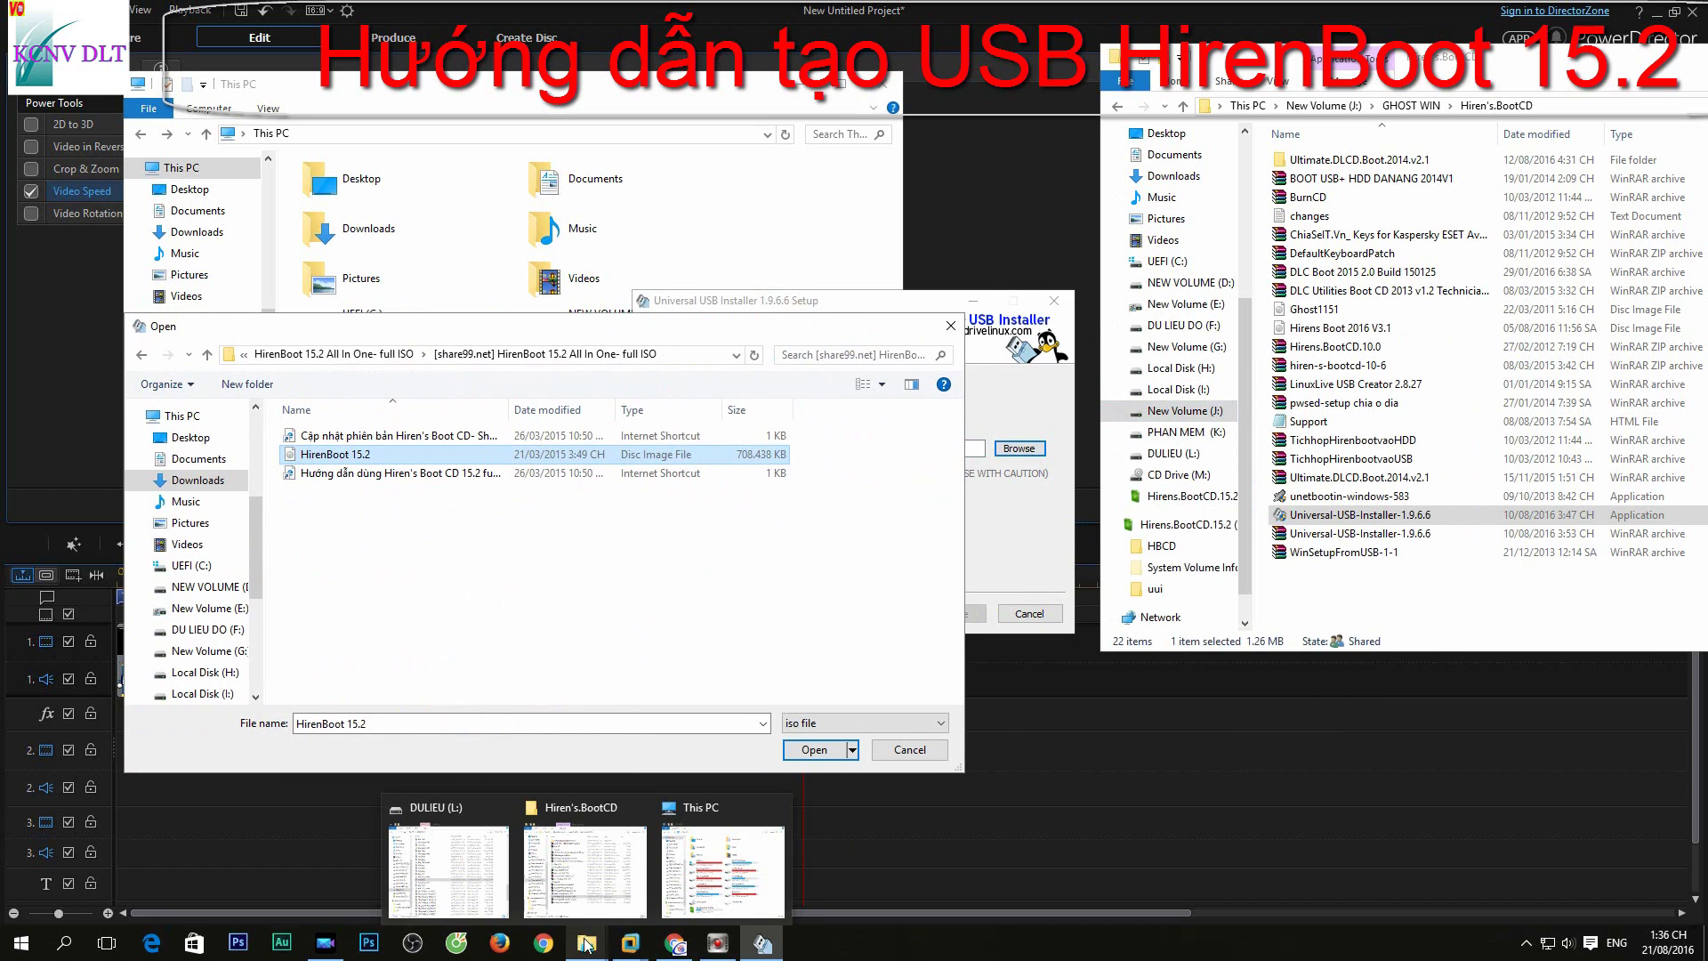
{"action": "left_click", "coordinate": [574, 859]}
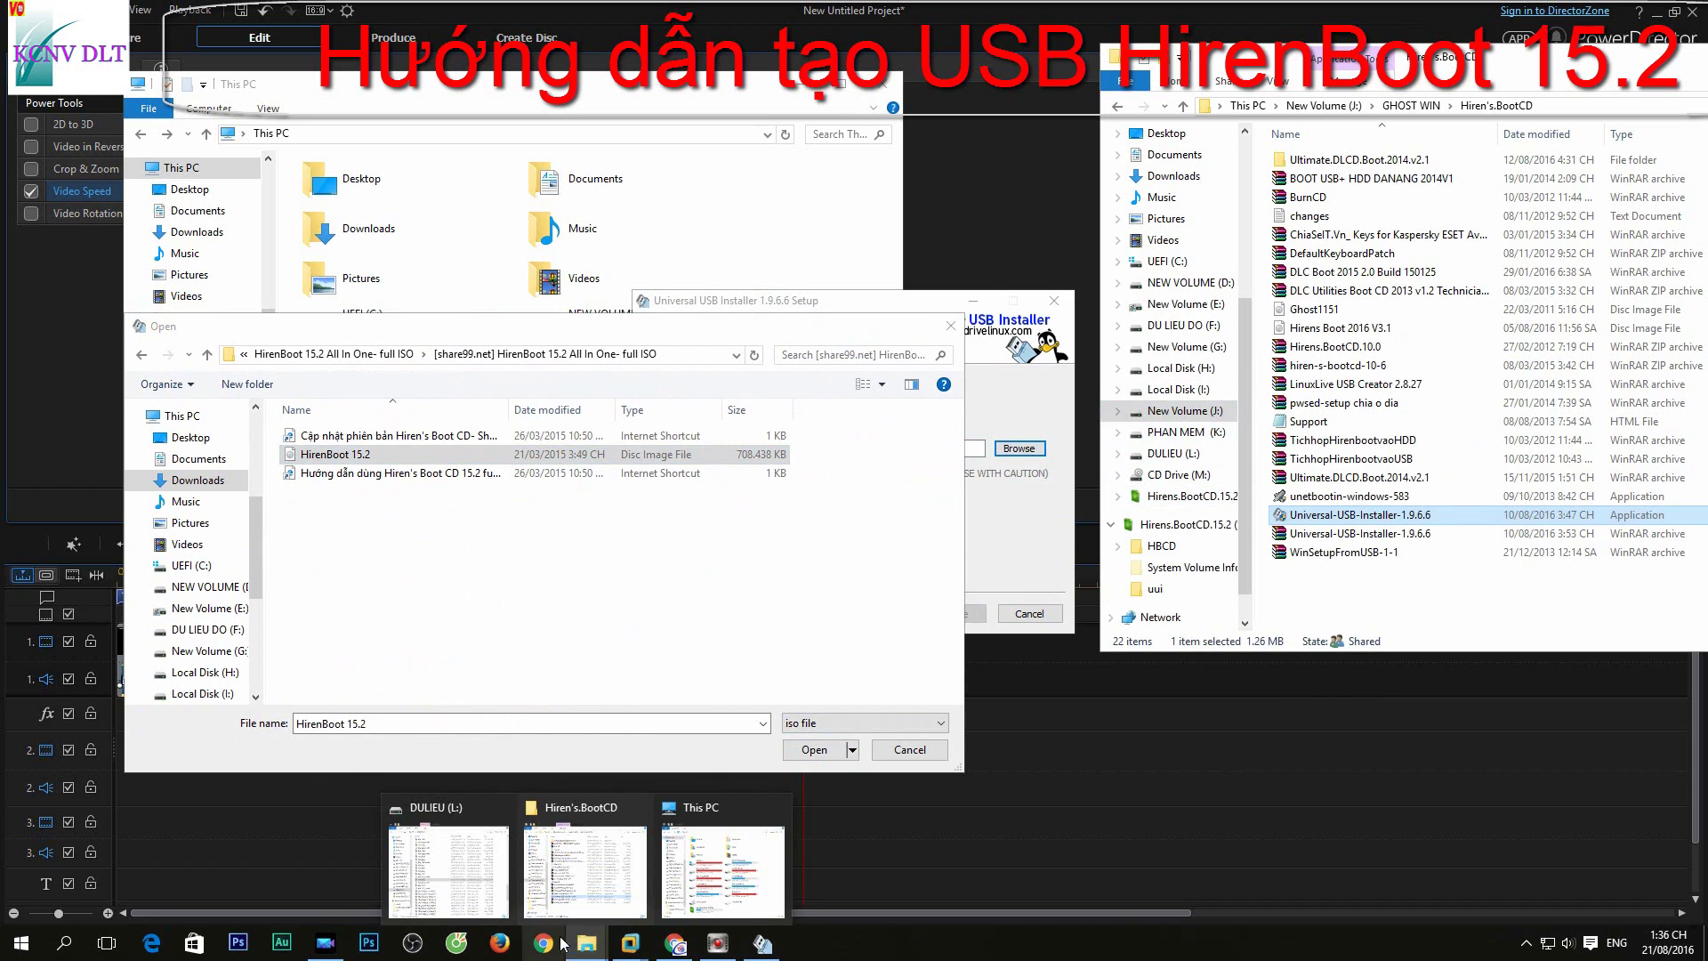
{"action": "left_click", "coordinate": [725, 854]}
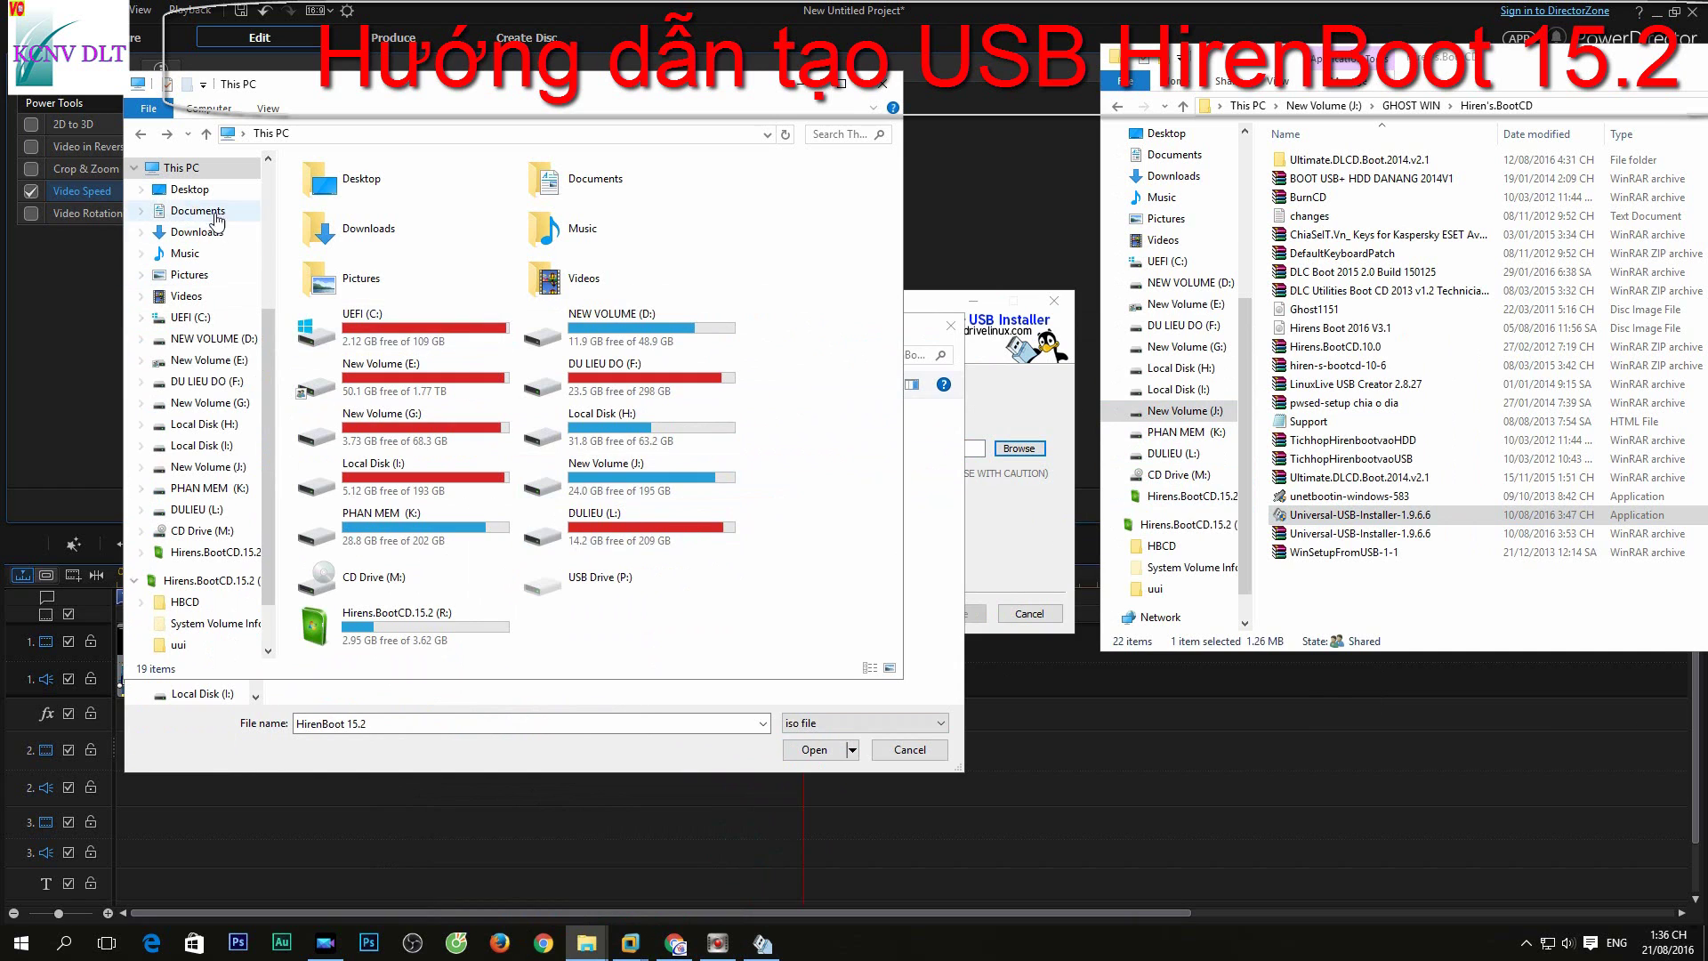
{"action": "left_click", "coordinate": [196, 231]}
{"action": "double_click", "coordinate": [347, 225]}
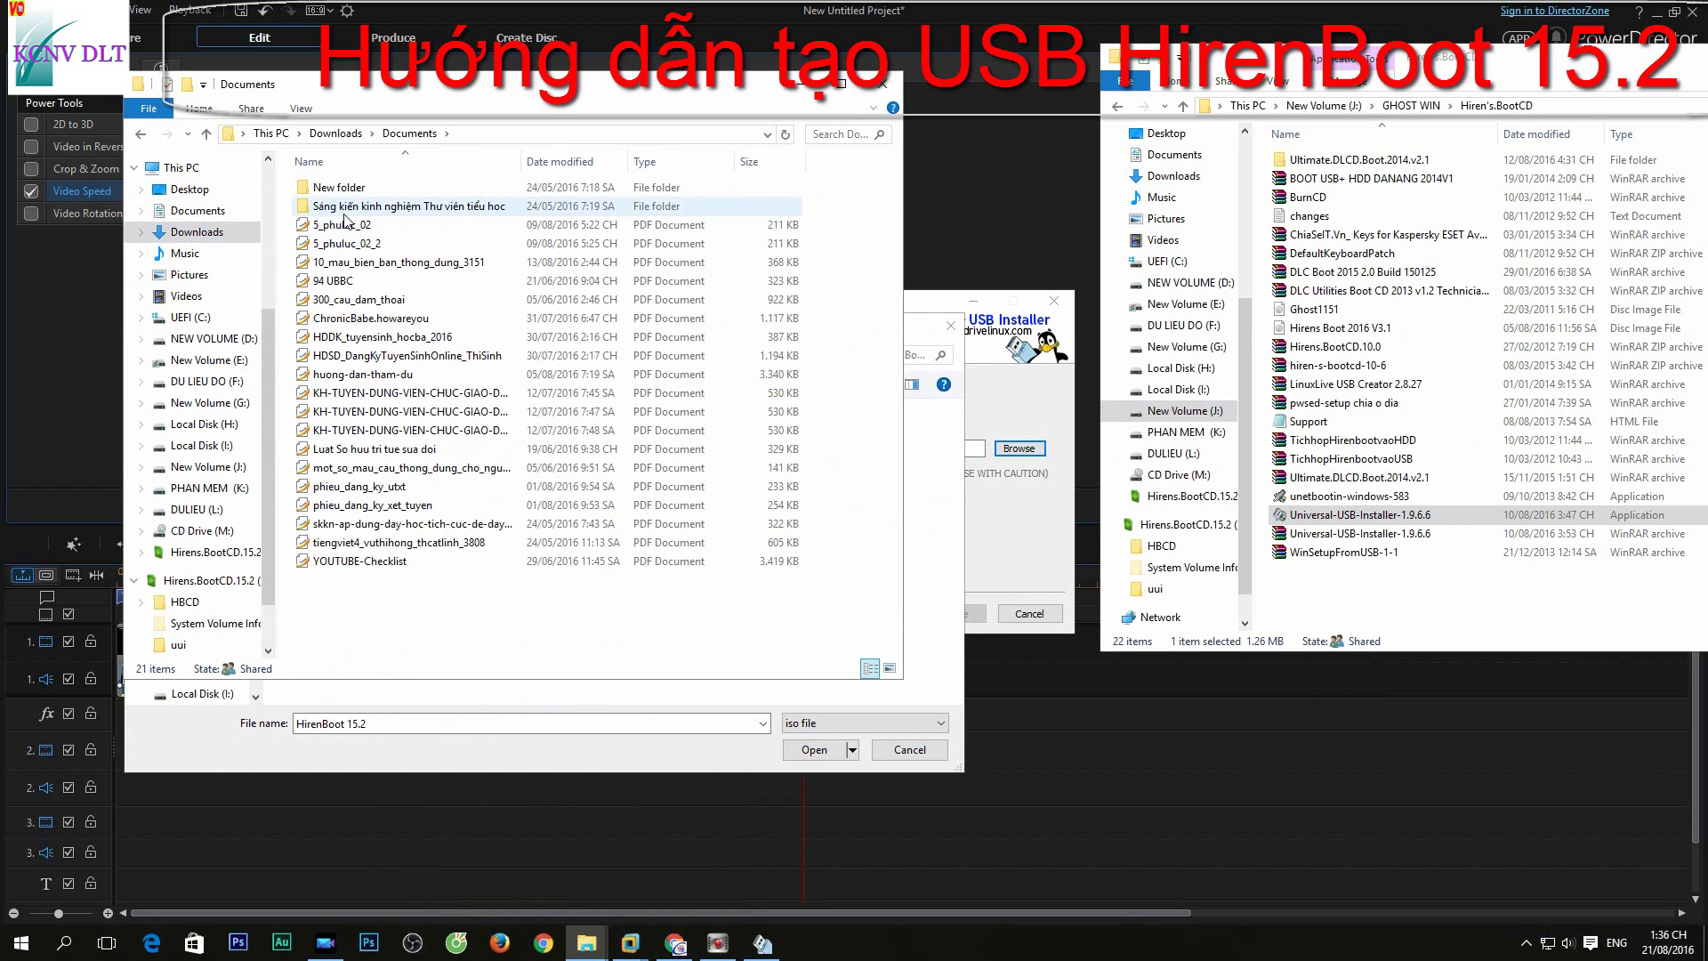
{"action": "key", "text": "alt+Left"}
{"action": "double_click", "coordinate": [343, 206]}
{"action": "left_click_drag", "start_coordinate": [398, 118], "coordinate": [1094, 98]}
{"action": "double_click", "coordinate": [1058, 184]}
{"action": "double_click", "coordinate": [1058, 166]}
Step: Copy the HirenBoot 15.2 disc image's name, rename the file to boot, and refresh the Open dialog's file list
{"action": "left_click", "coordinate": [1057, 184]}
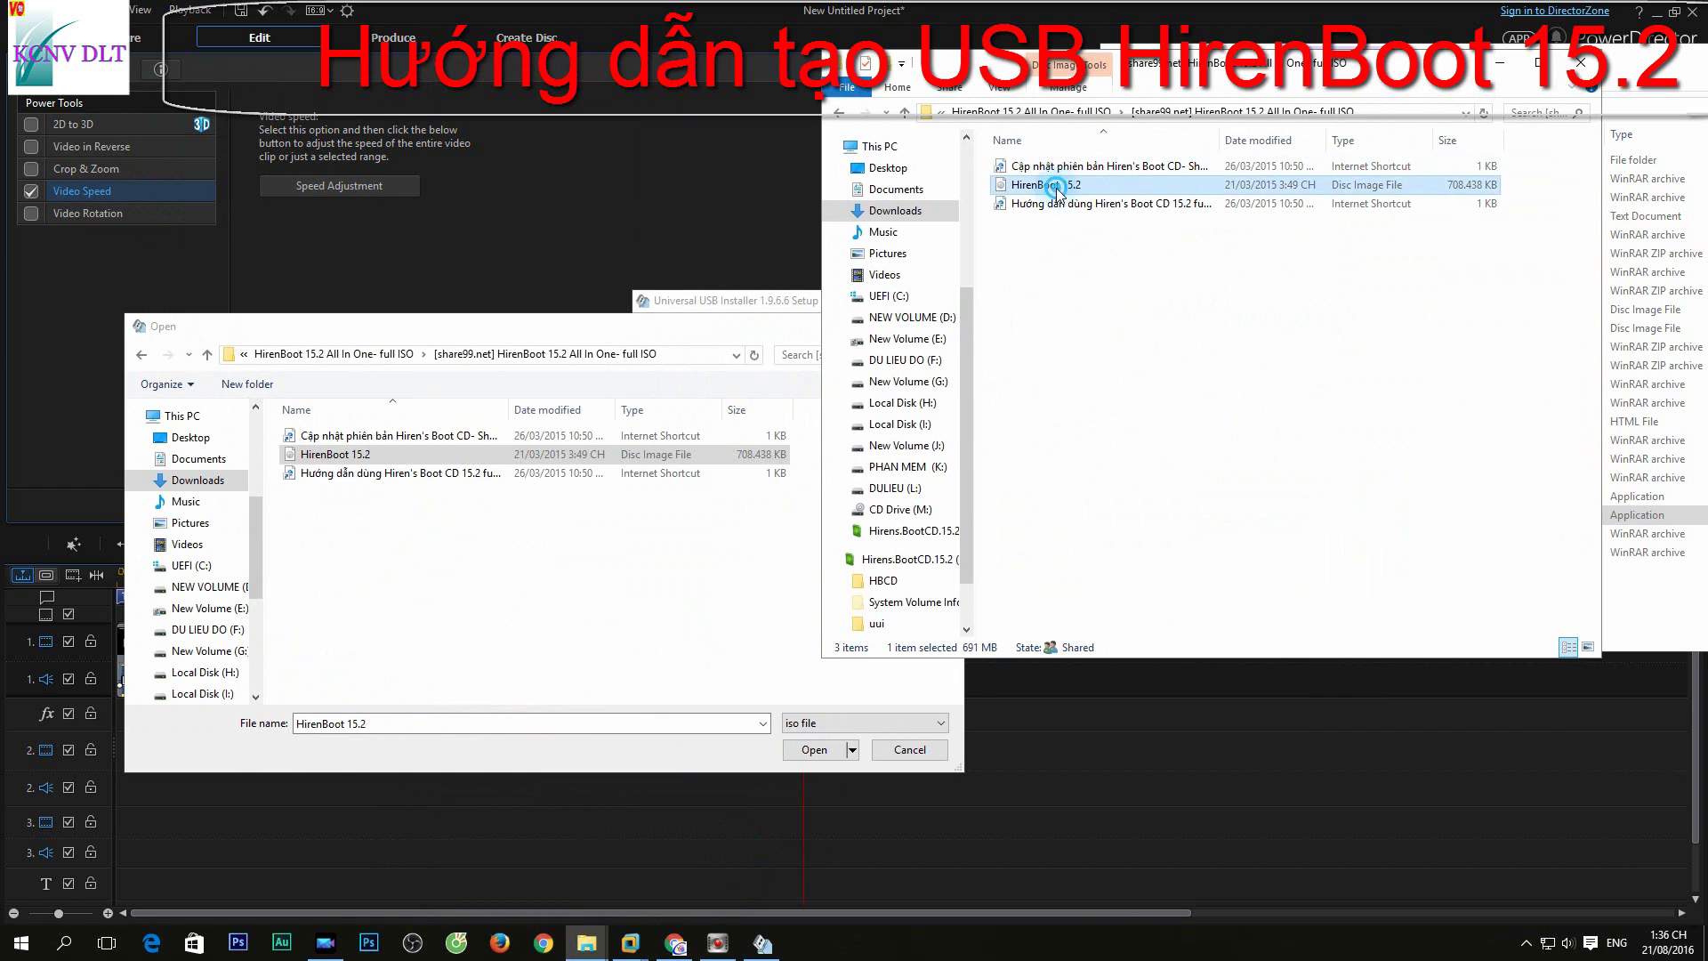
{"action": "left_click", "coordinate": [1058, 185]}
{"action": "key", "text": "ctrl+c"}
{"action": "right_click", "coordinate": [1057, 190]}
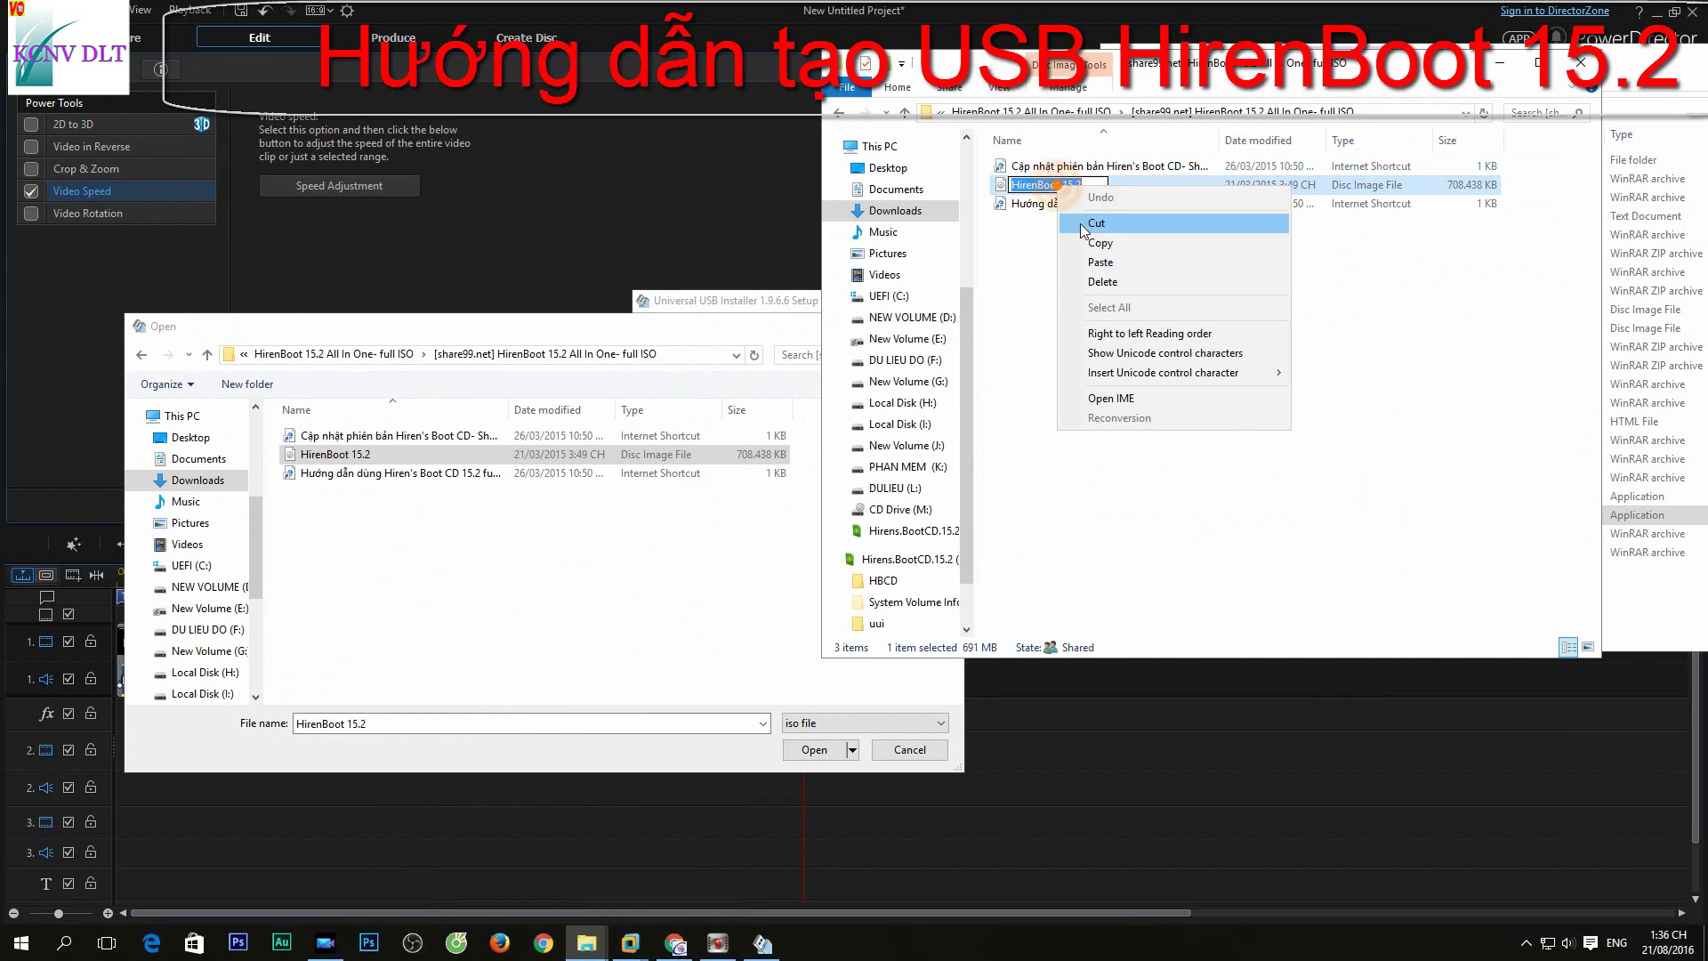
{"action": "left_click", "coordinate": [1088, 253]}
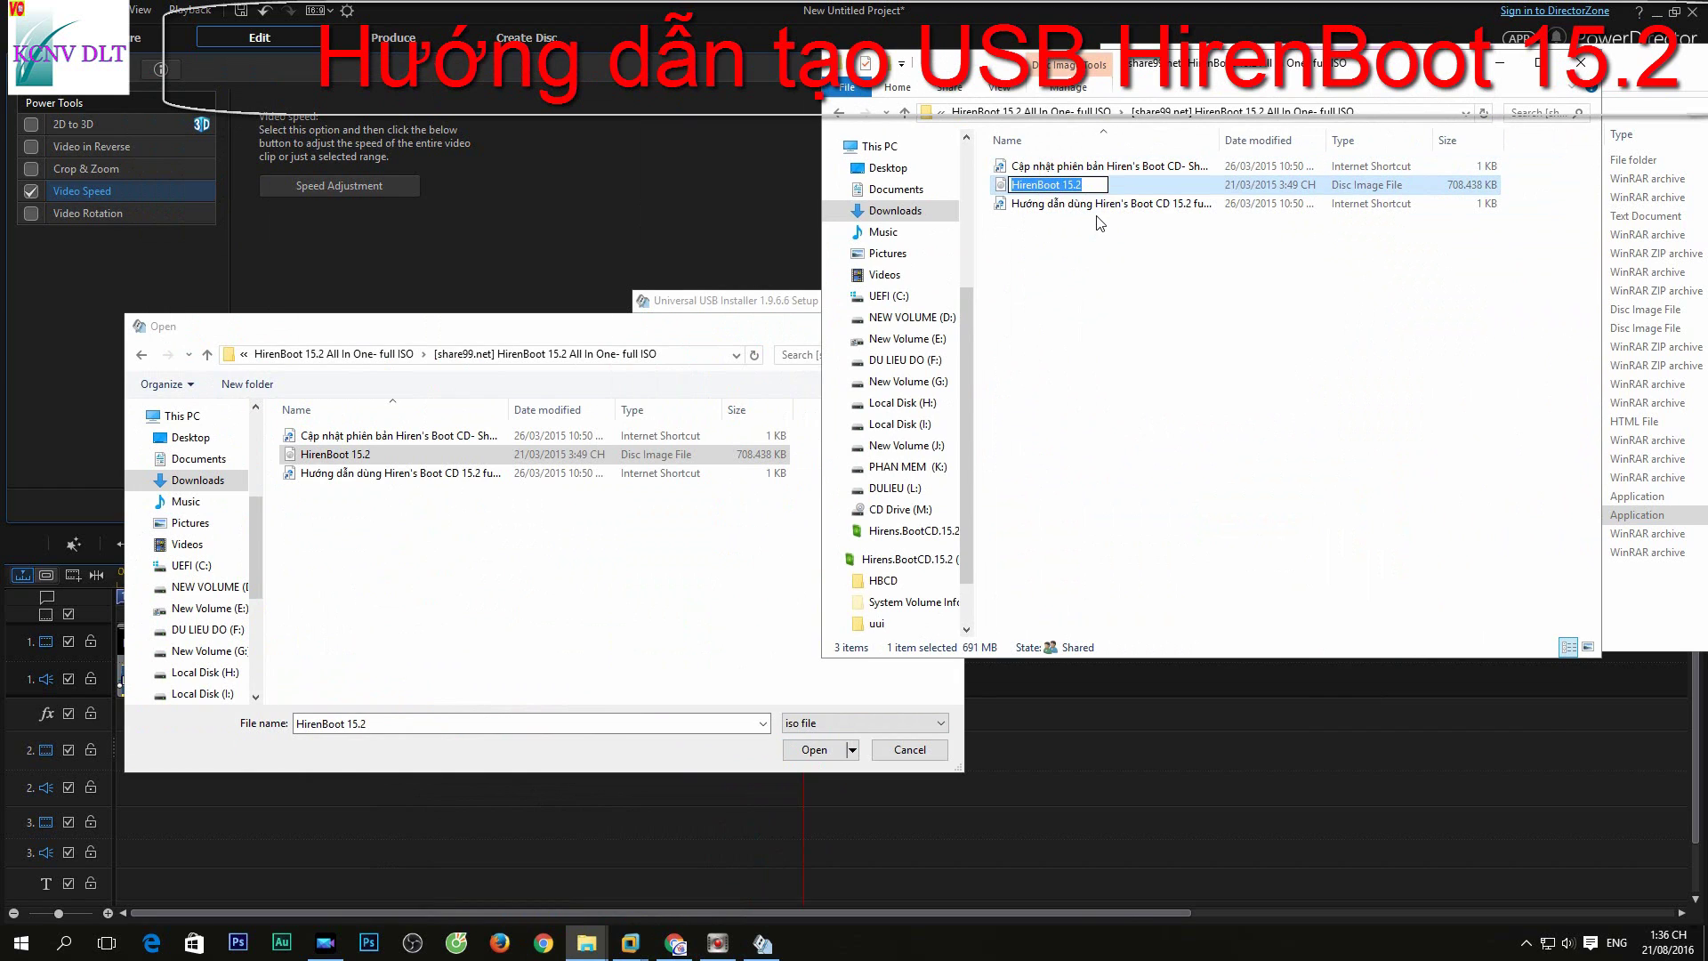
{"action": "type", "text": "boo"}
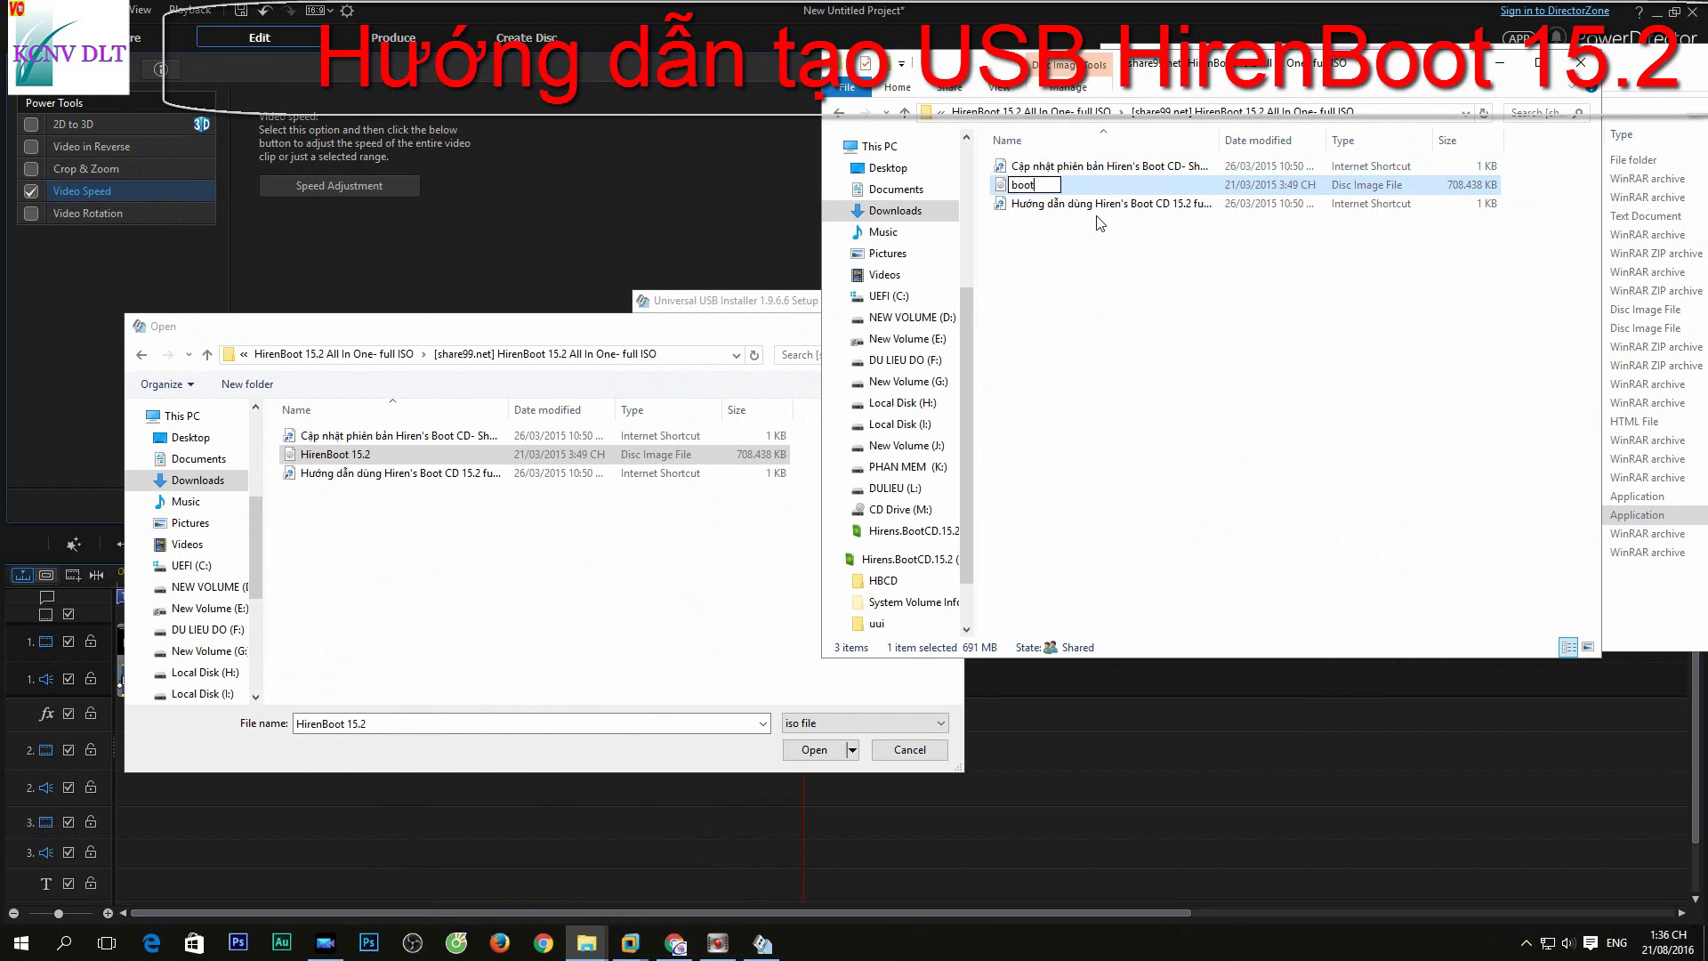
{"action": "type", "text": "t"}
{"action": "key", "text": "Return"}
{"action": "right_click", "coordinate": [632, 532]}
{"action": "left_click", "coordinate": [665, 605]}
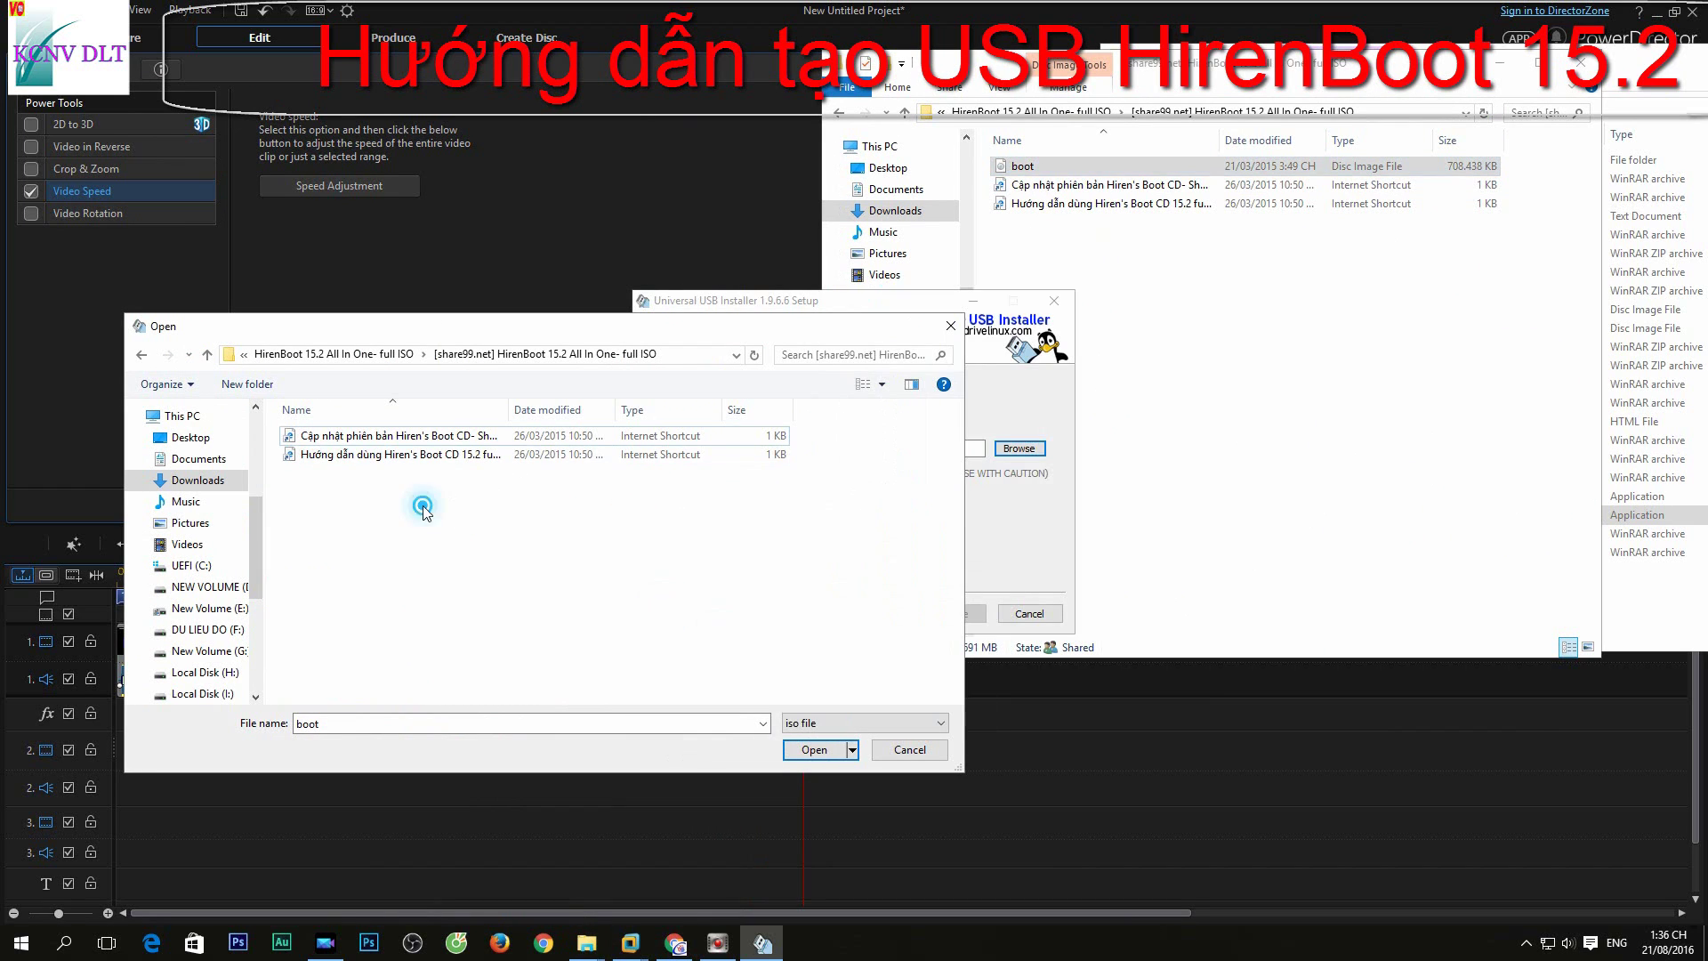
{"action": "right_click", "coordinate": [325, 484]}
{"action": "left_click", "coordinate": [418, 555]}
Step: Rename the boot disc image to HirenBoot by pasting the copied name and removing its version number
{"action": "left_click", "coordinate": [1205, 256]}
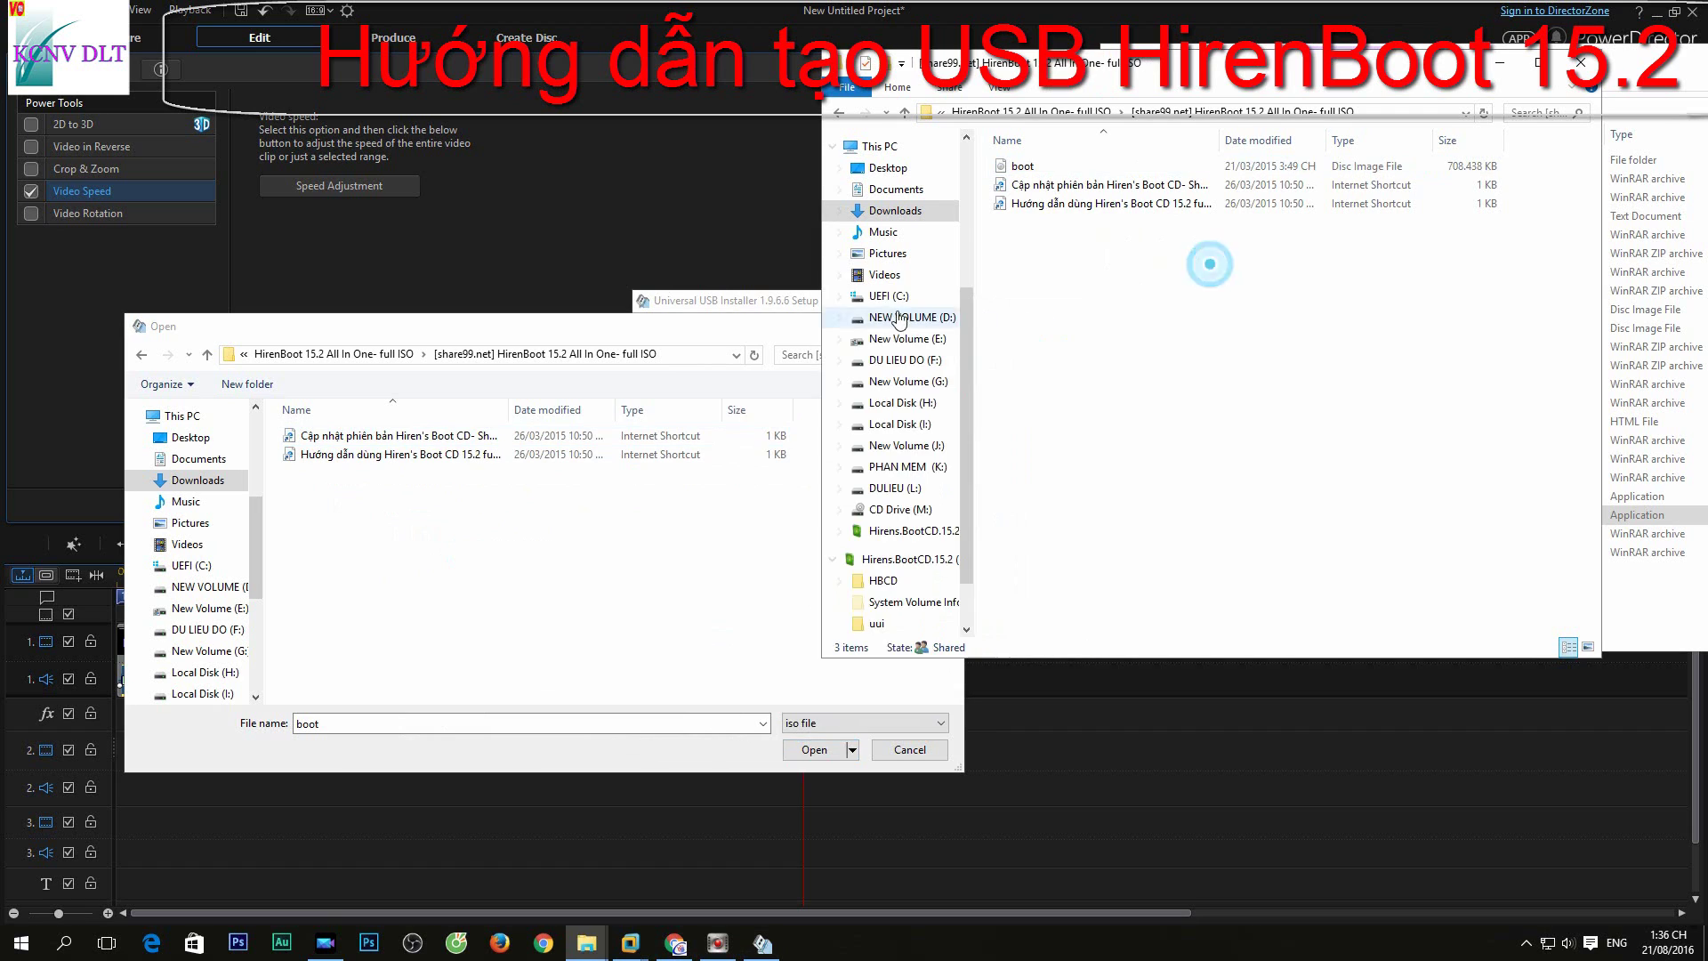
{"action": "left_click", "coordinate": [1014, 169]}
{"action": "left_click", "coordinate": [1024, 166]}
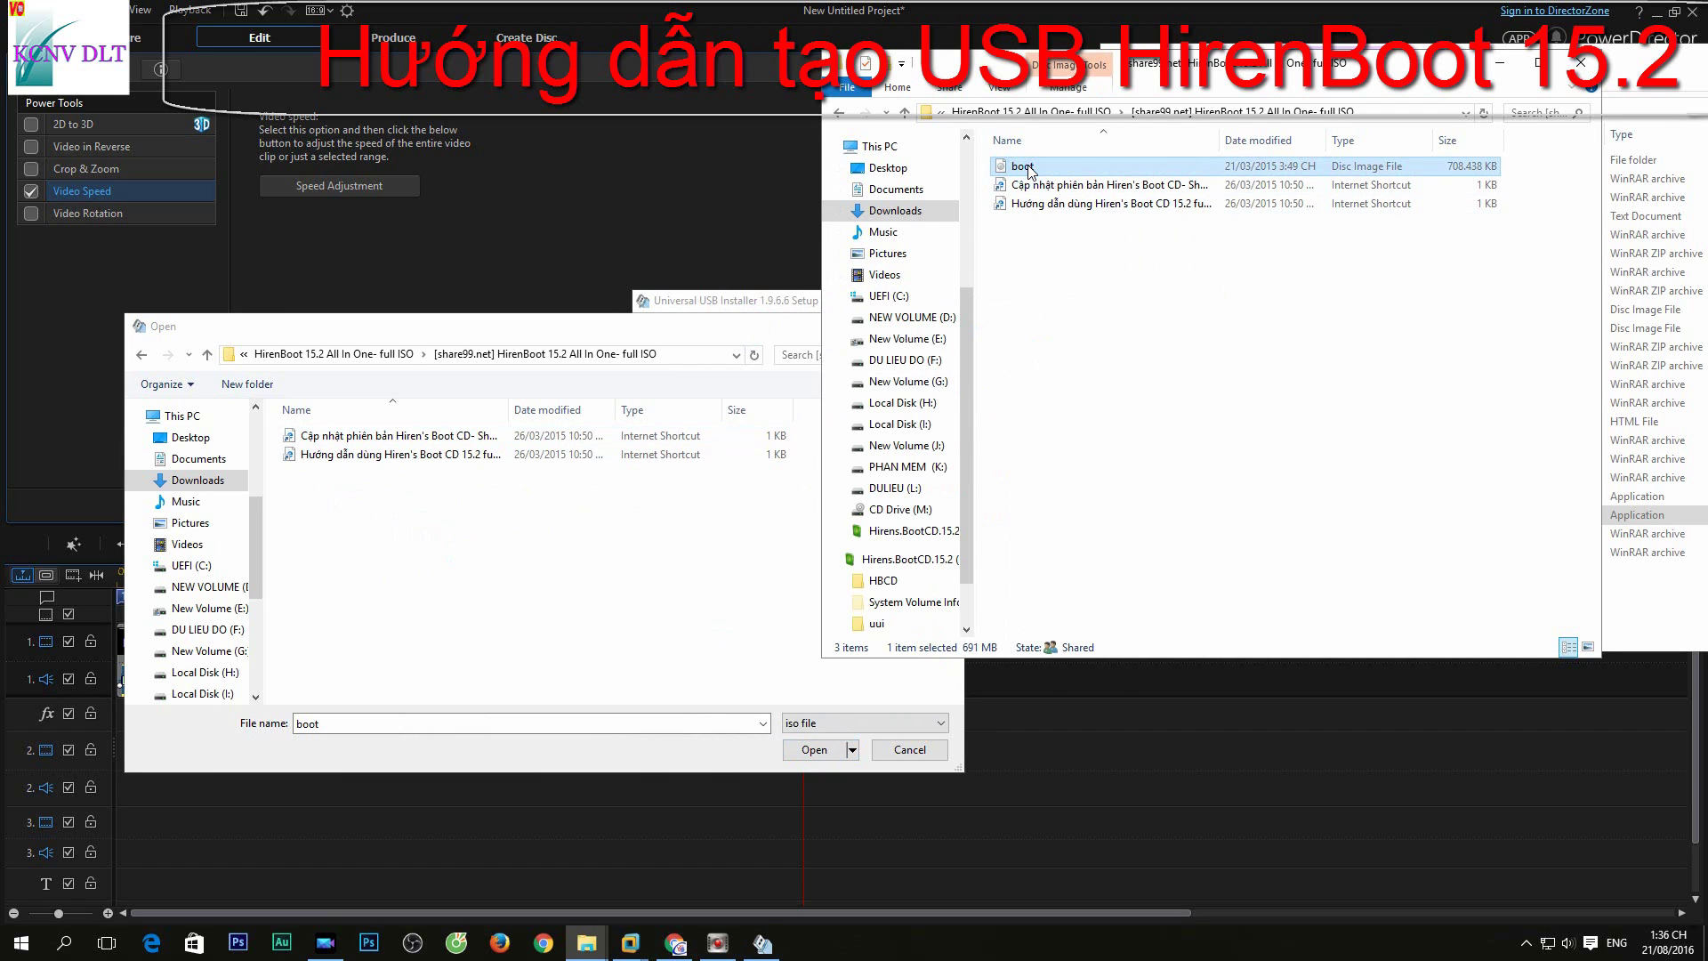
{"action": "key", "text": "ctrl+v"}
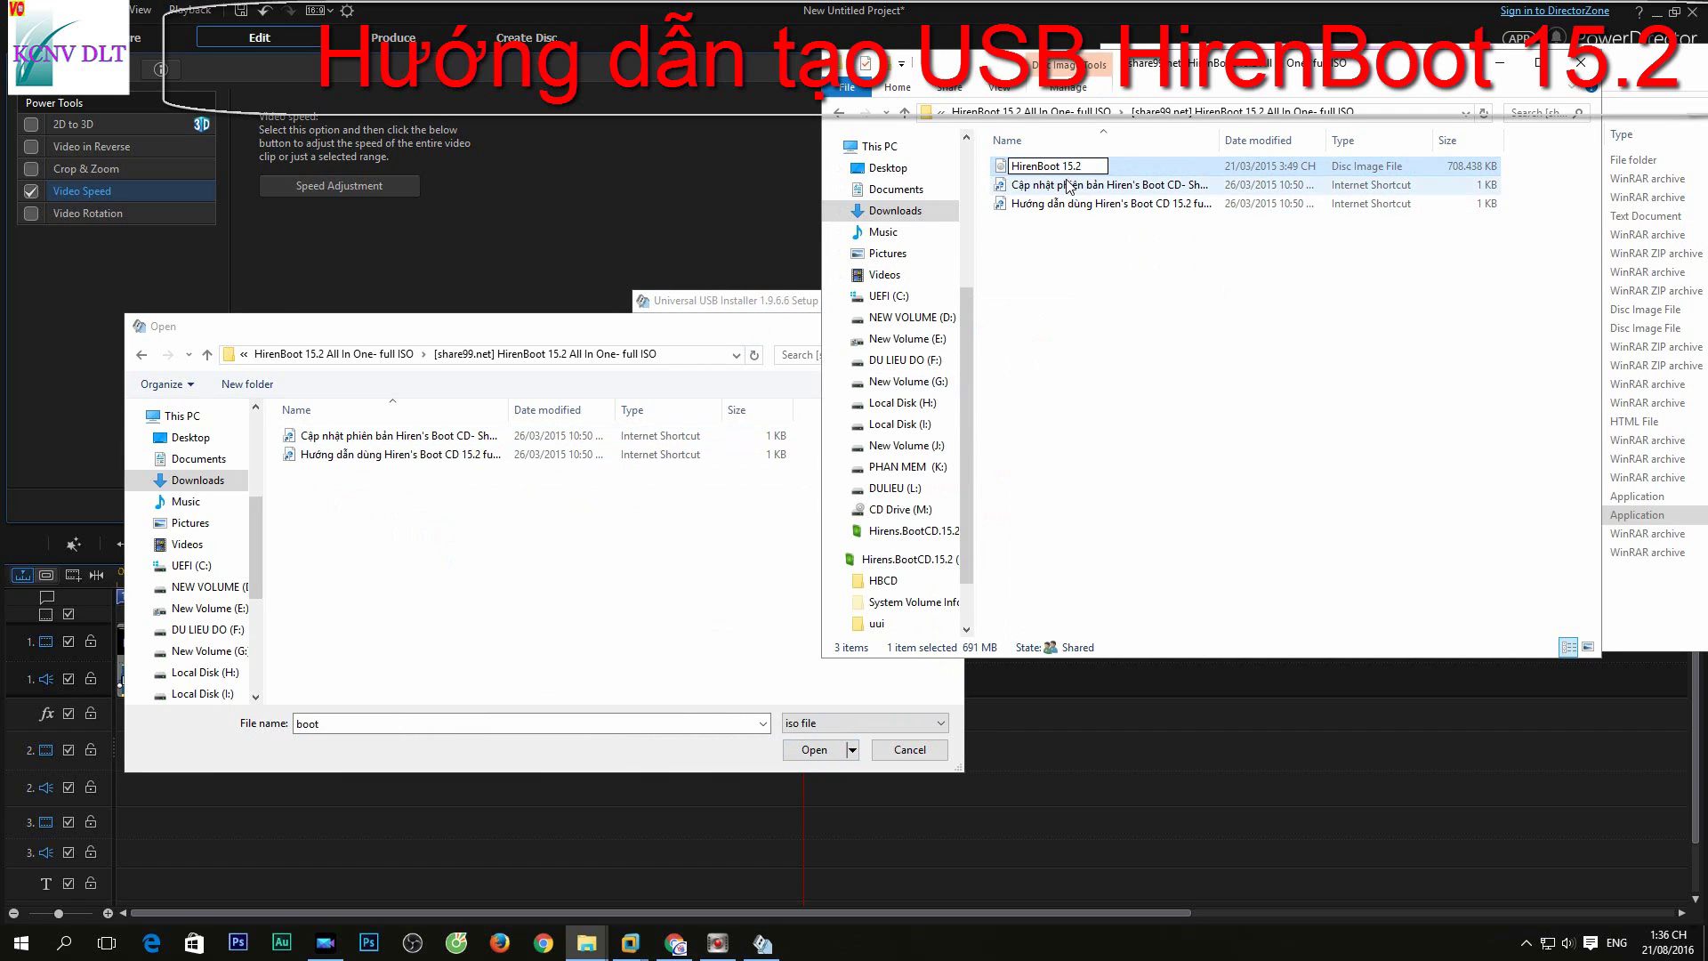
{"action": "left_click_drag", "start_coordinate": [1083, 165], "coordinate": [1067, 167]}
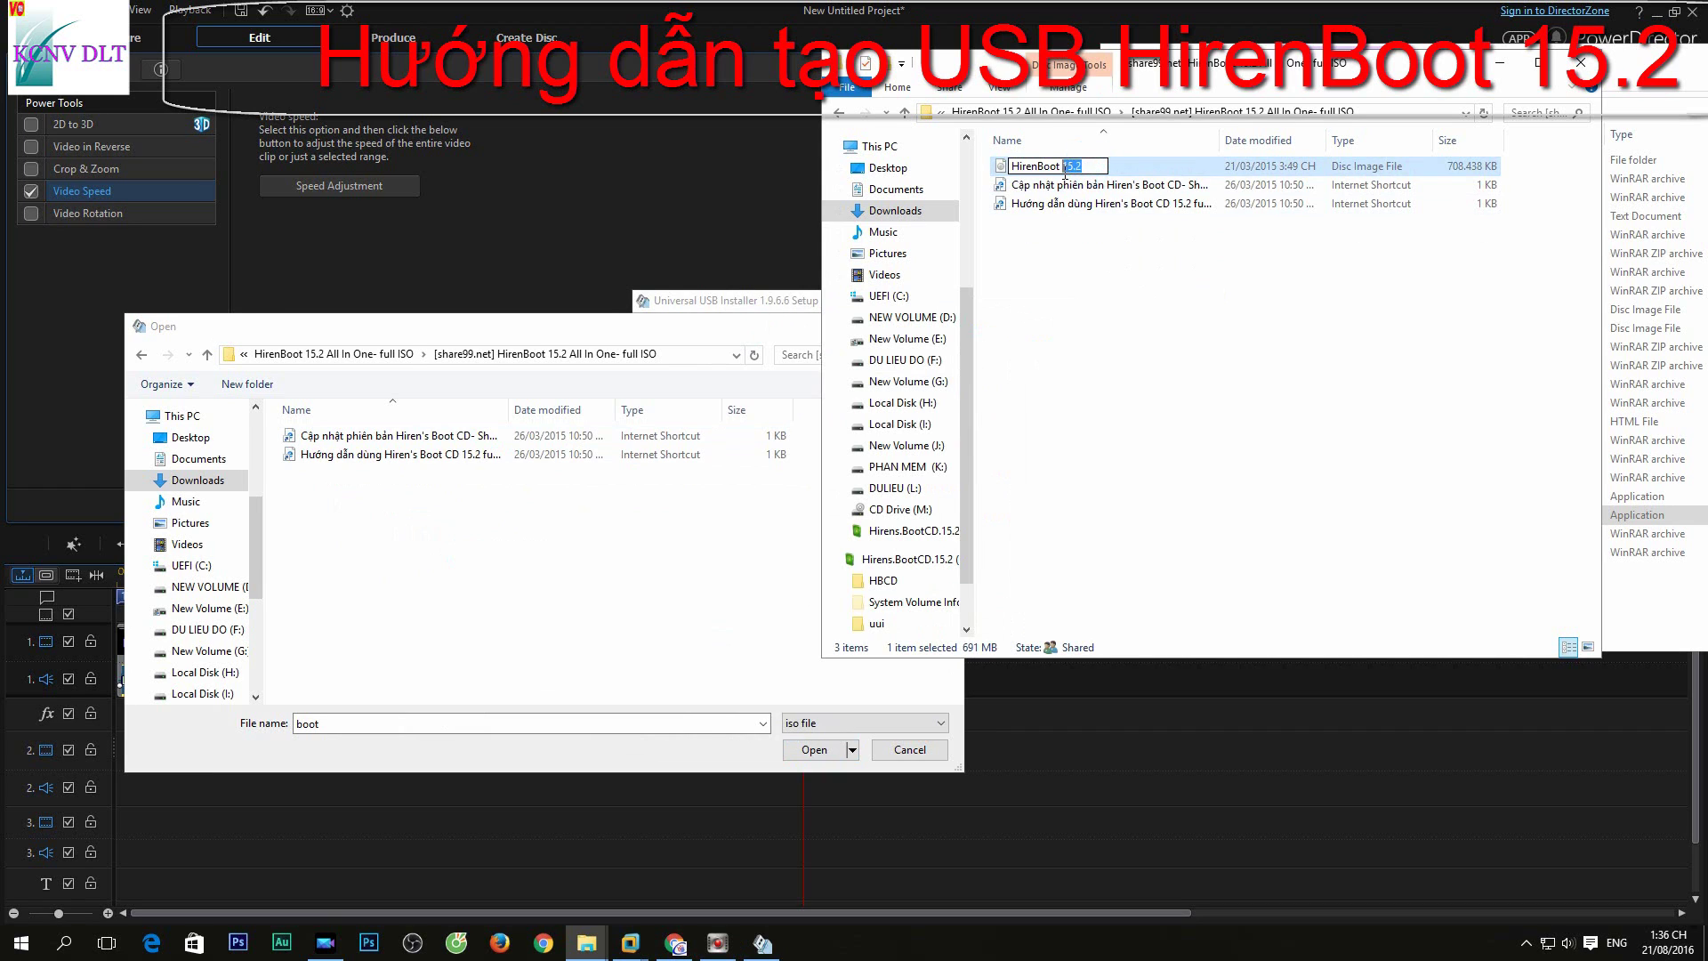
{"action": "key", "text": "BackSpace"}
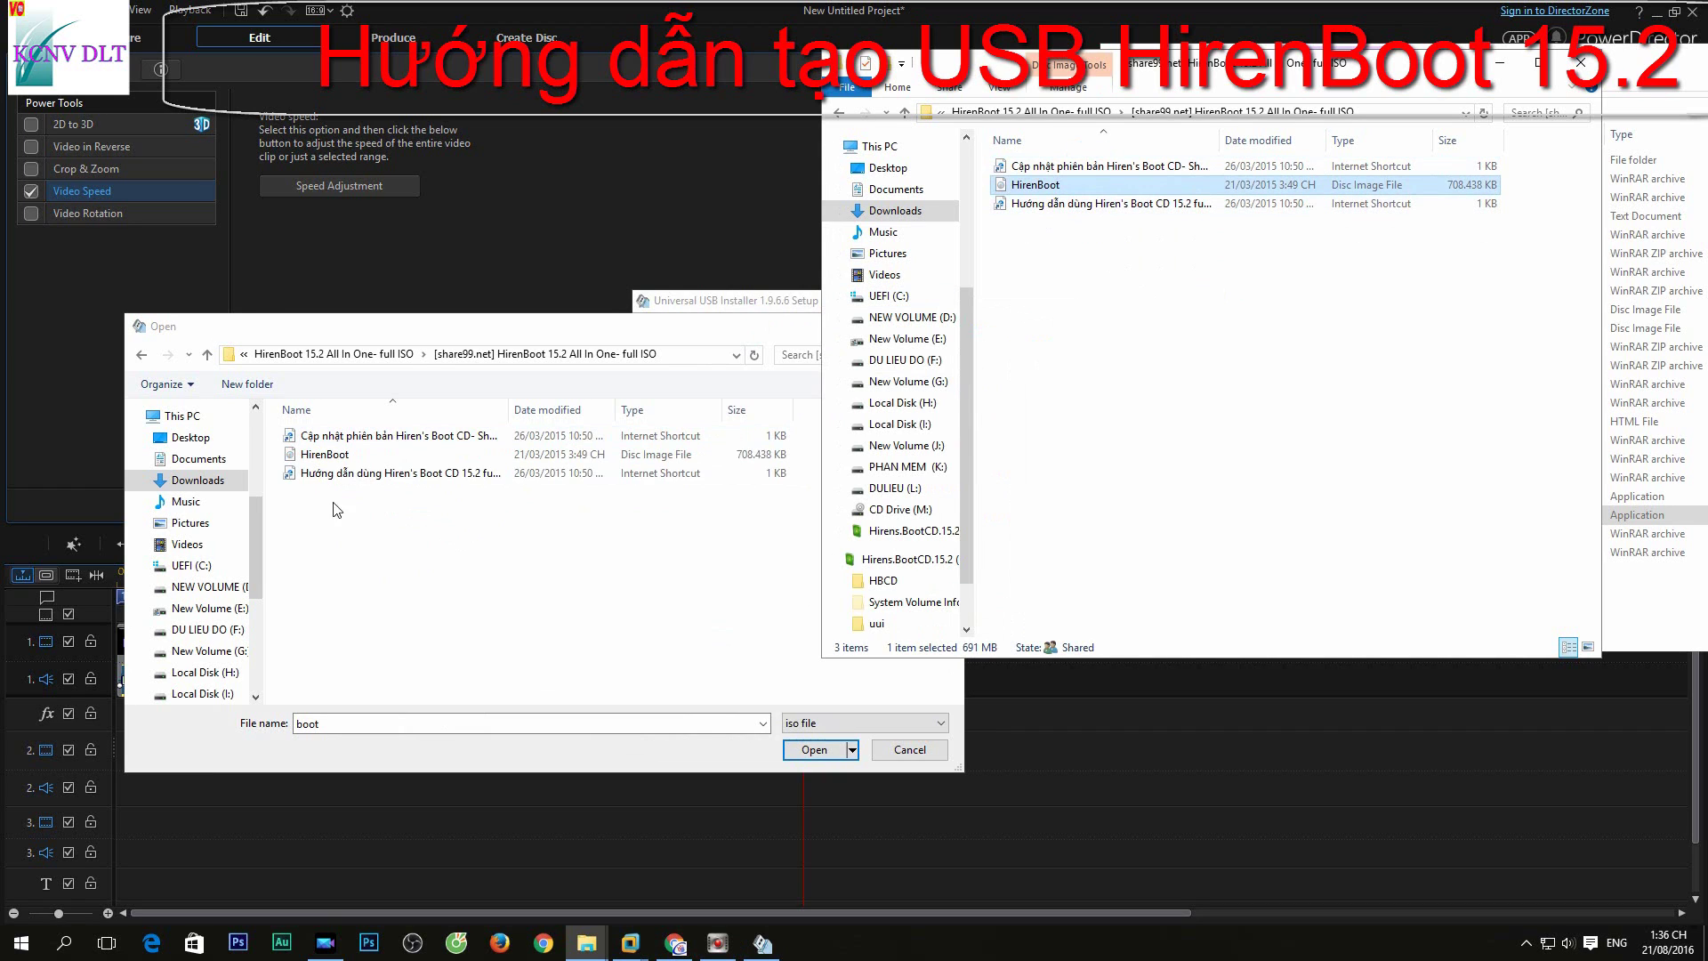
Step: Rename the HirenBoot disc image to HireBoot within the Open dialog
{"action": "left_click", "coordinate": [324, 453]}
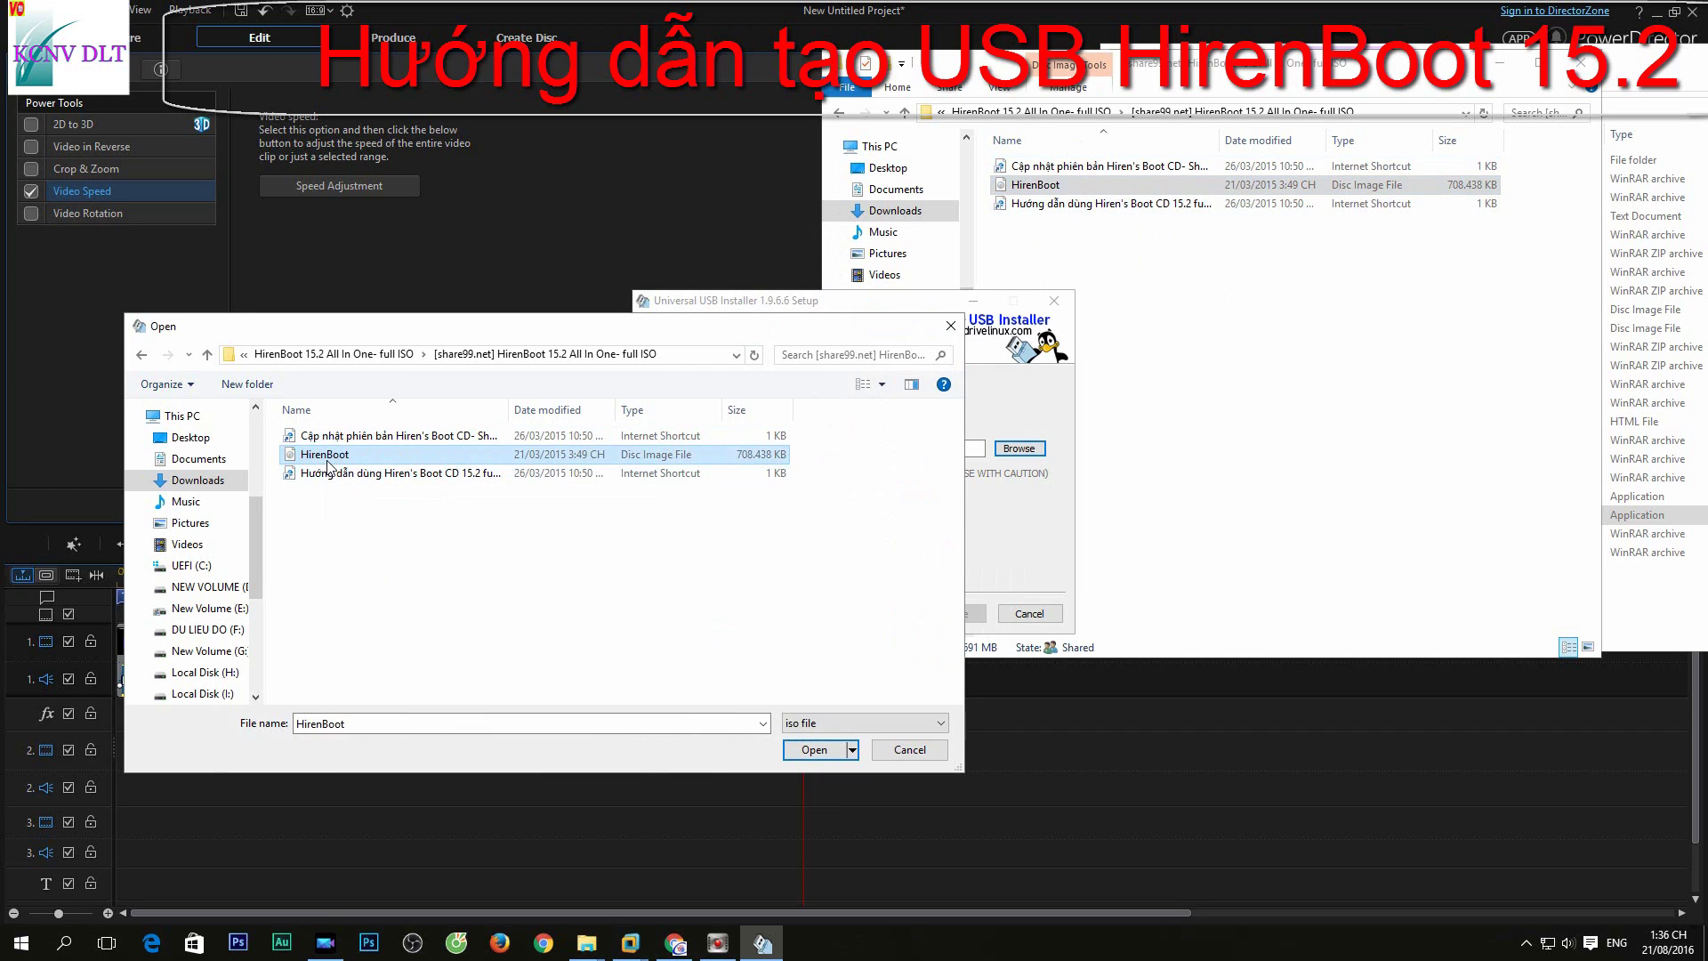
{"action": "left_click", "coordinate": [328, 460]}
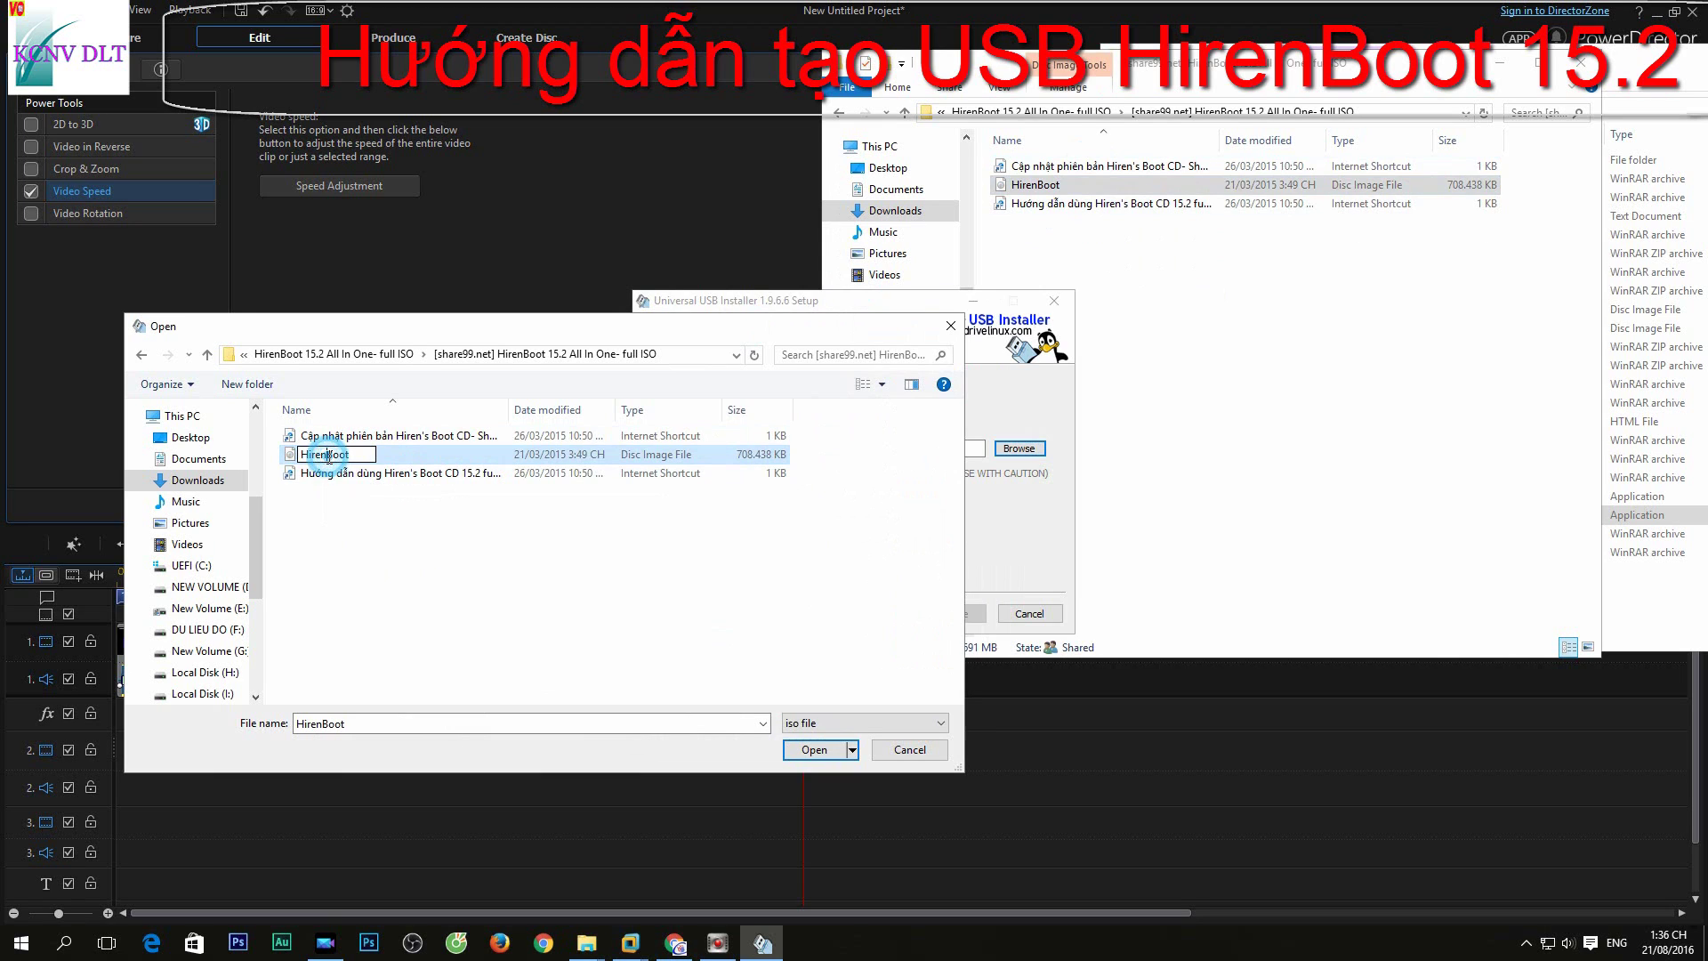
{"action": "left_click", "coordinate": [329, 456]}
{"action": "key", "text": "shift+semicolon"}
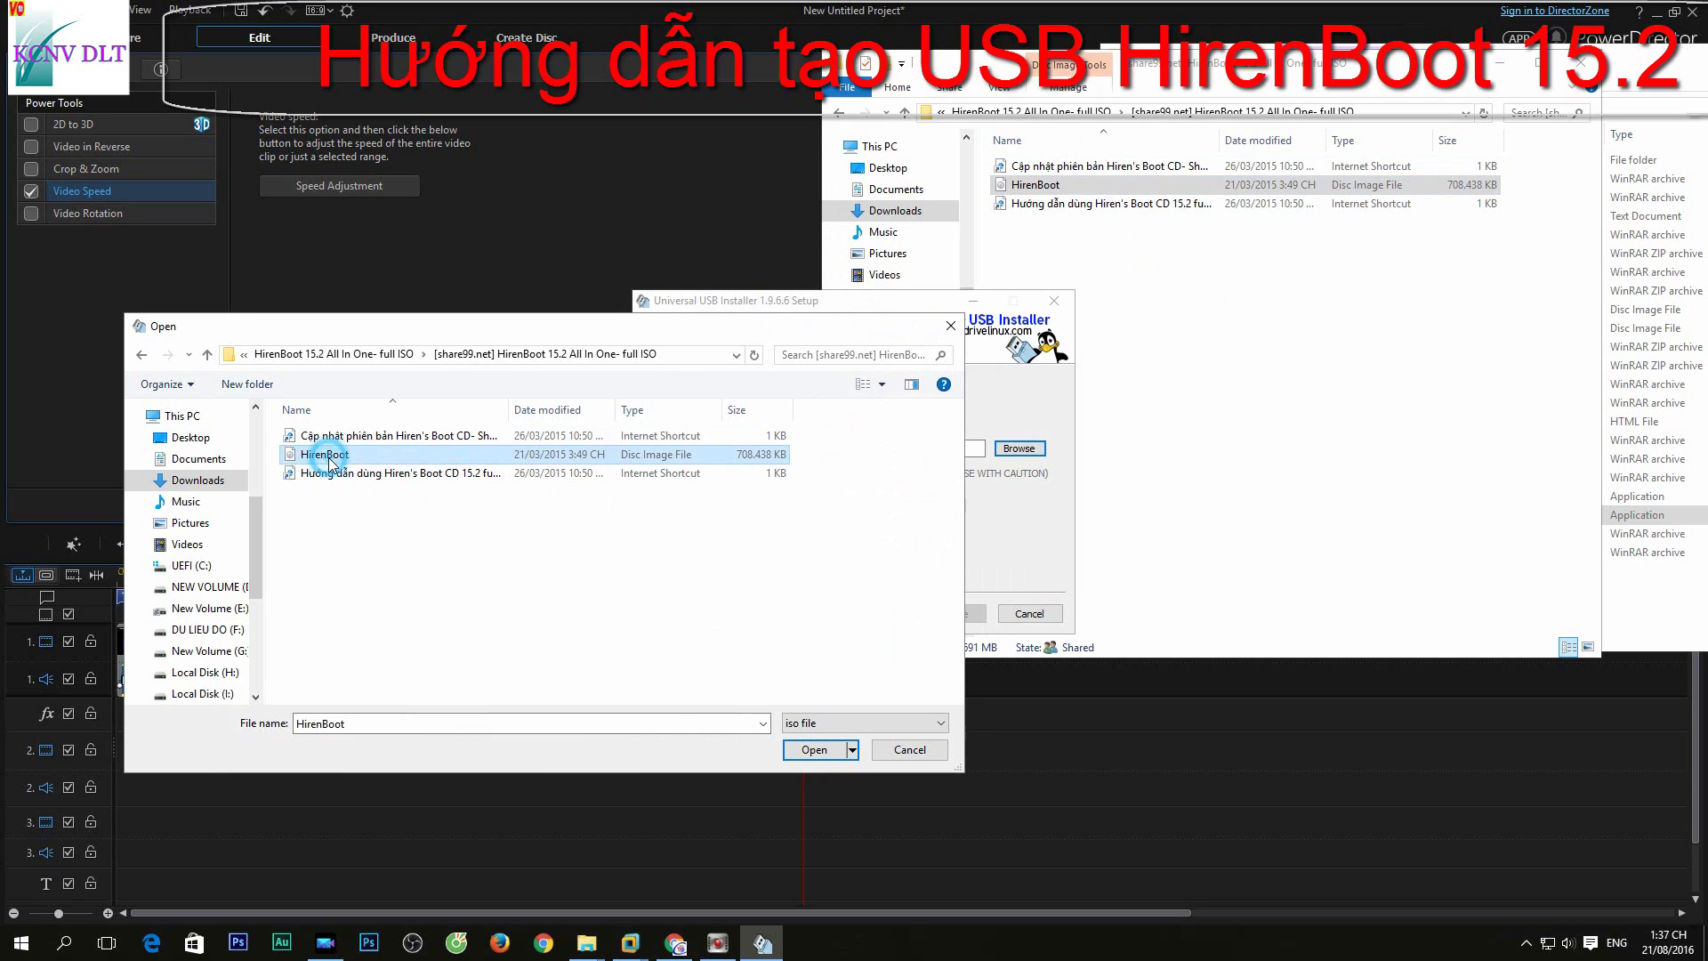
{"action": "double_click", "coordinate": [328, 455]}
{"action": "left_click", "coordinate": [328, 454]}
{"action": "key", "text": "BackSpace"}
{"action": "key", "text": "Return"}
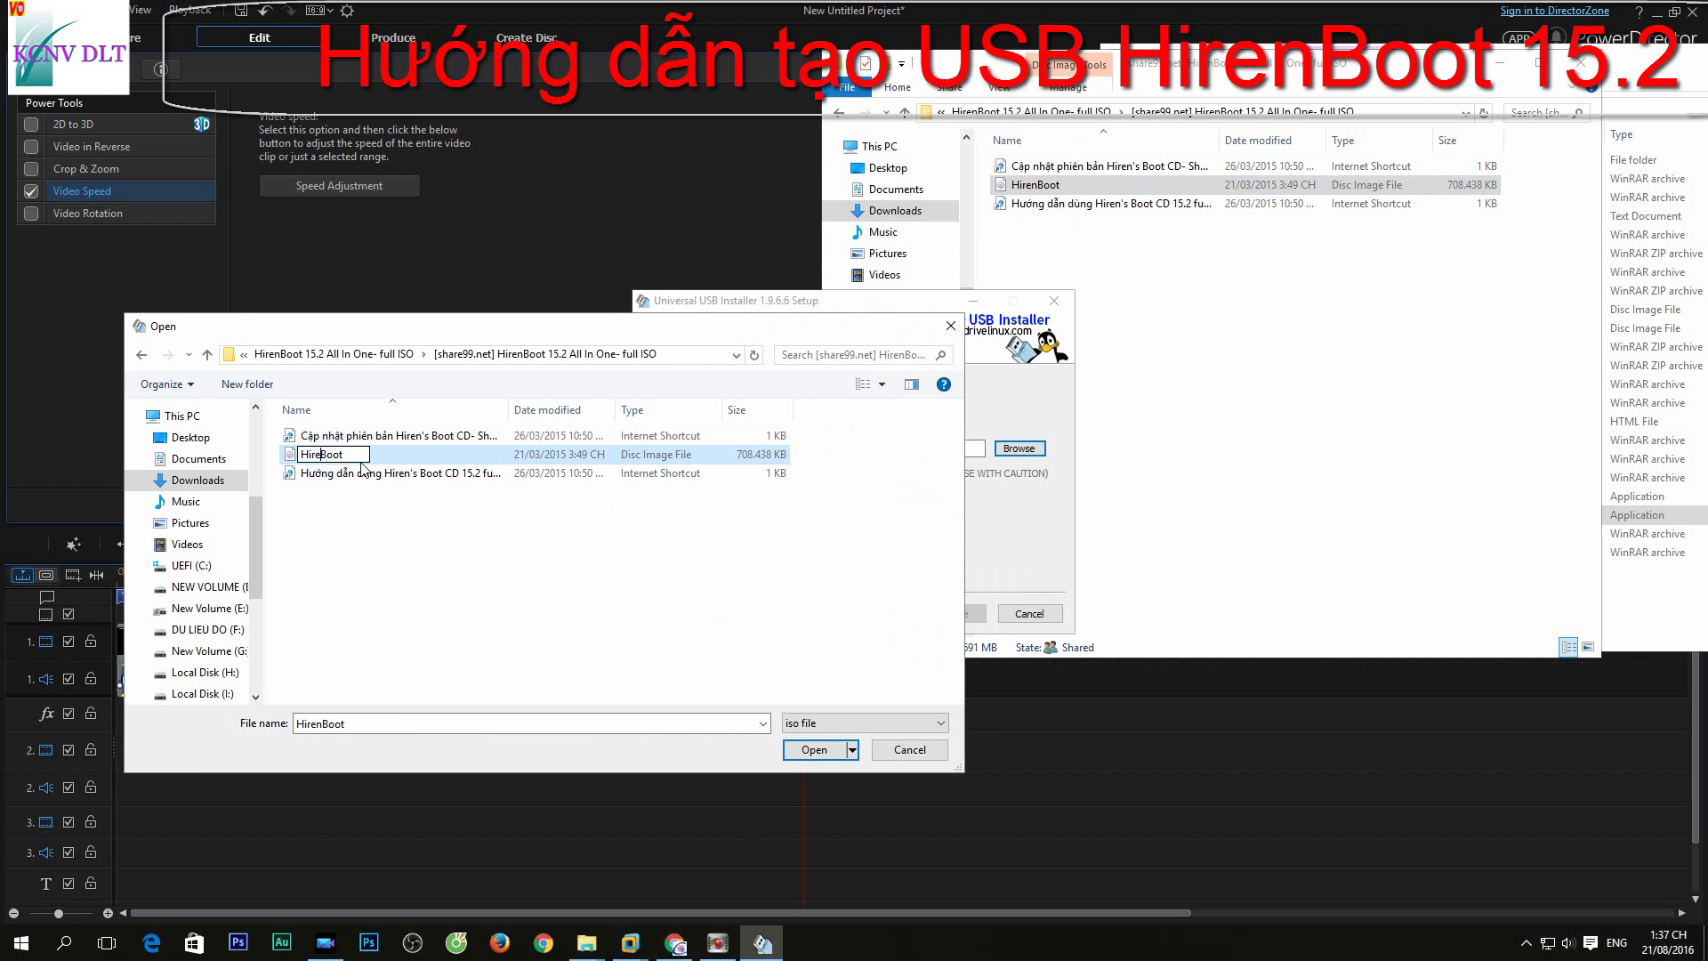
{"action": "key", "text": "Return"}
Step: Dismiss the file-creation prompt, then mount the HireBoot disc image and return to its folder
{"action": "left_click", "coordinate": [970, 490]}
{"action": "left_click", "coordinate": [1378, 432]}
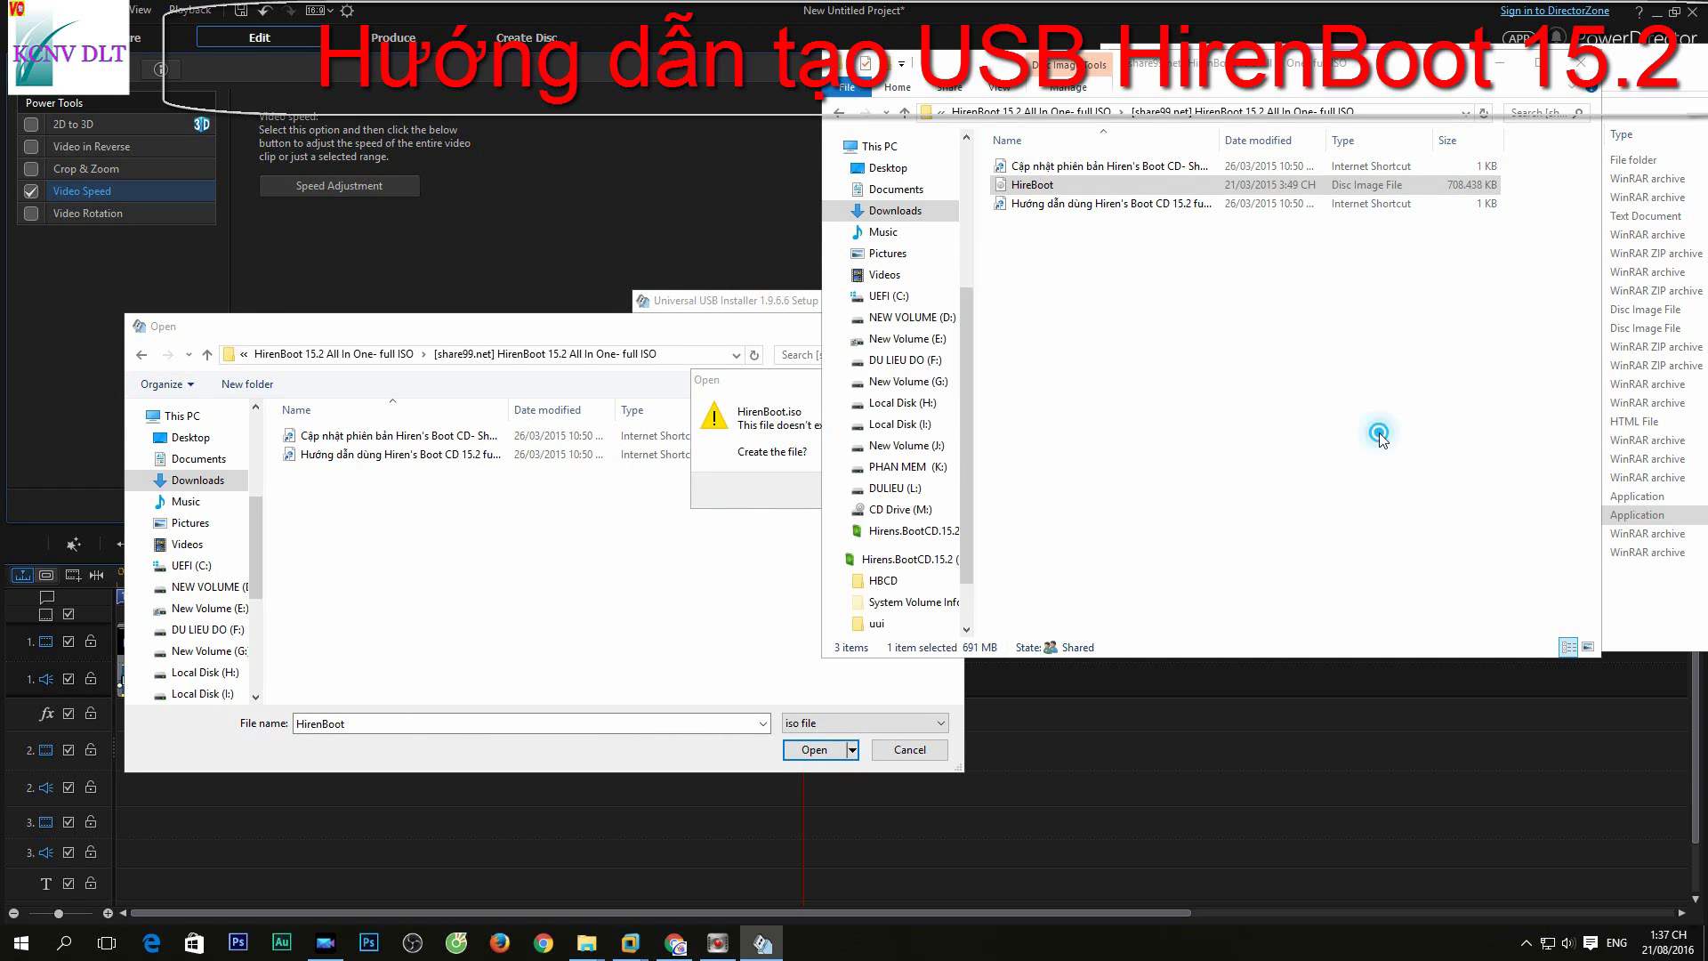
{"action": "left_click", "coordinate": [965, 490]}
{"action": "double_click", "coordinate": [1037, 187]}
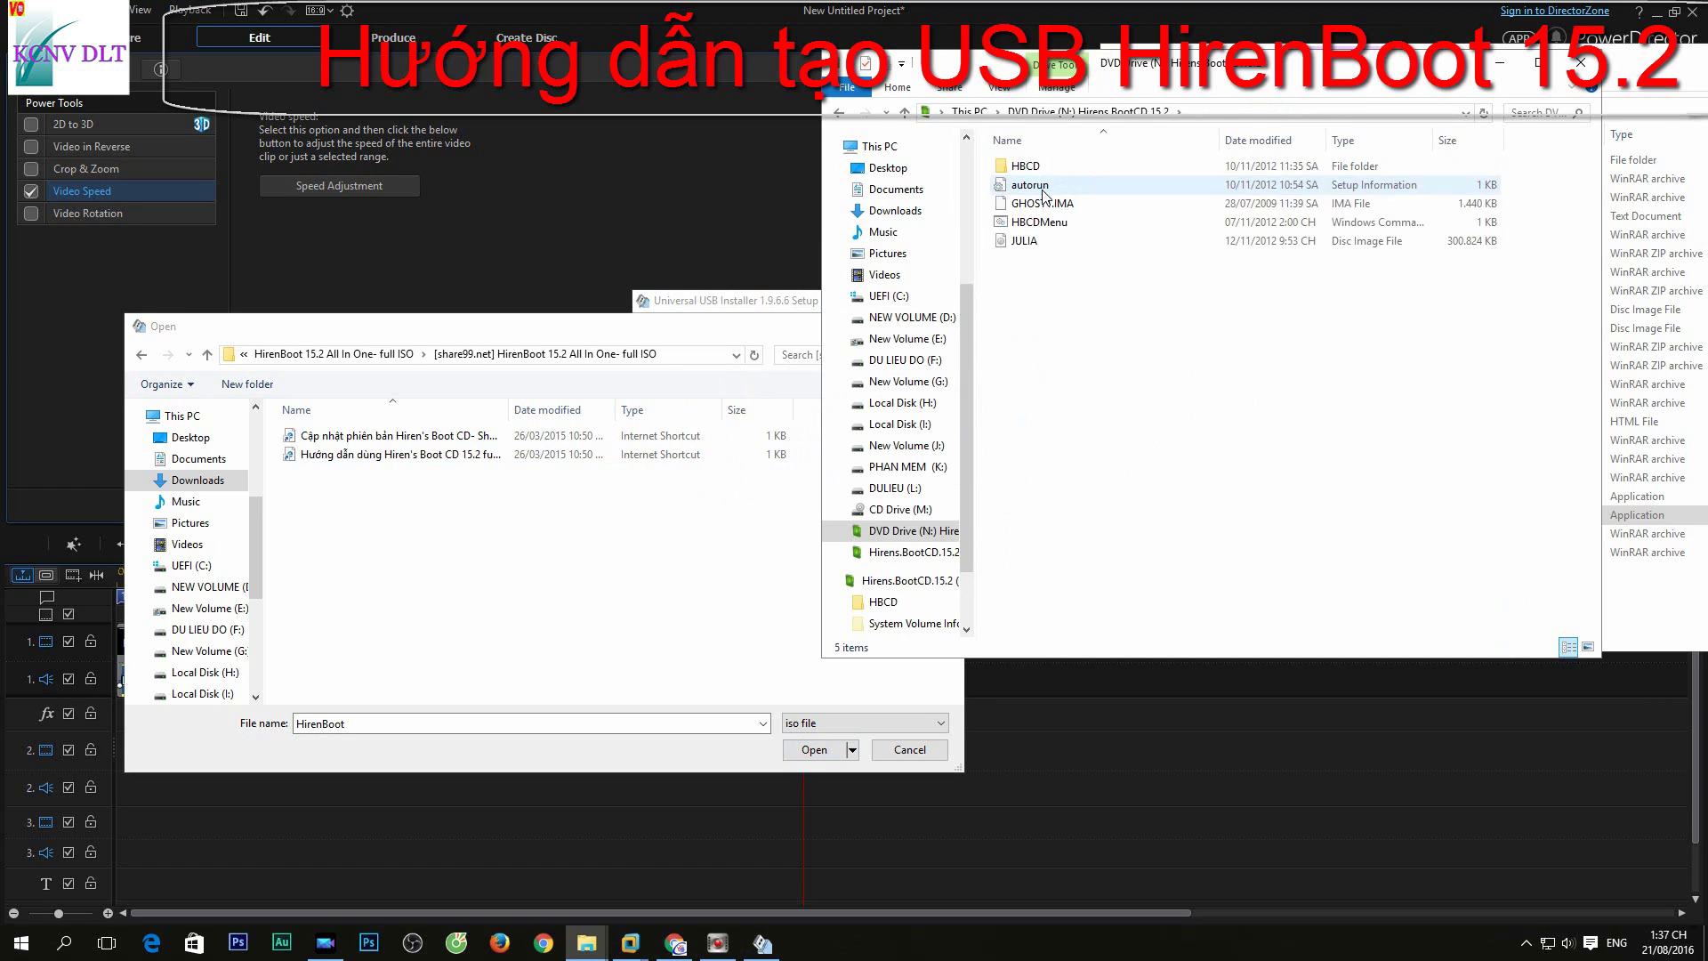
{"action": "key", "text": "alt+Left"}
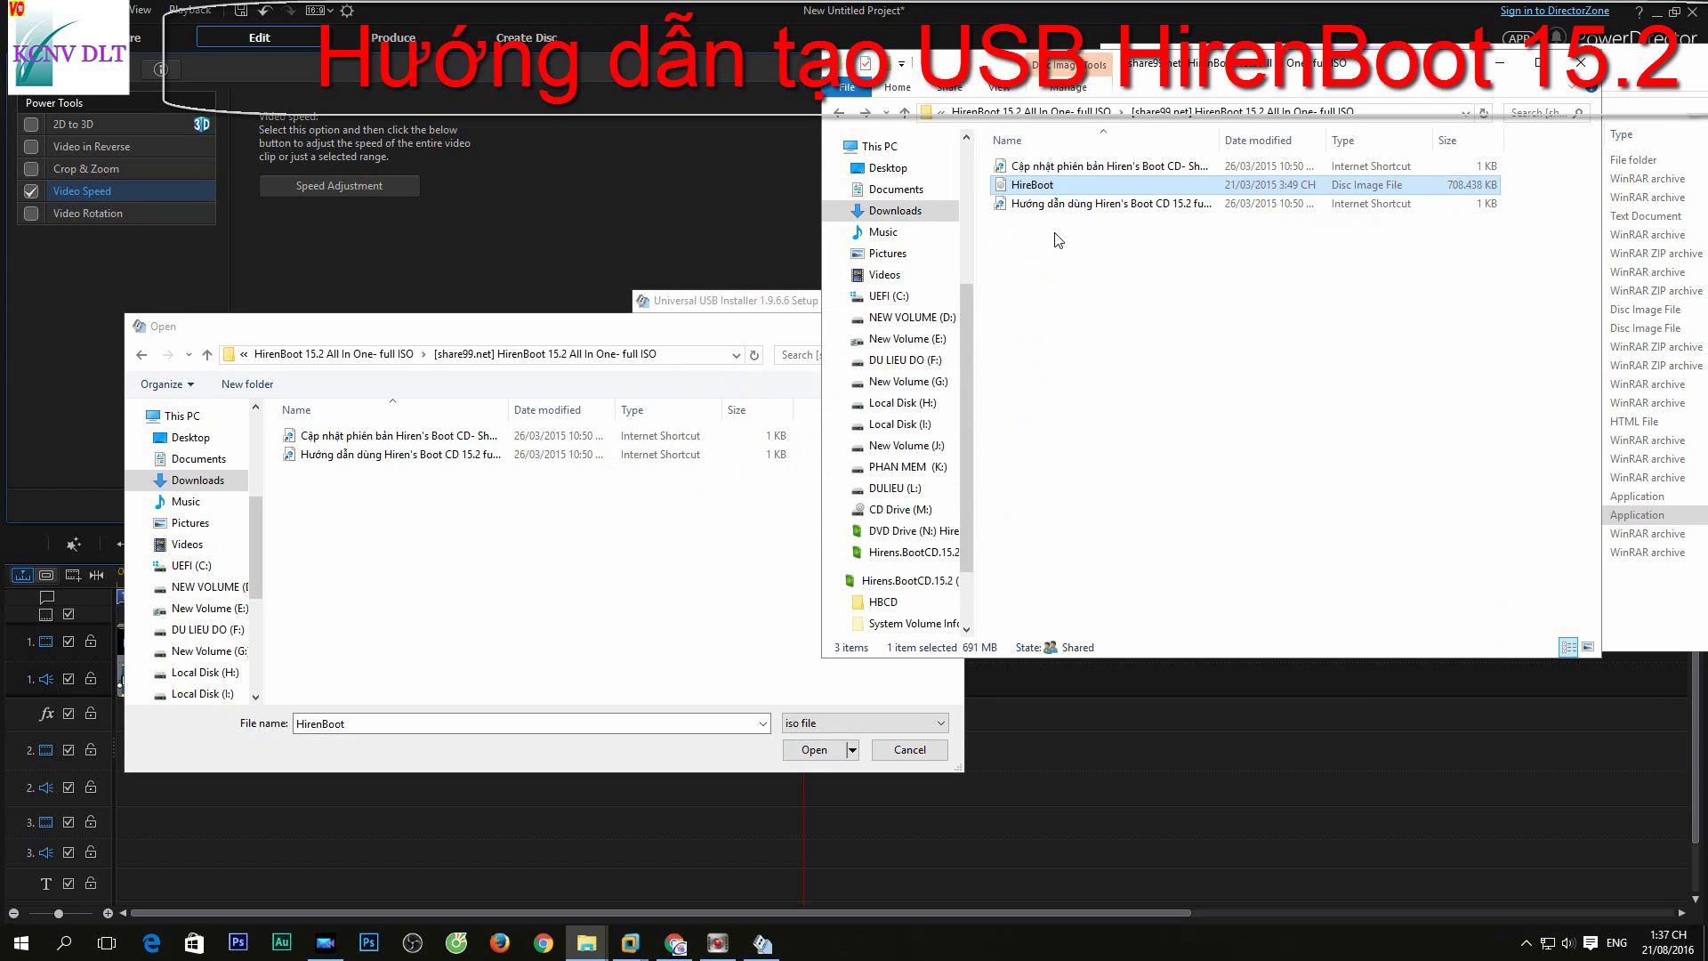
Step: Try to rename the HireBoot disc image to HirenBoot 15.2, and cancel the attempt
{"action": "left_click", "coordinate": [1042, 187]}
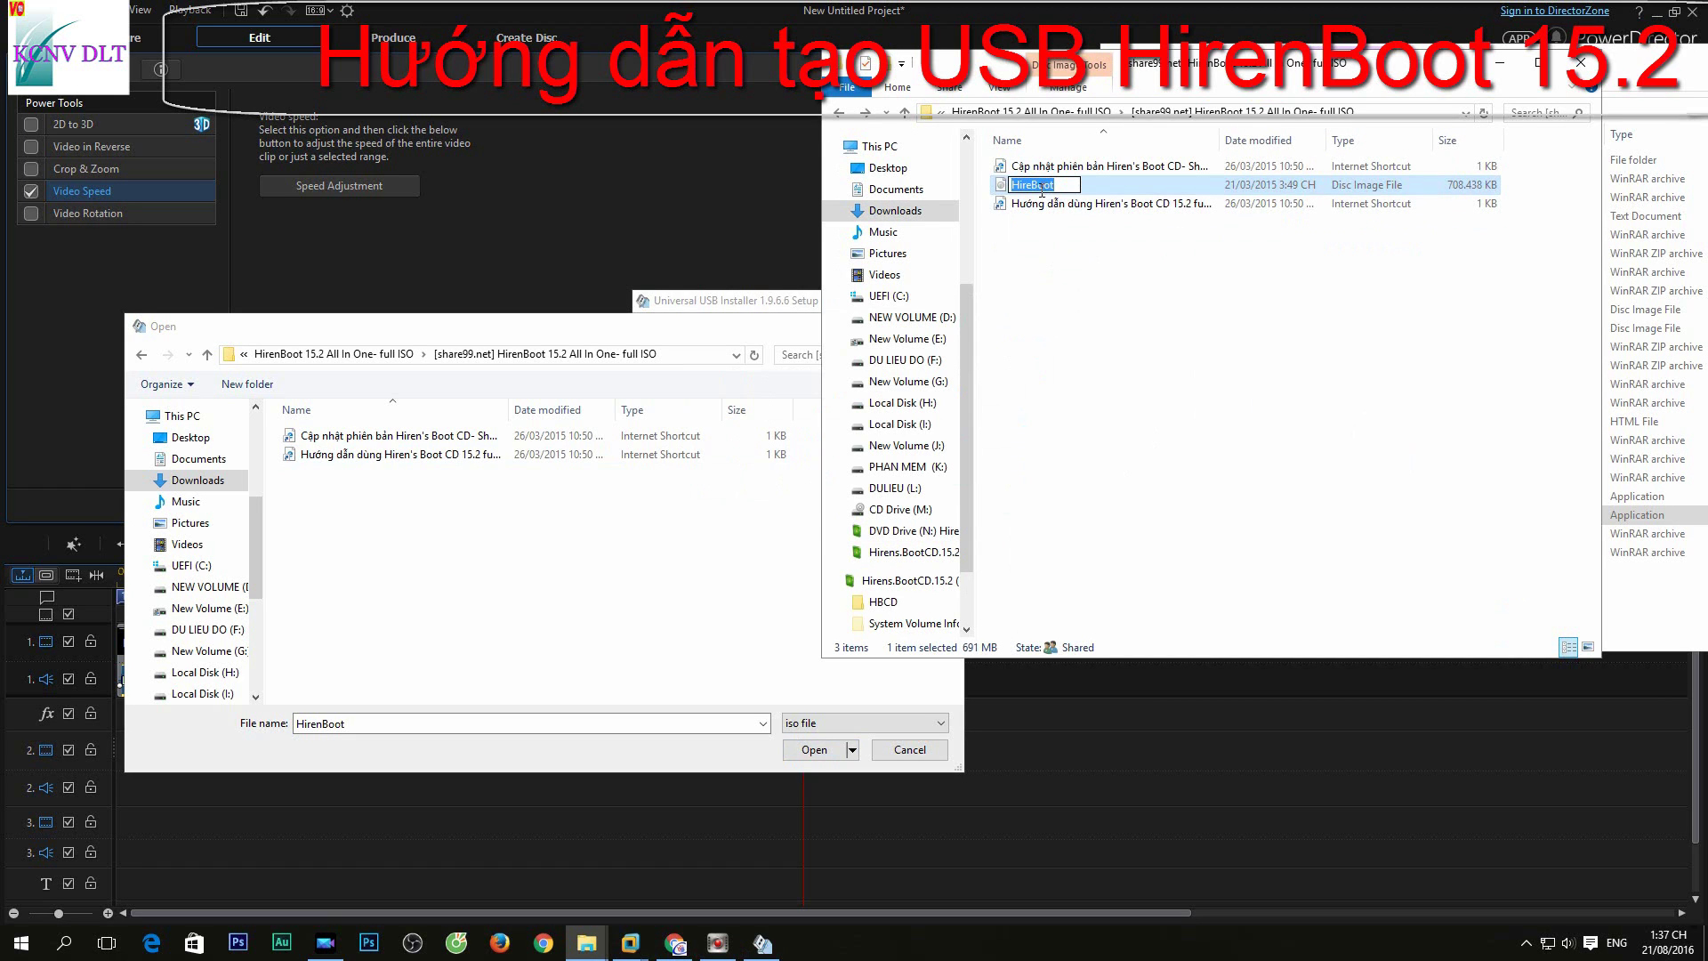
{"action": "key", "text": "ctrl+v"}
{"action": "key", "text": "Return"}
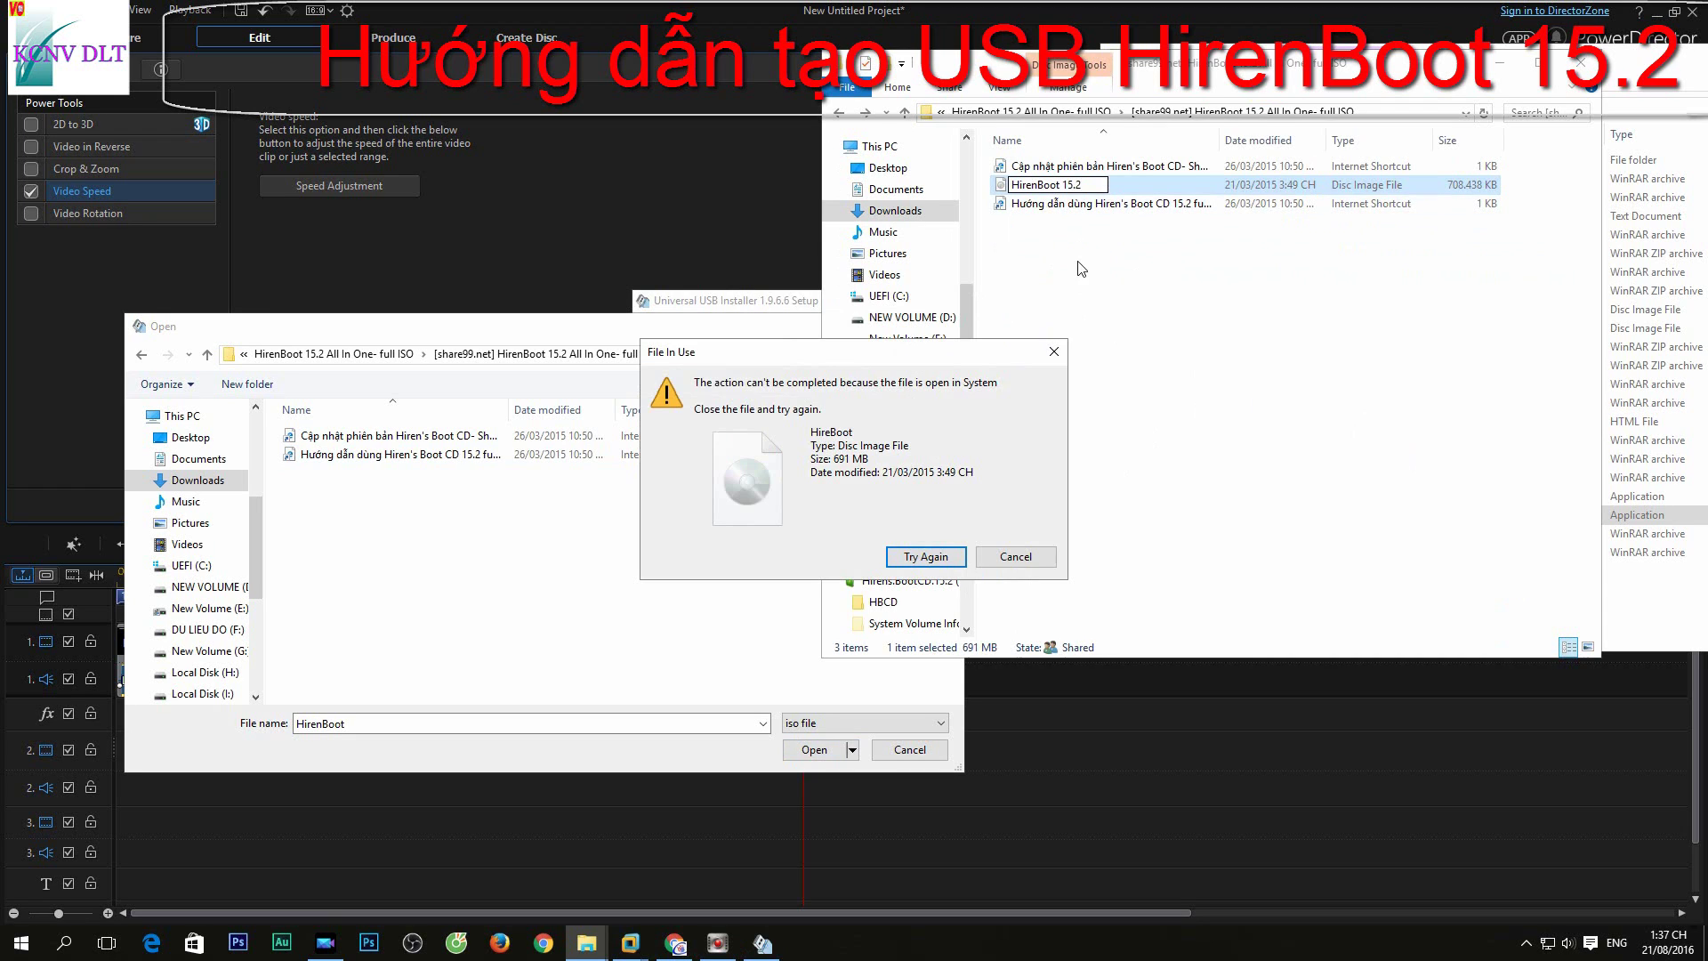
{"action": "left_click_drag", "start_coordinate": [772, 359], "coordinate": [465, 367]}
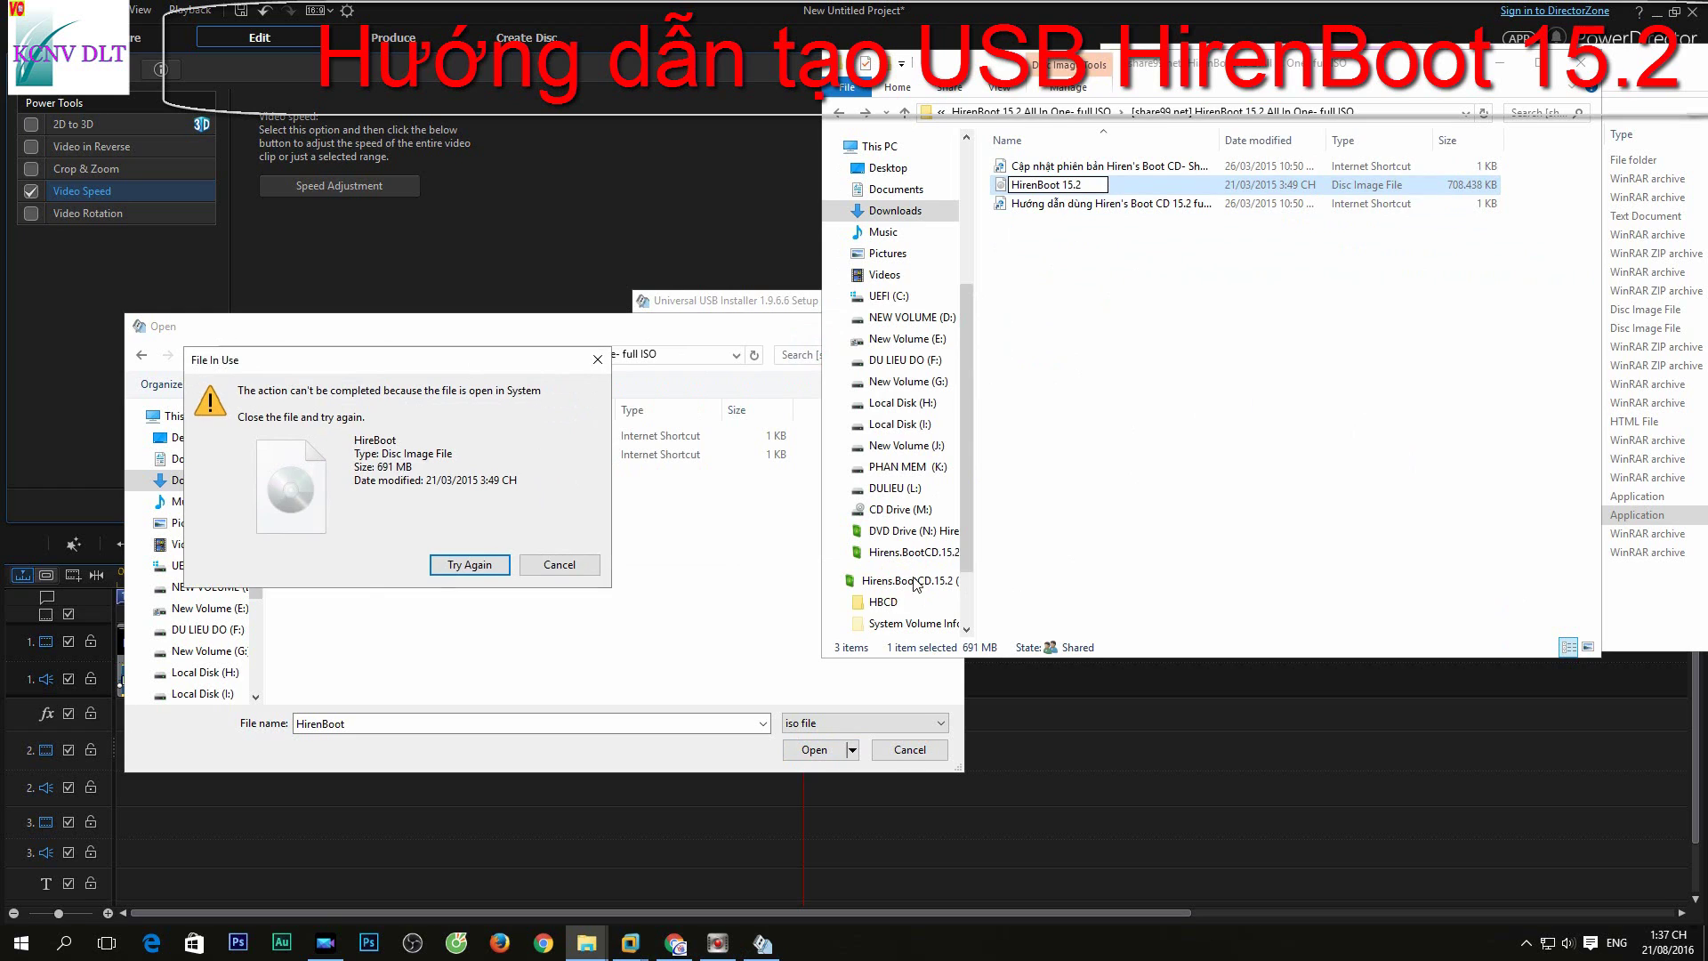
{"action": "left_click", "coordinate": [559, 564]}
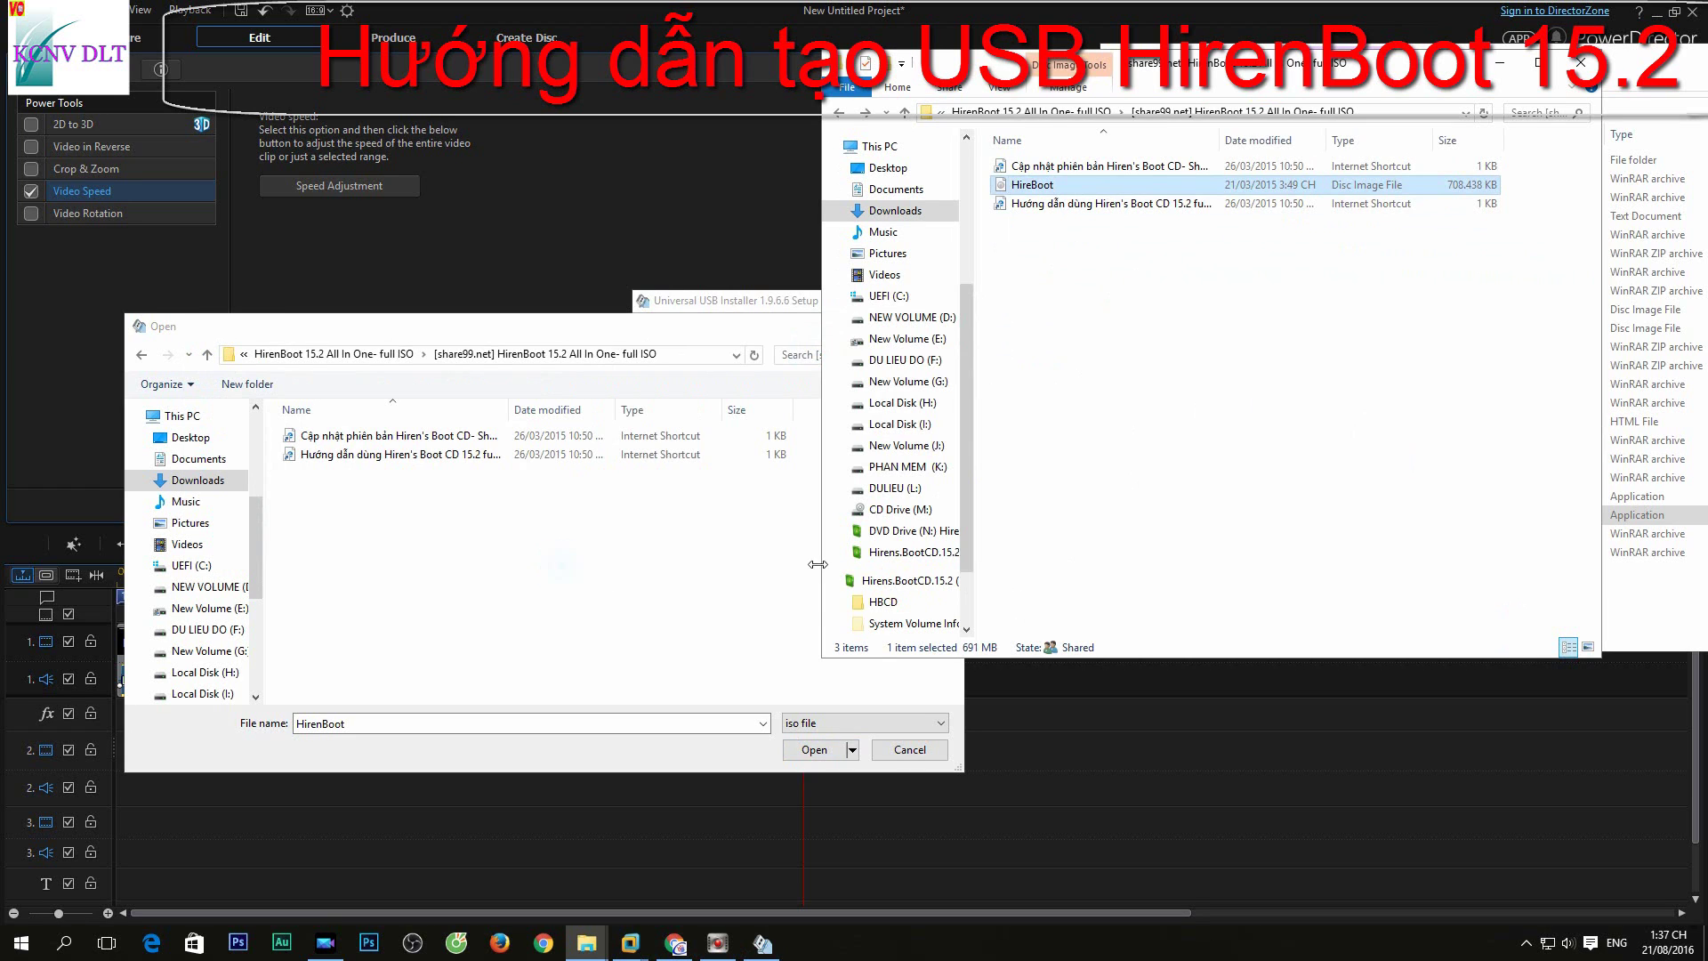
Step: Eject the Hirens.BootCD.15.2 (R:) drive from the File Explorer navigation tree
{"action": "right_click", "coordinate": [889, 578]}
{"action": "left_click", "coordinate": [889, 552]}
{"action": "right_click", "coordinate": [889, 553]}
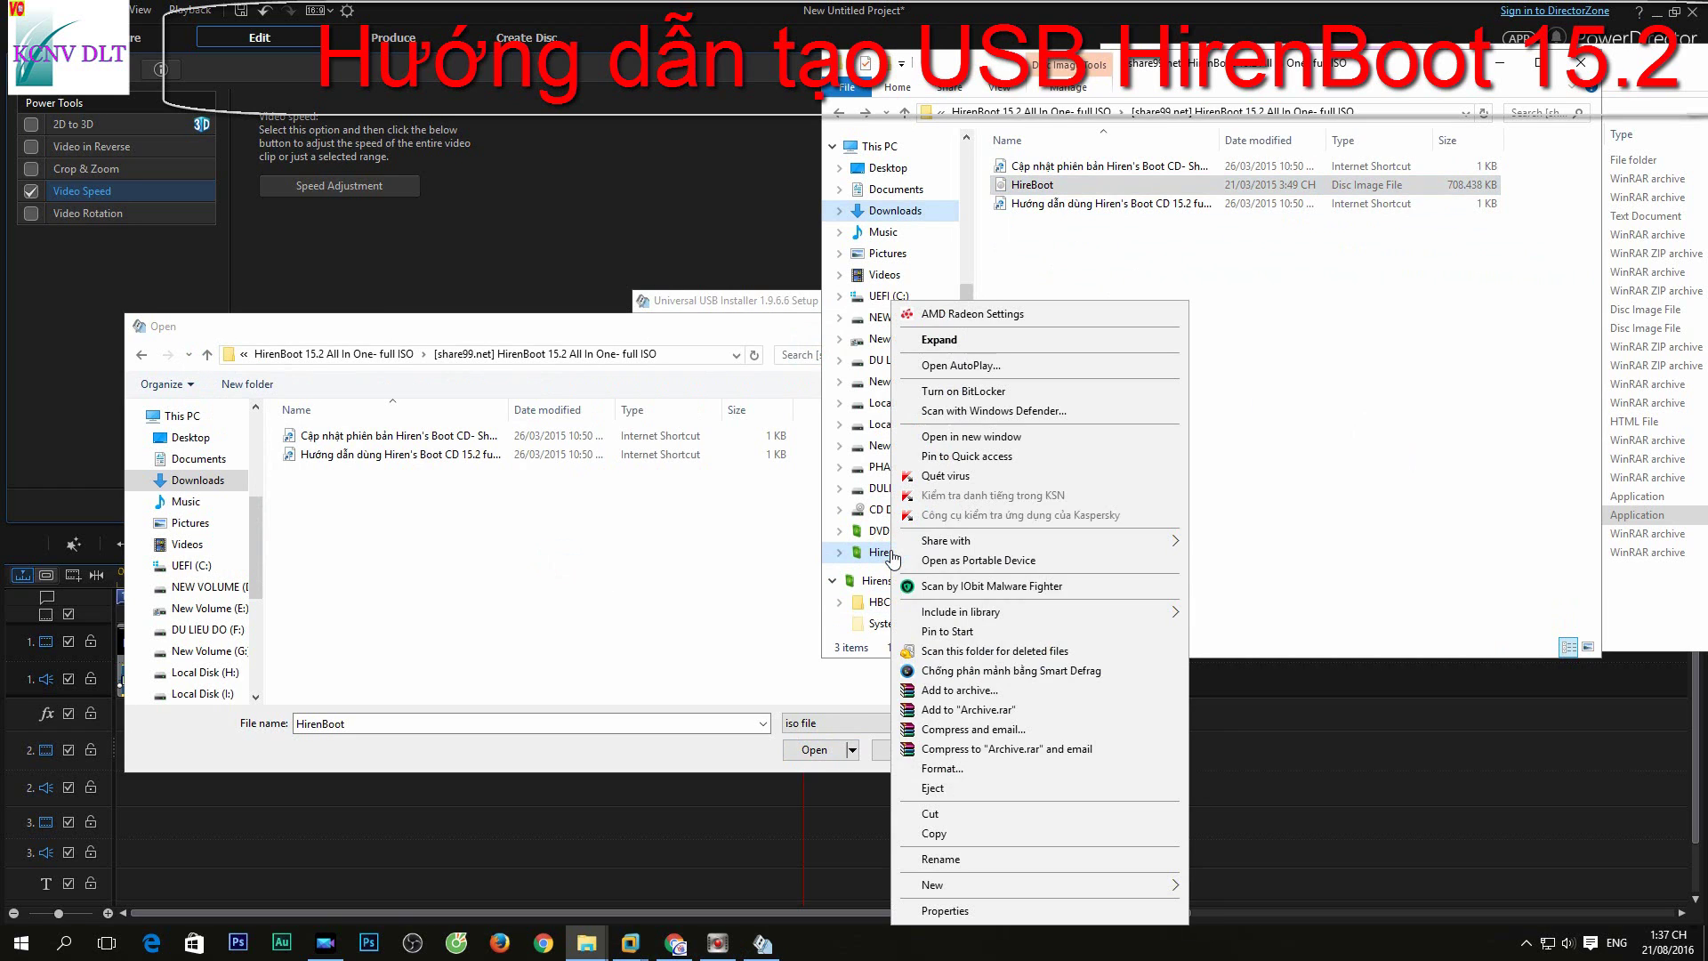
{"action": "left_click", "coordinate": [931, 788]}
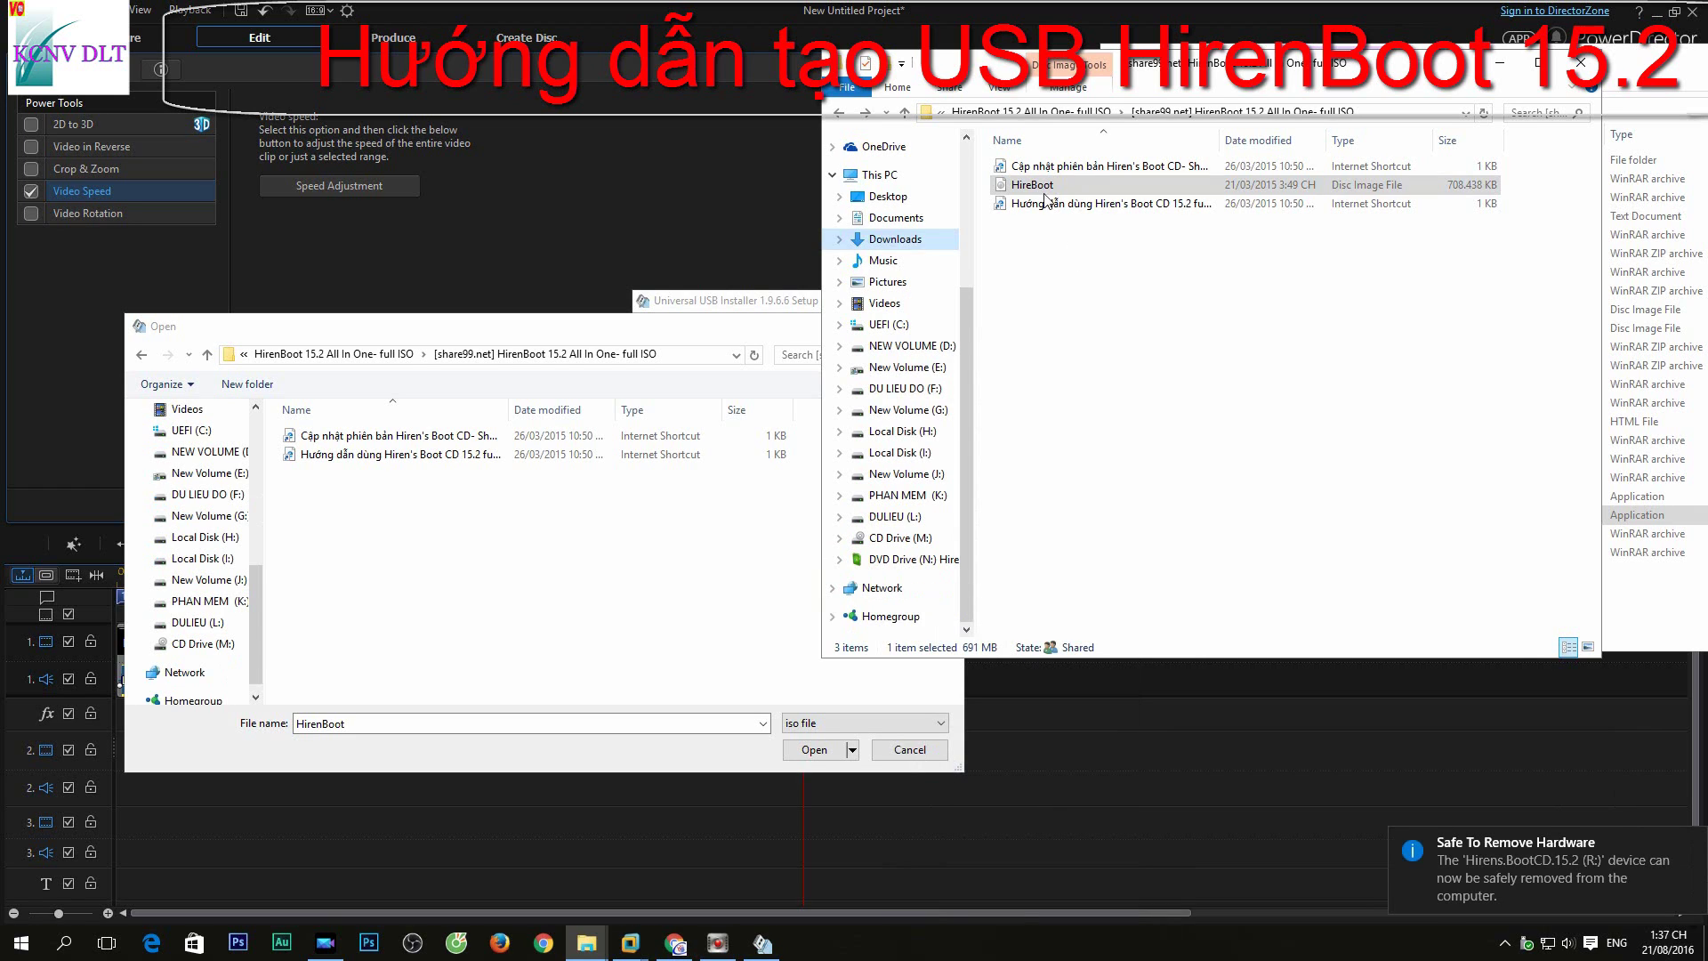
Step: Try again to rename the HireBoot disc image to HirenBoot 15.2 and retry the operation
{"action": "left_click", "coordinate": [1042, 191]}
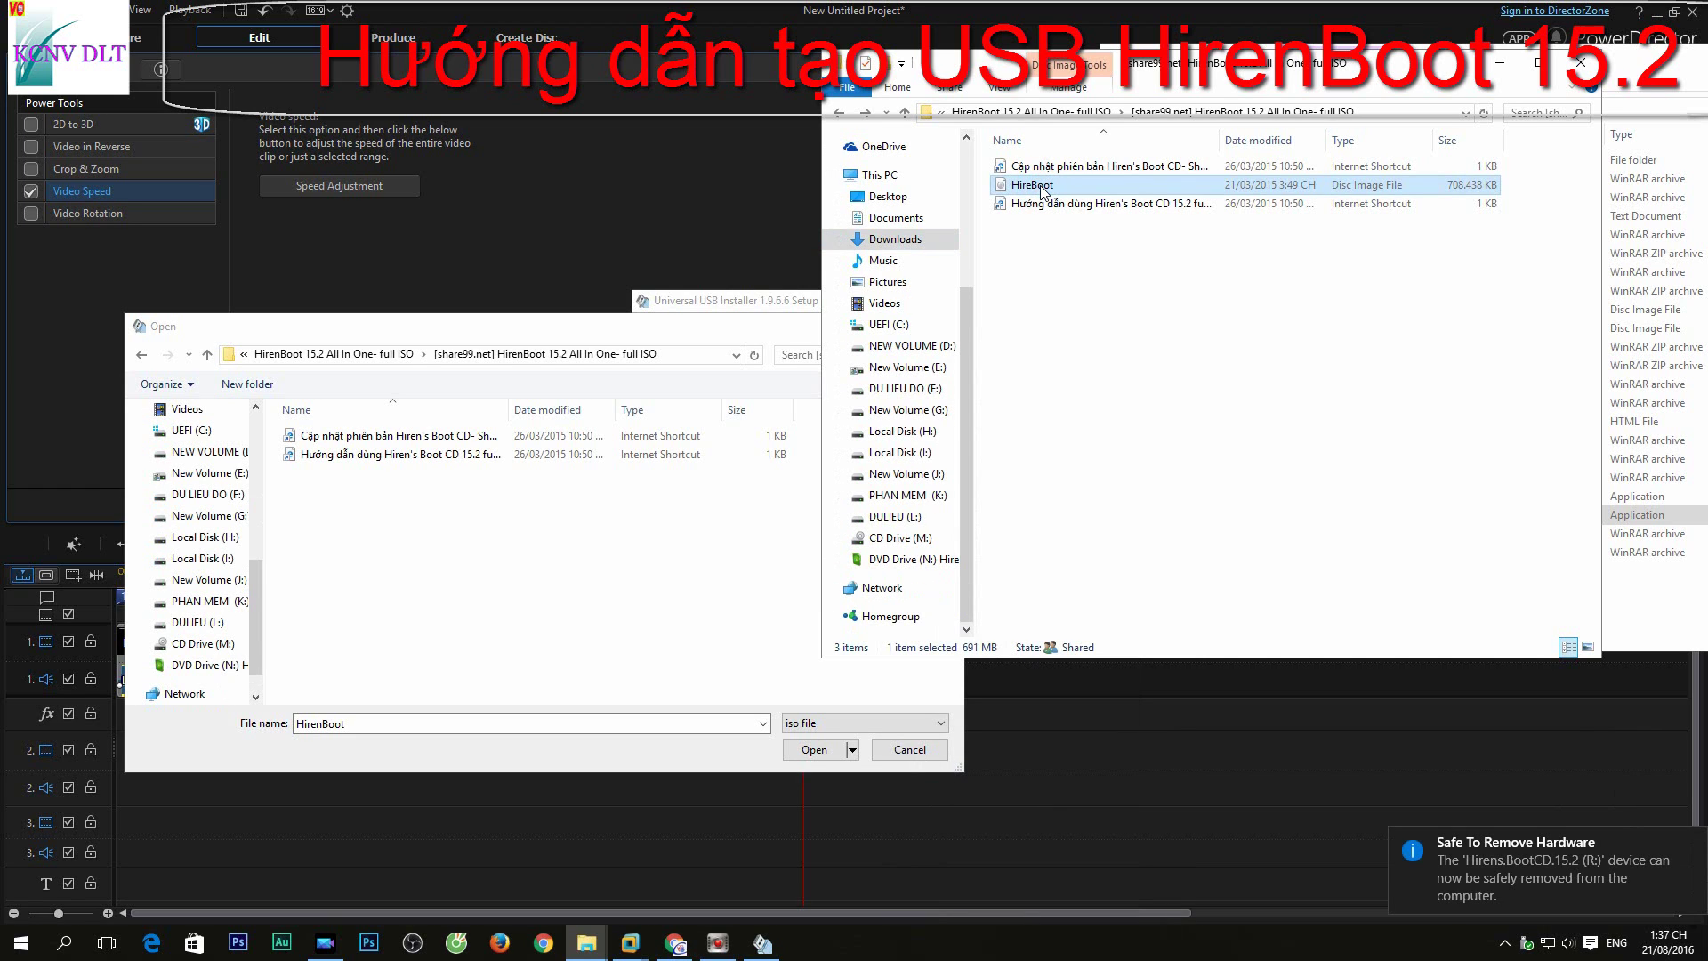
{"action": "left_click", "coordinate": [1042, 192]}
{"action": "type", "text": "HirenBoot 15.2"}
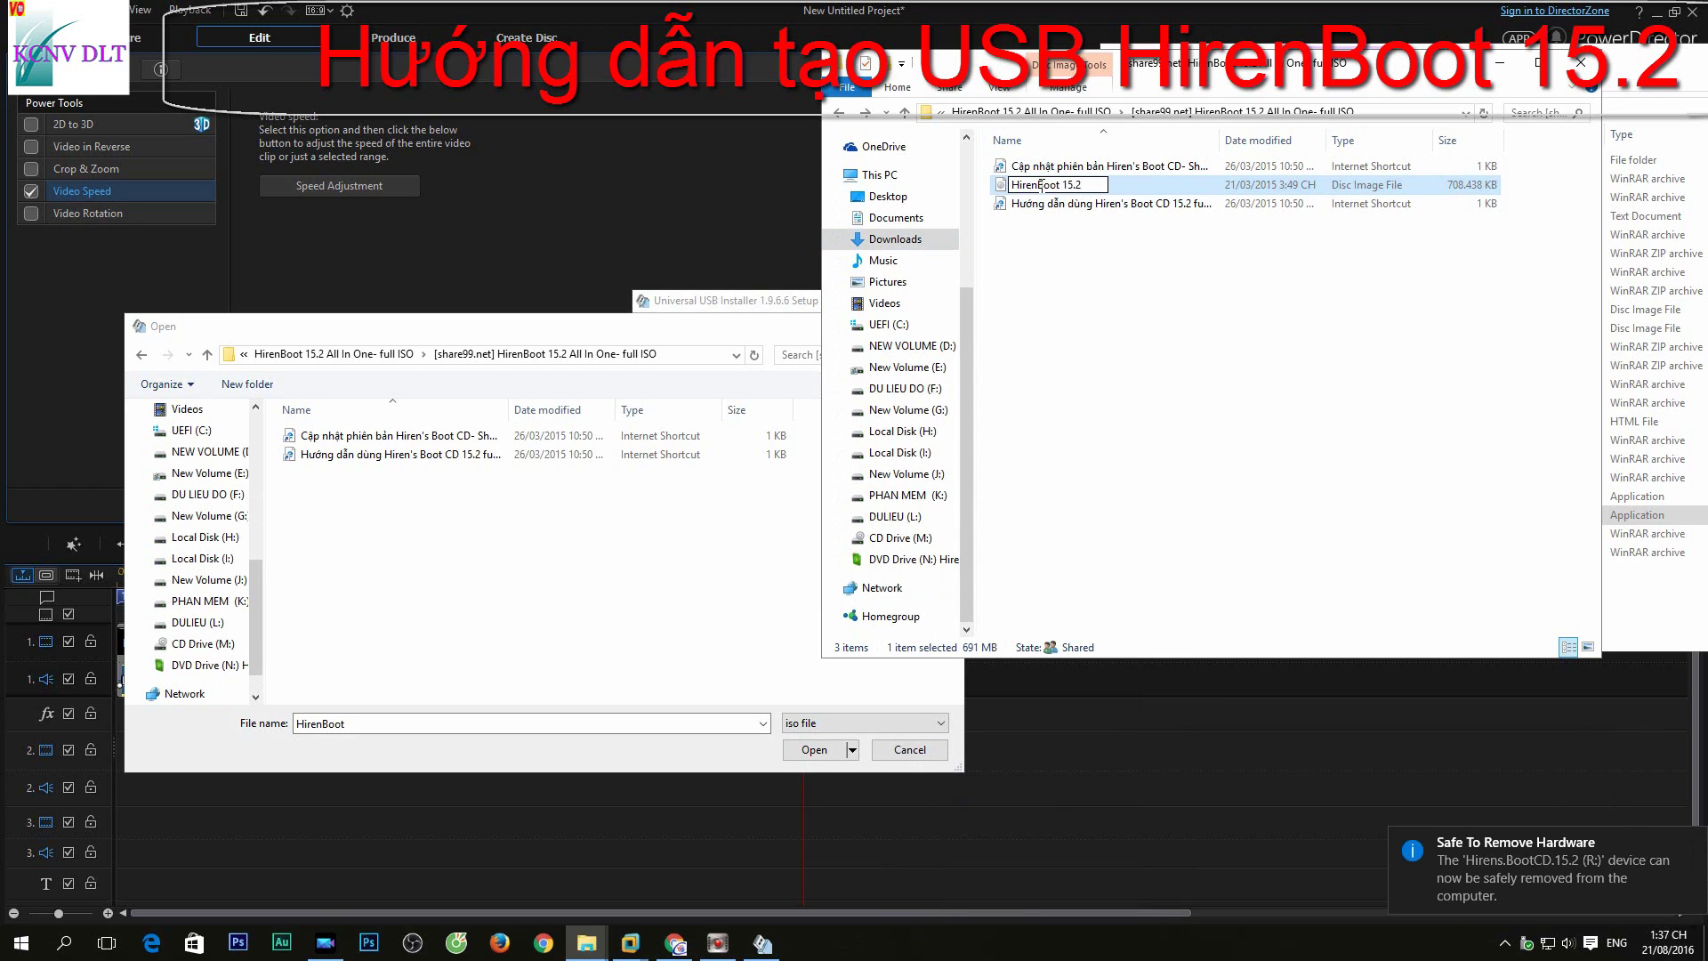
{"action": "key", "text": "Return"}
{"action": "left_click", "coordinate": [911, 563]}
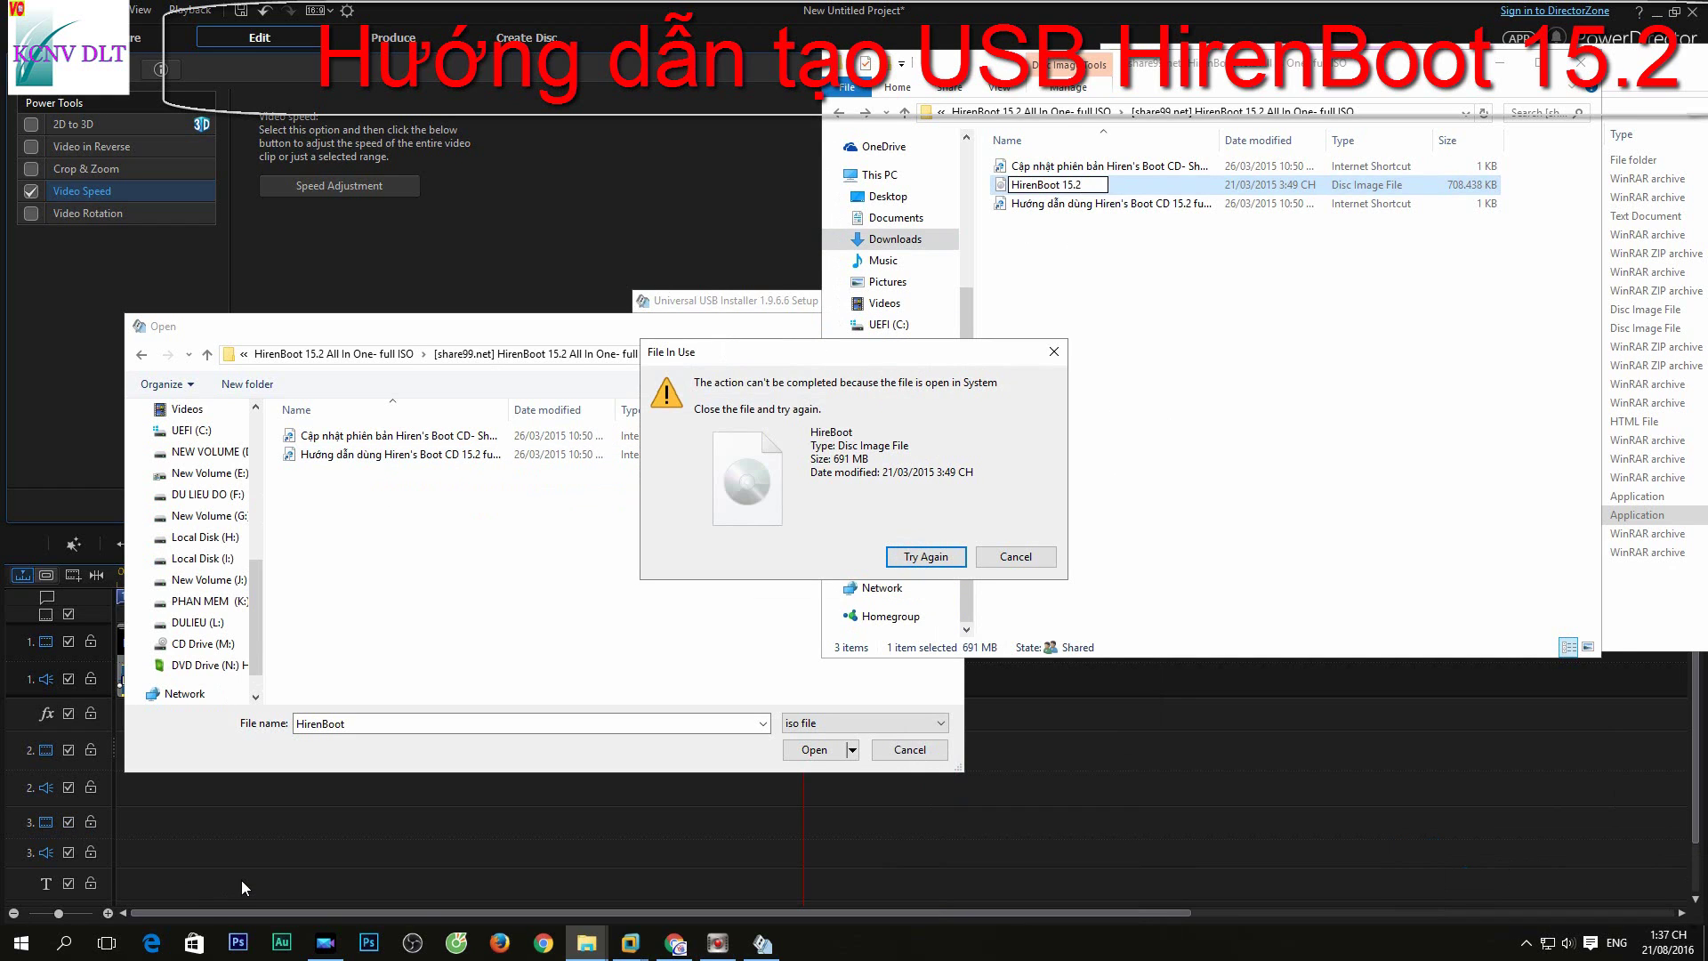
Step: Eject the mounted Hirens.BootCD.15.2 (N:) DVD drive from This PC, then retry renaming the disc image to HirenBoot 15.2
{"action": "key", "text": "super+e"}
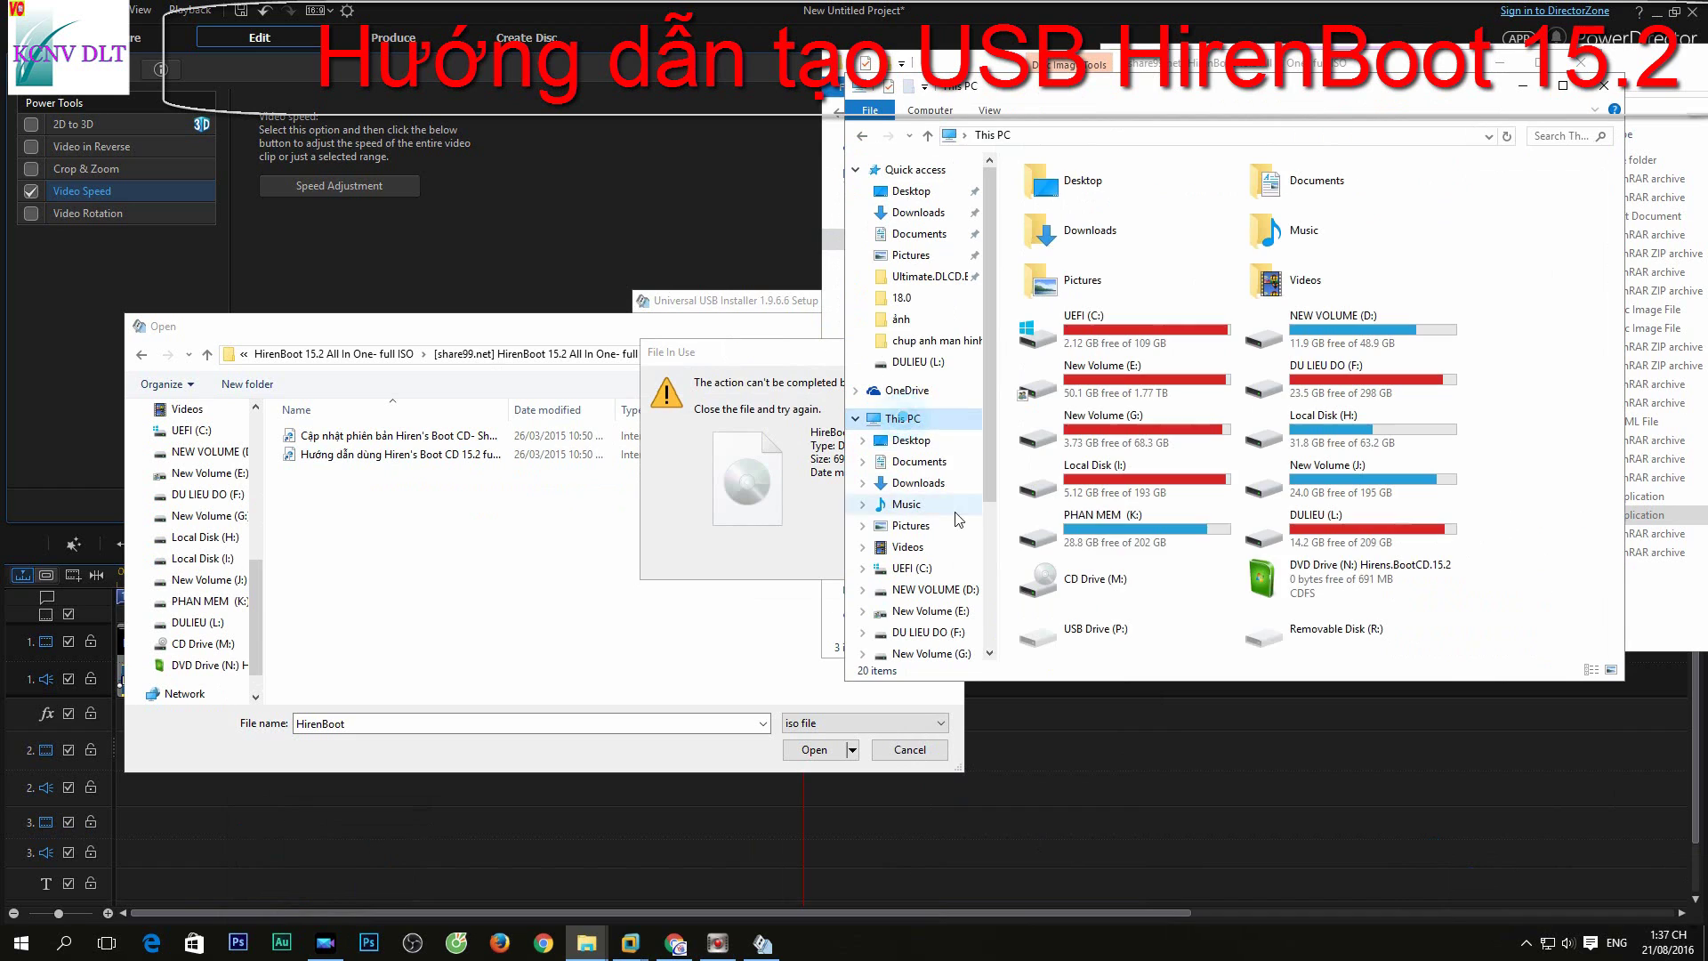
{"action": "right_click", "coordinate": [1295, 578]}
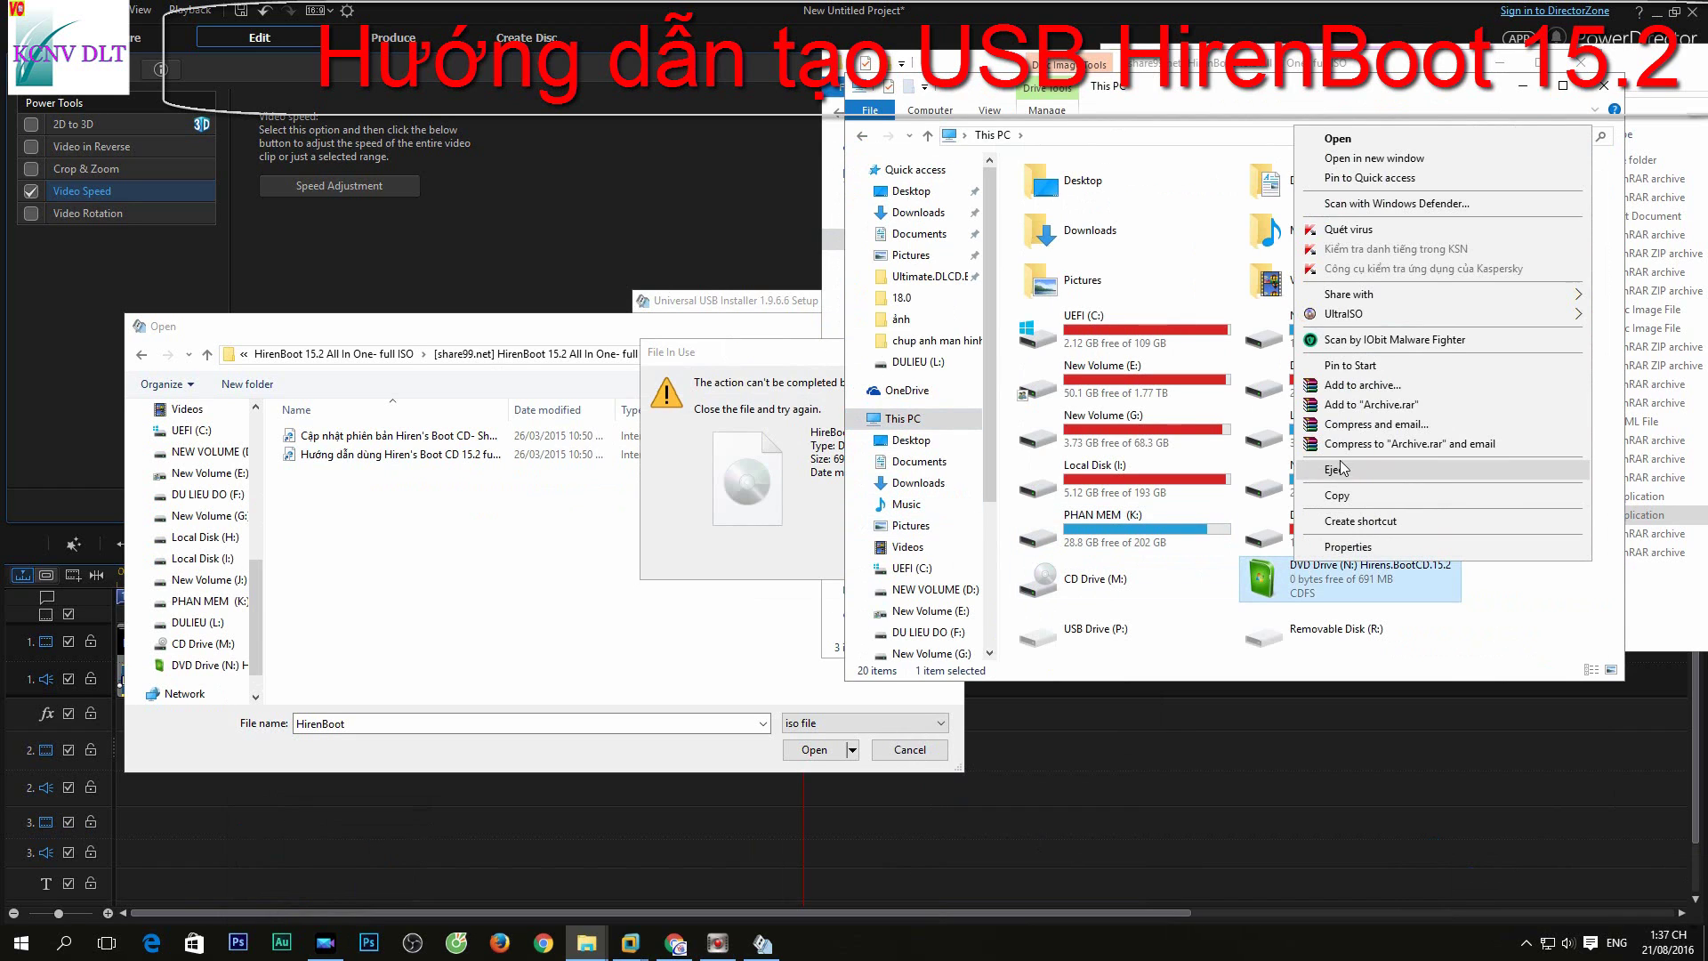
{"action": "left_click", "coordinate": [1341, 469]}
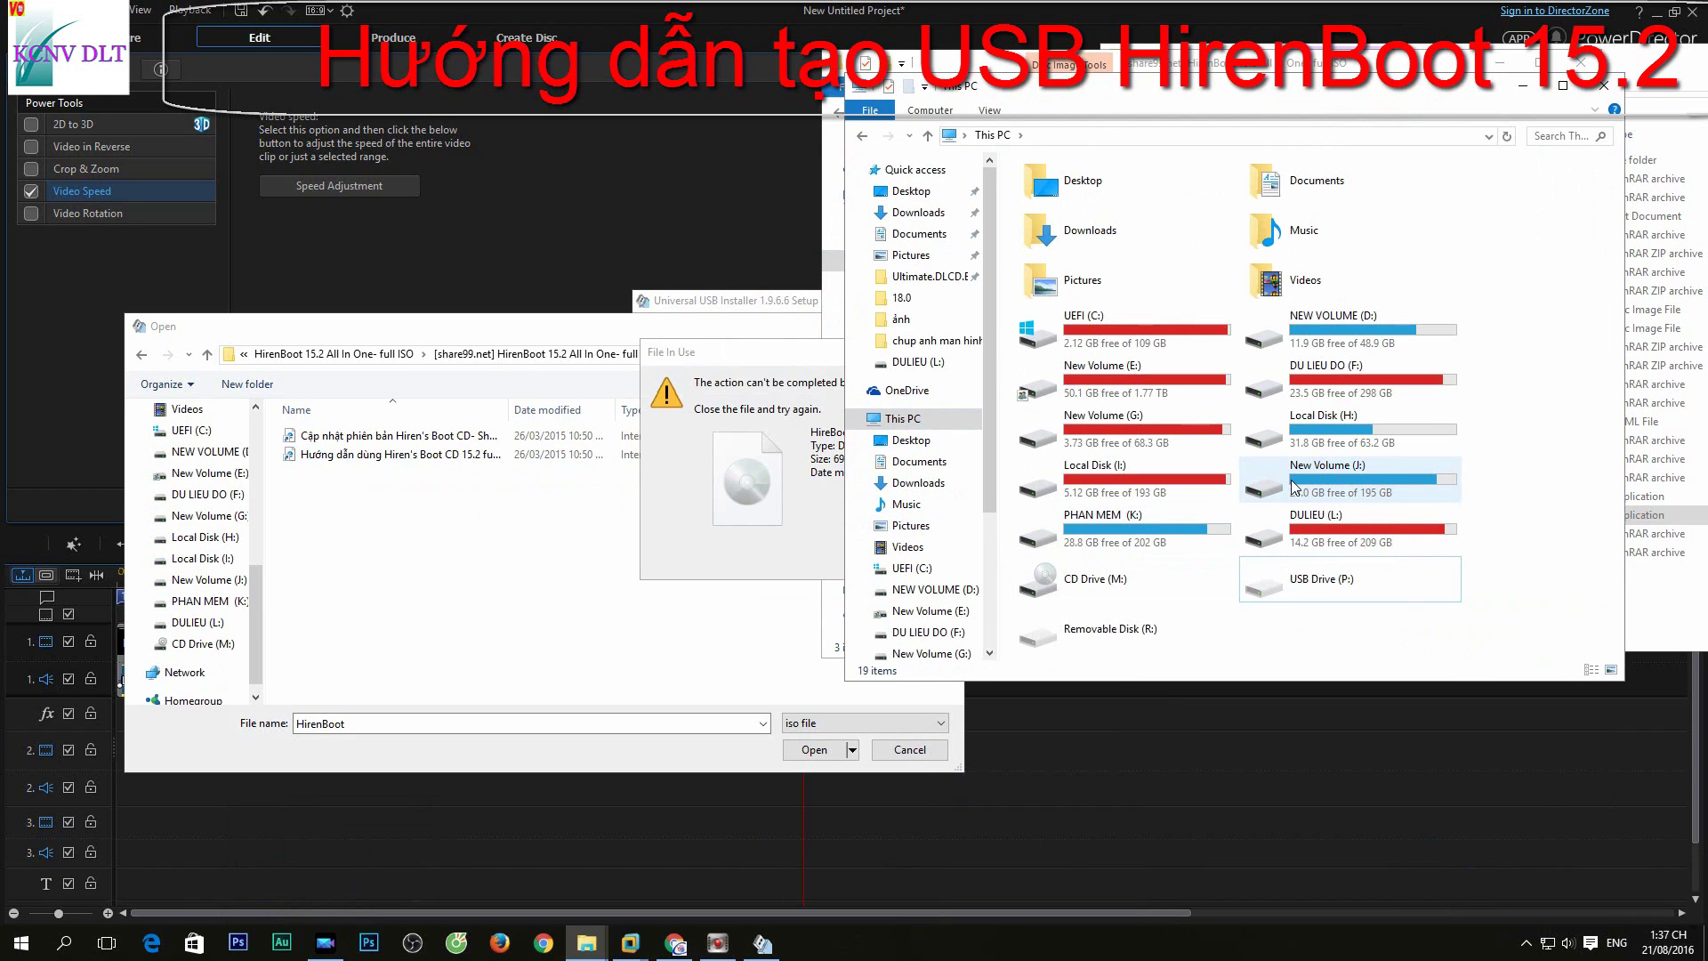
{"action": "left_click_drag", "start_coordinate": [1363, 96], "coordinate": [841, 602]}
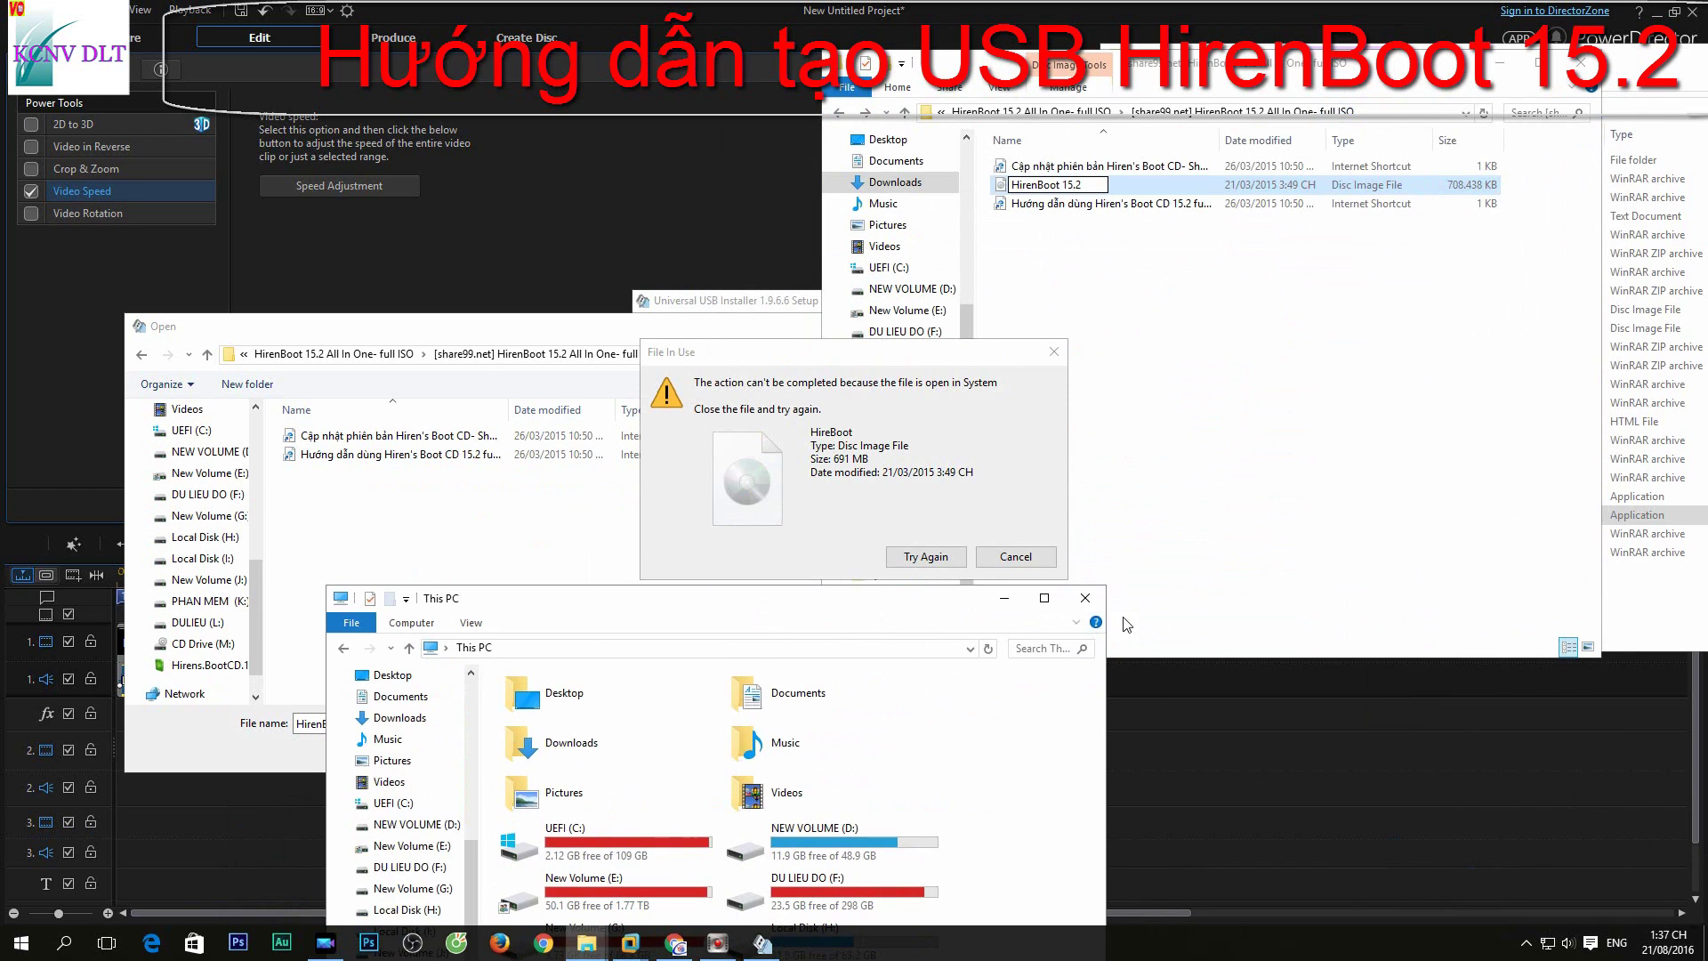
{"action": "left_click", "coordinate": [1085, 598]}
{"action": "left_click", "coordinate": [928, 556]}
{"action": "key", "text": "Return"}
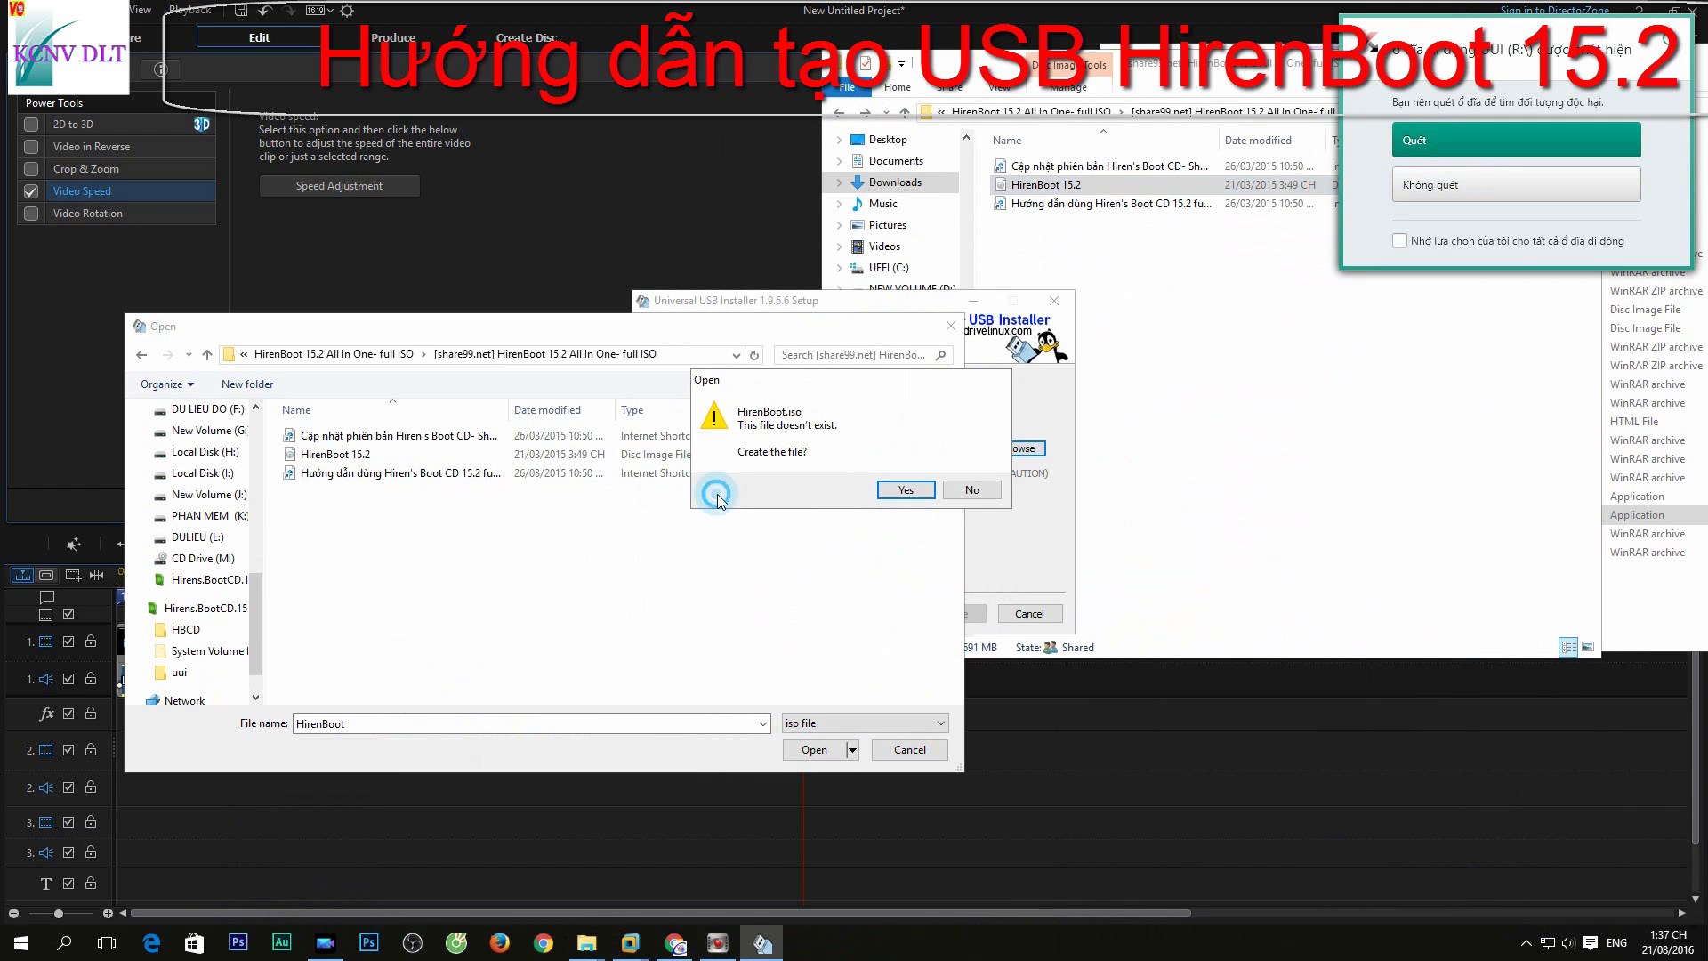
Step: Decline the file-creation and drive-scan prompts, then load the HirenBoot 15.2 disc image as the installer's source
{"action": "left_click", "coordinate": [987, 494]}
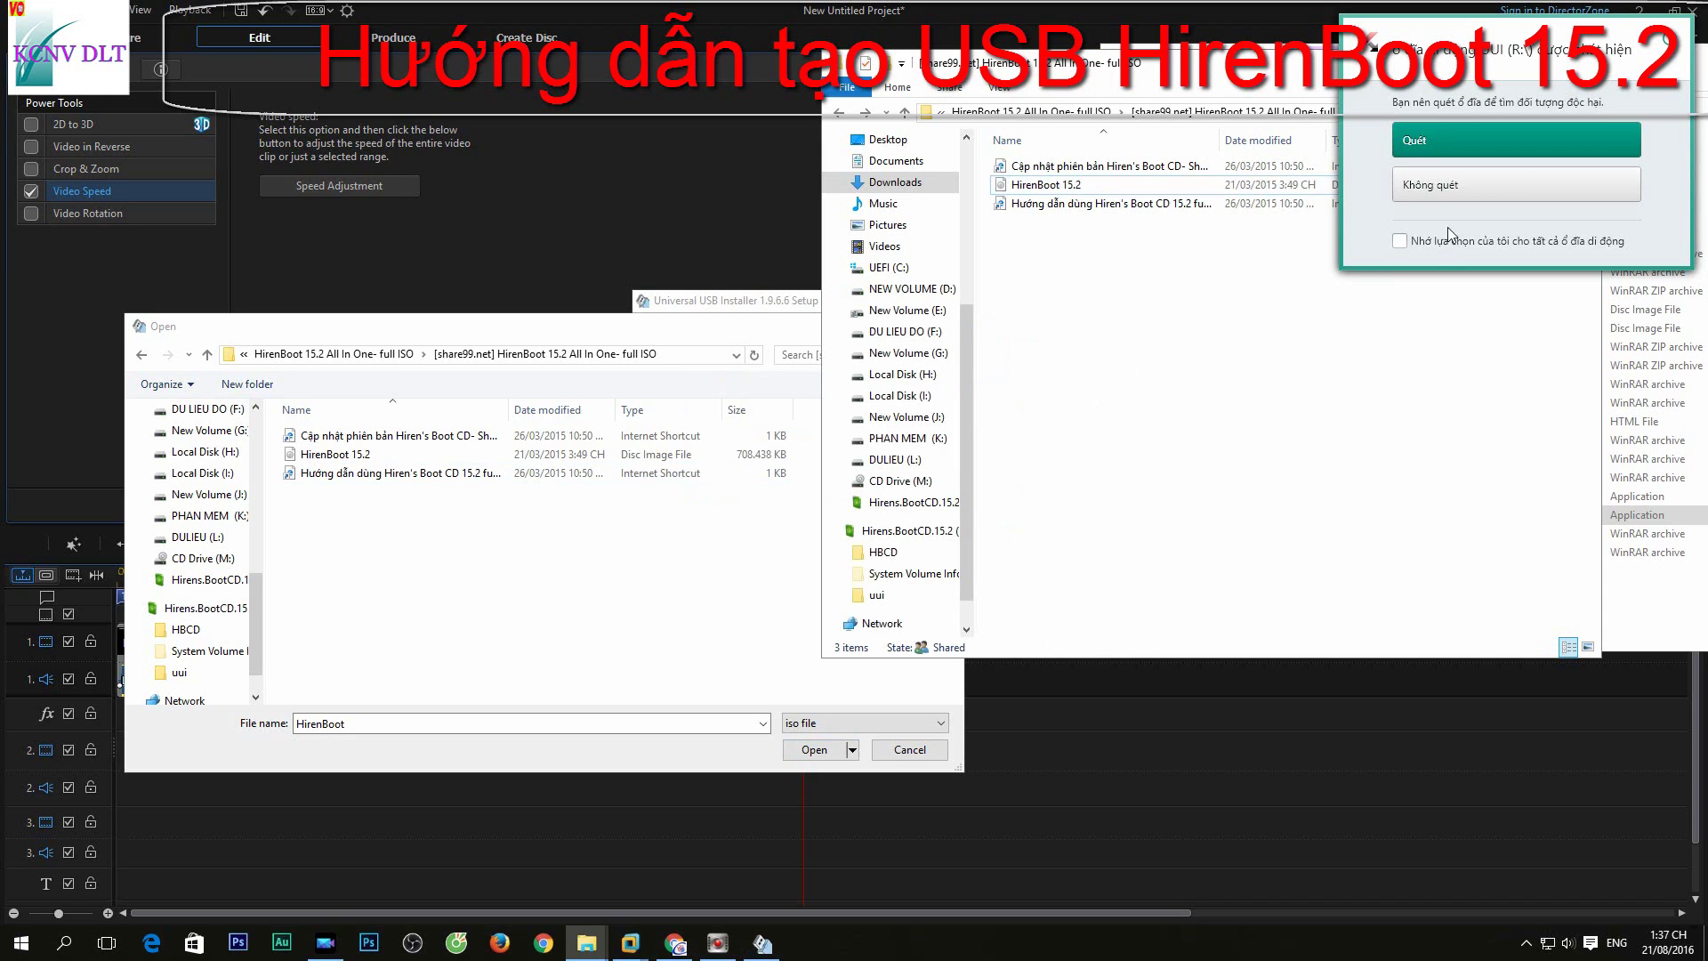
{"action": "left_click", "coordinate": [1450, 187]}
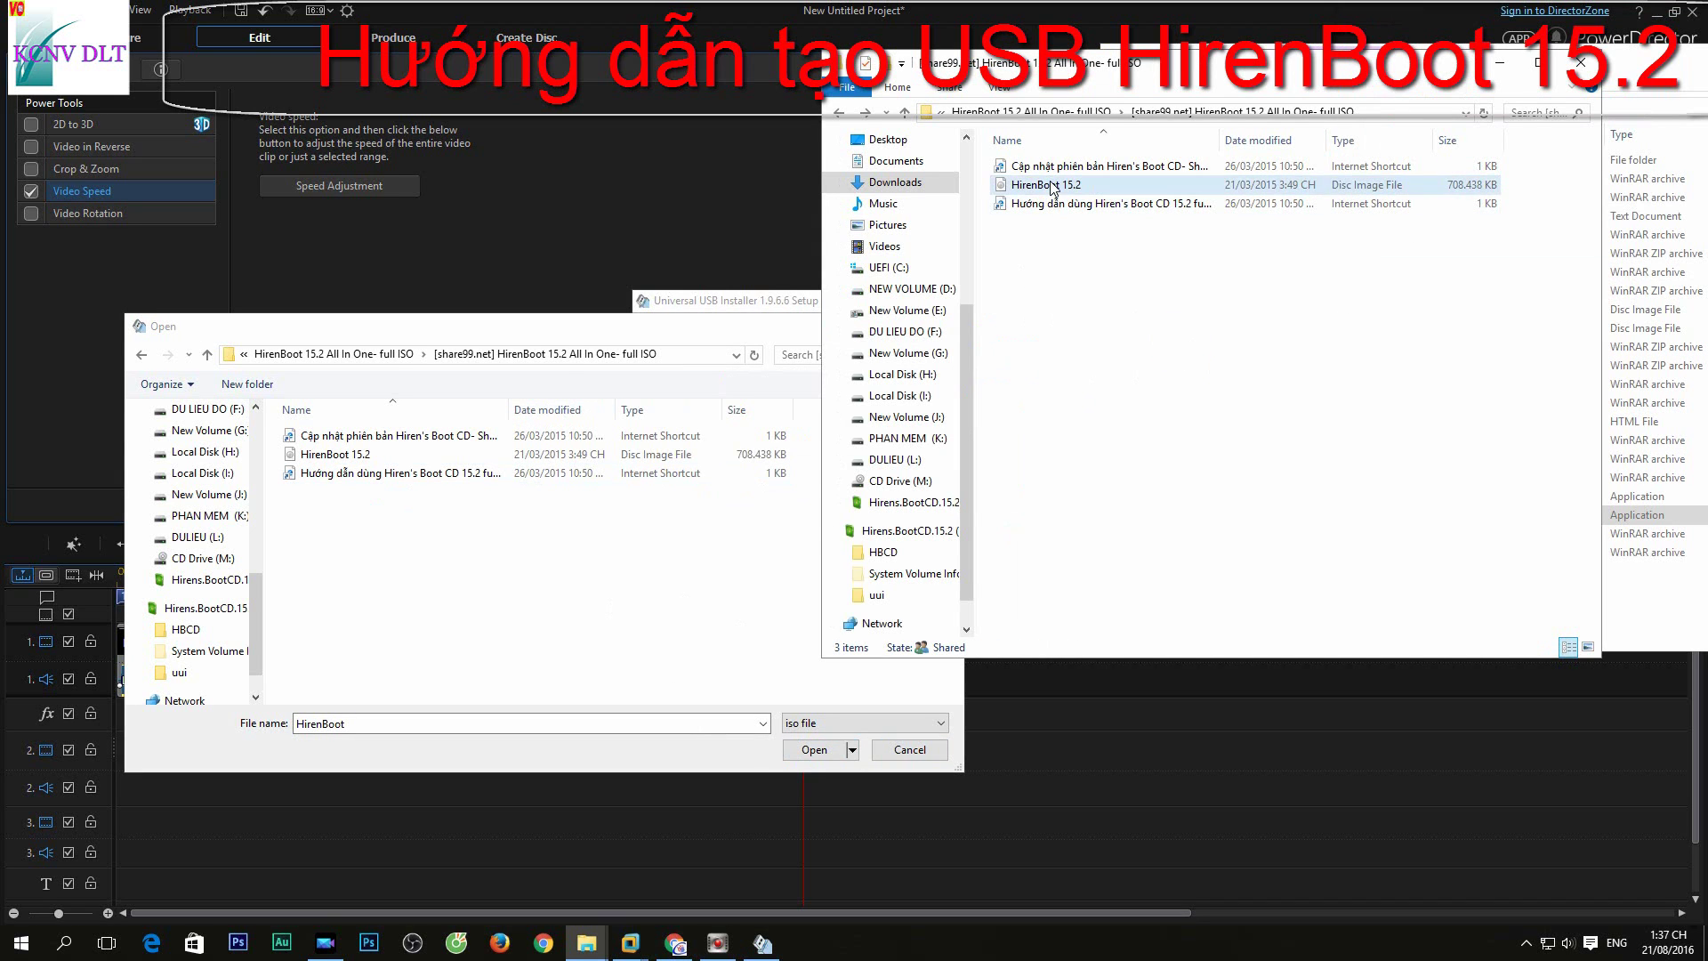
{"action": "double_click", "coordinate": [351, 453]}
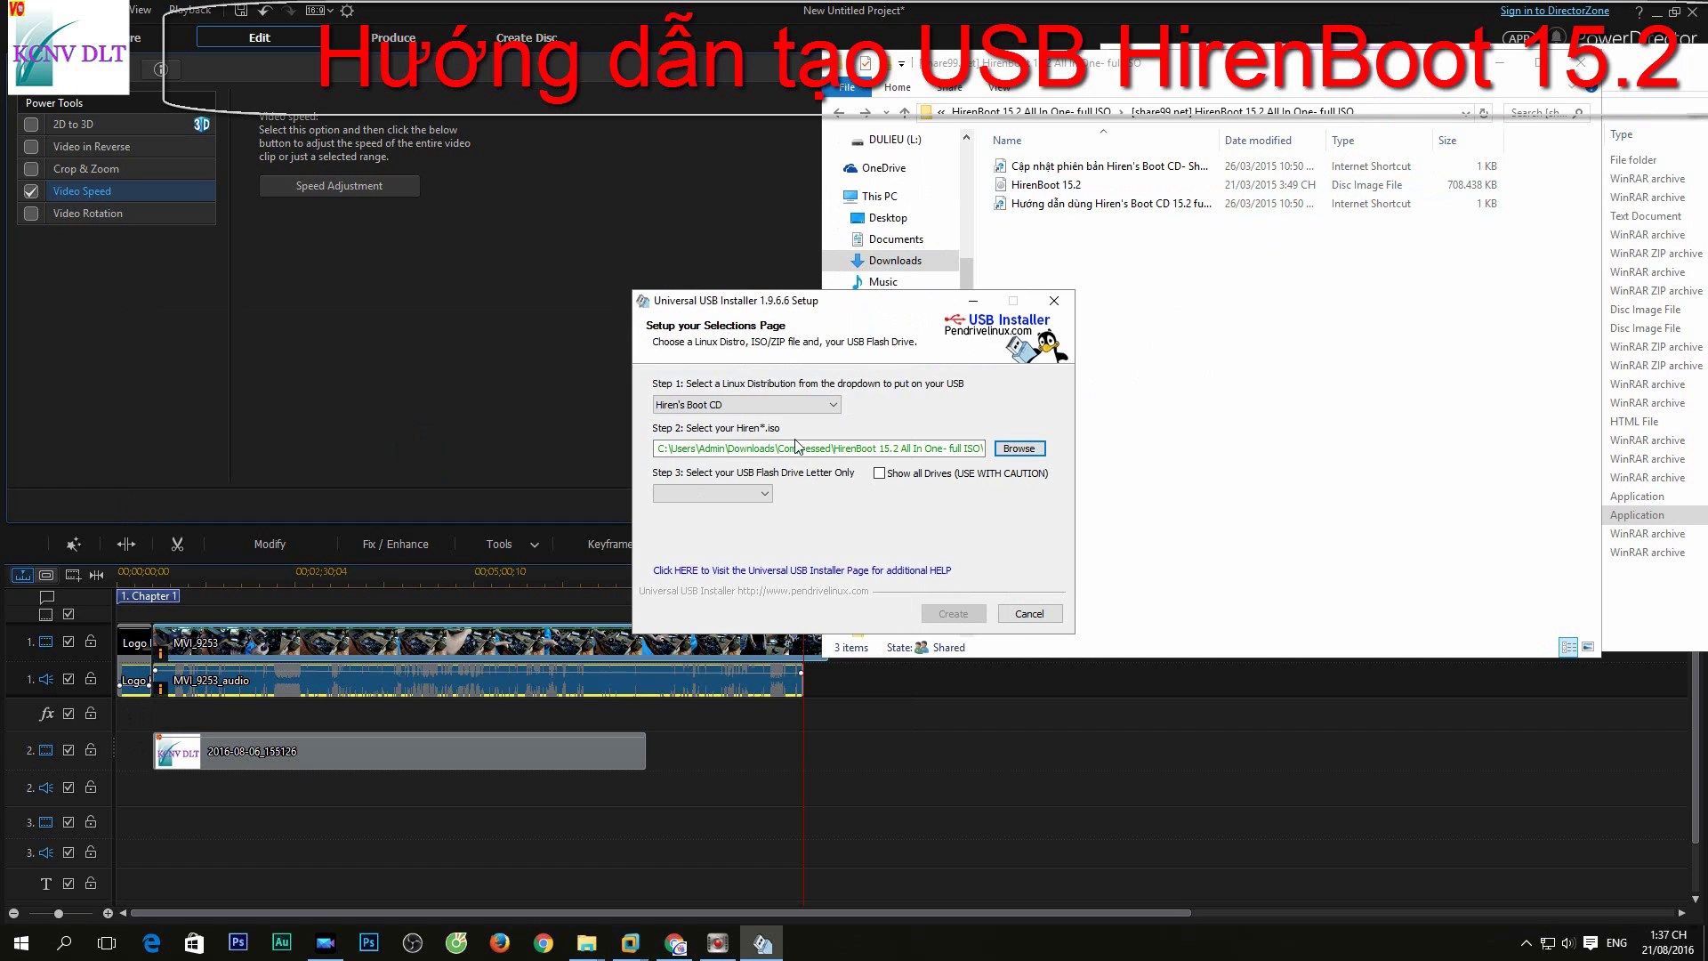
Step: Set the installer to Hiren's Boot CD with the HirenBoot 15.2 ISO as source and R:\UUI 3GB as the flash drive
{"action": "left_click", "coordinate": [760, 493]}
{"action": "left_click", "coordinate": [711, 521]}
{"action": "left_click", "coordinate": [763, 404]}
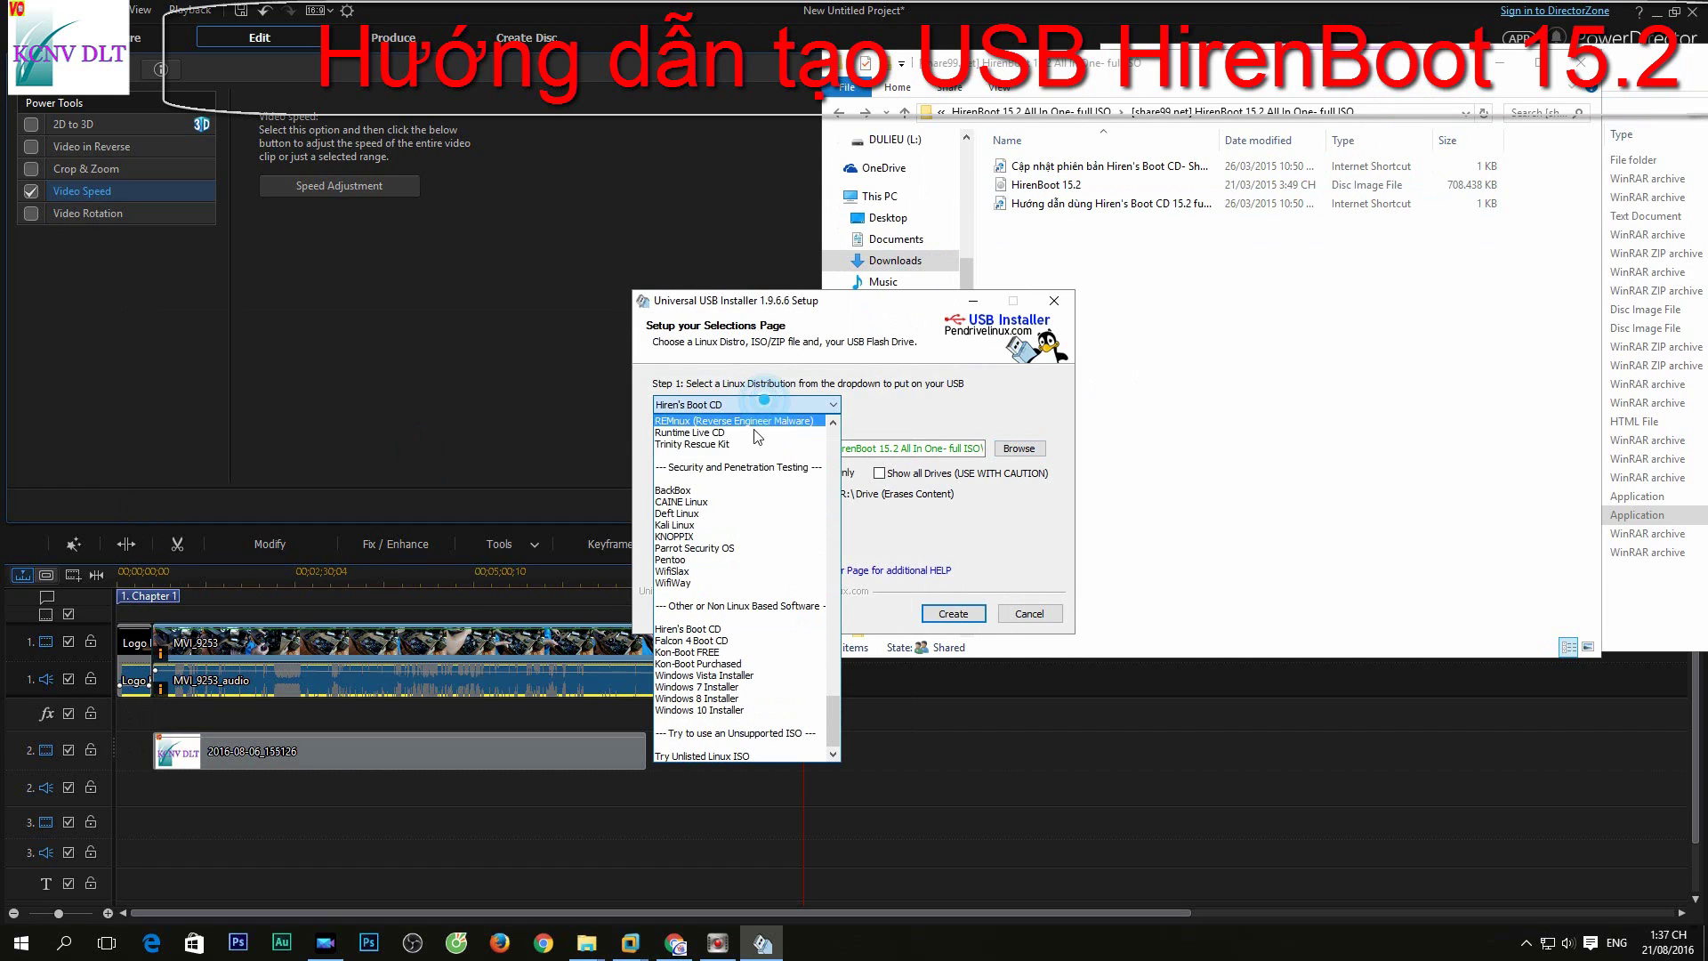
{"action": "left_click", "coordinate": [711, 628]}
{"action": "left_click", "coordinate": [1016, 450]}
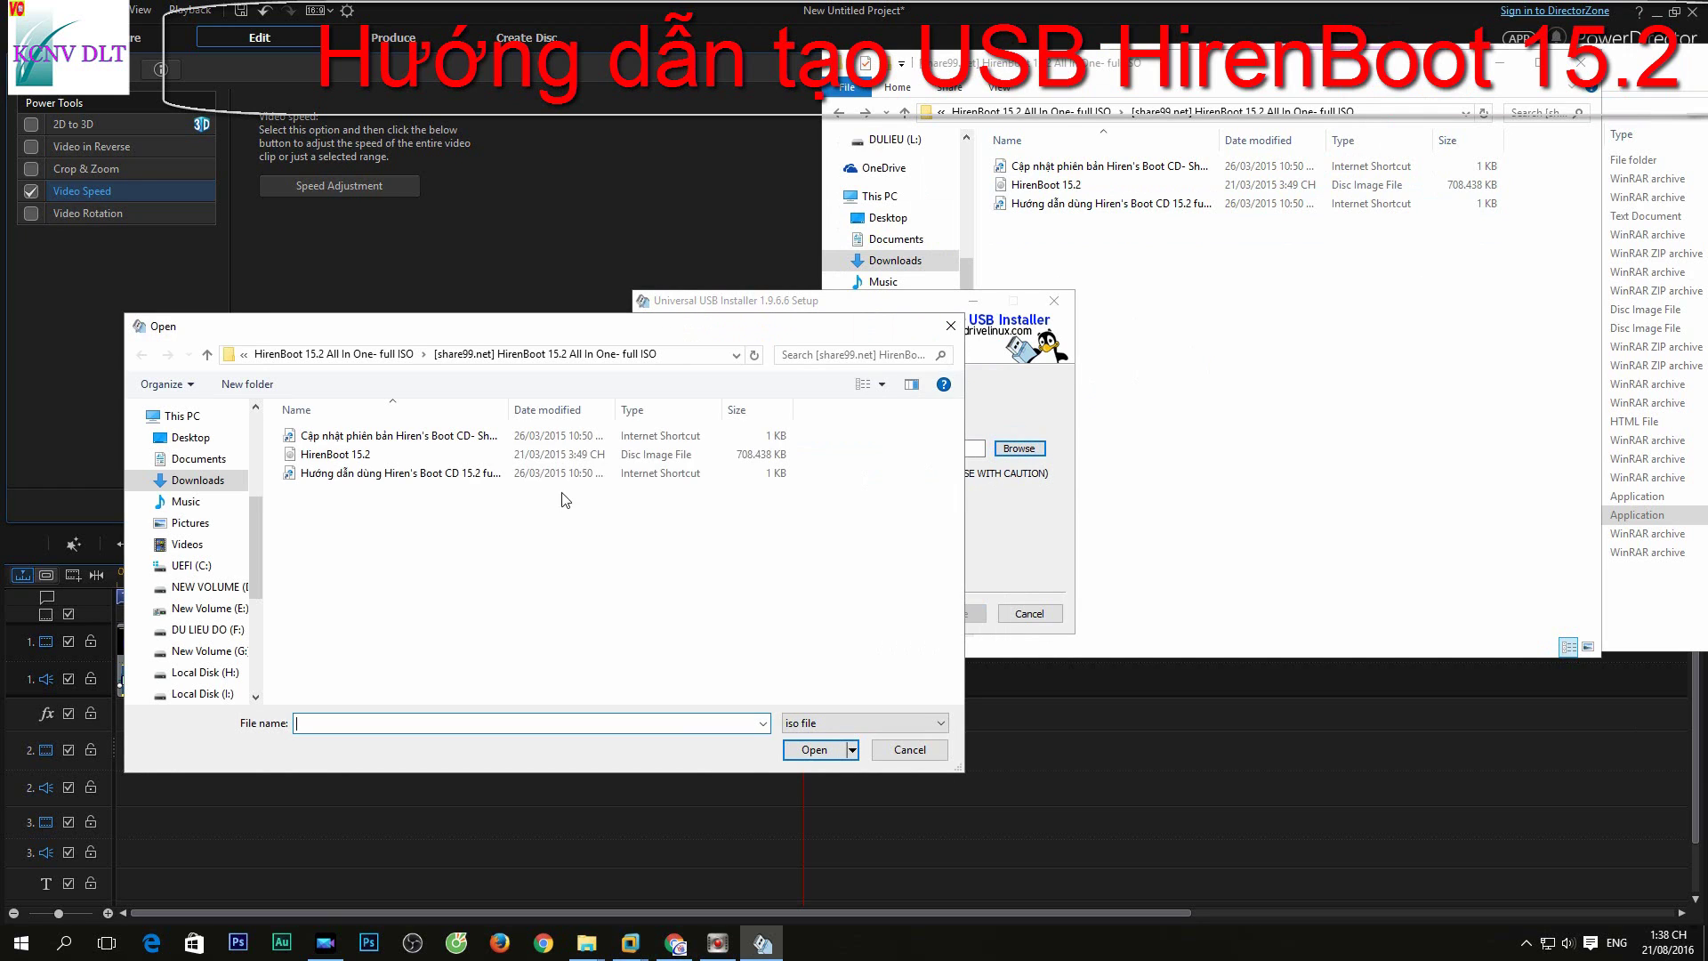
{"action": "left_click", "coordinate": [329, 455]}
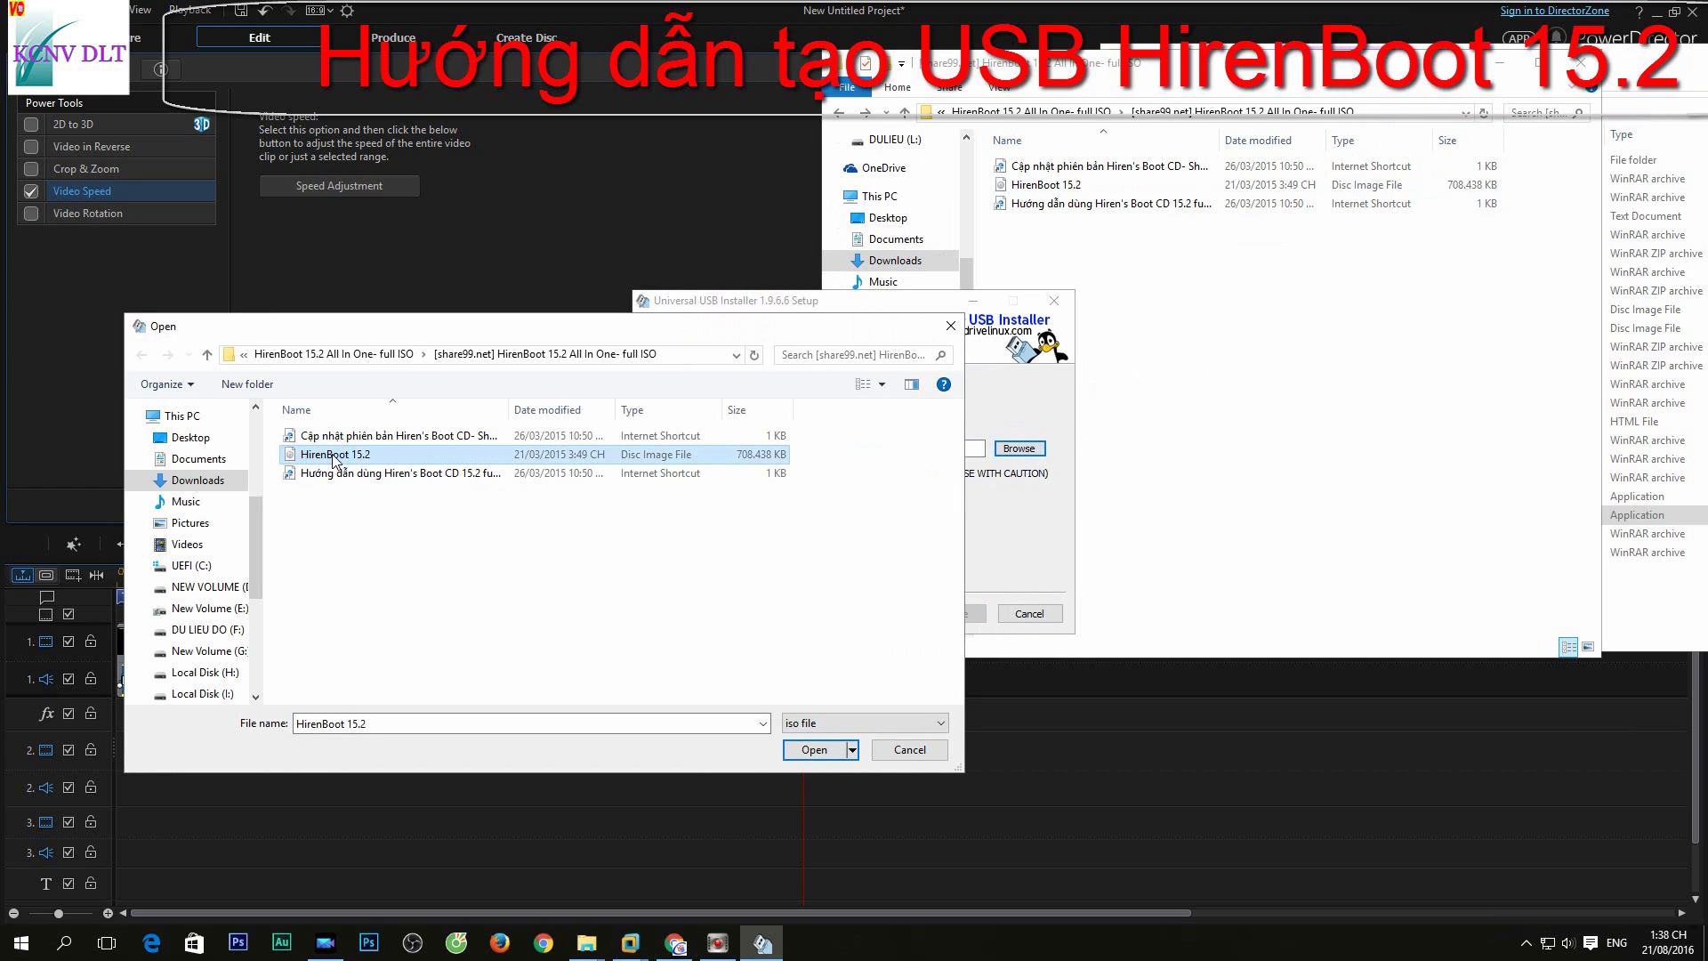
{"action": "double_click", "coordinate": [334, 455]}
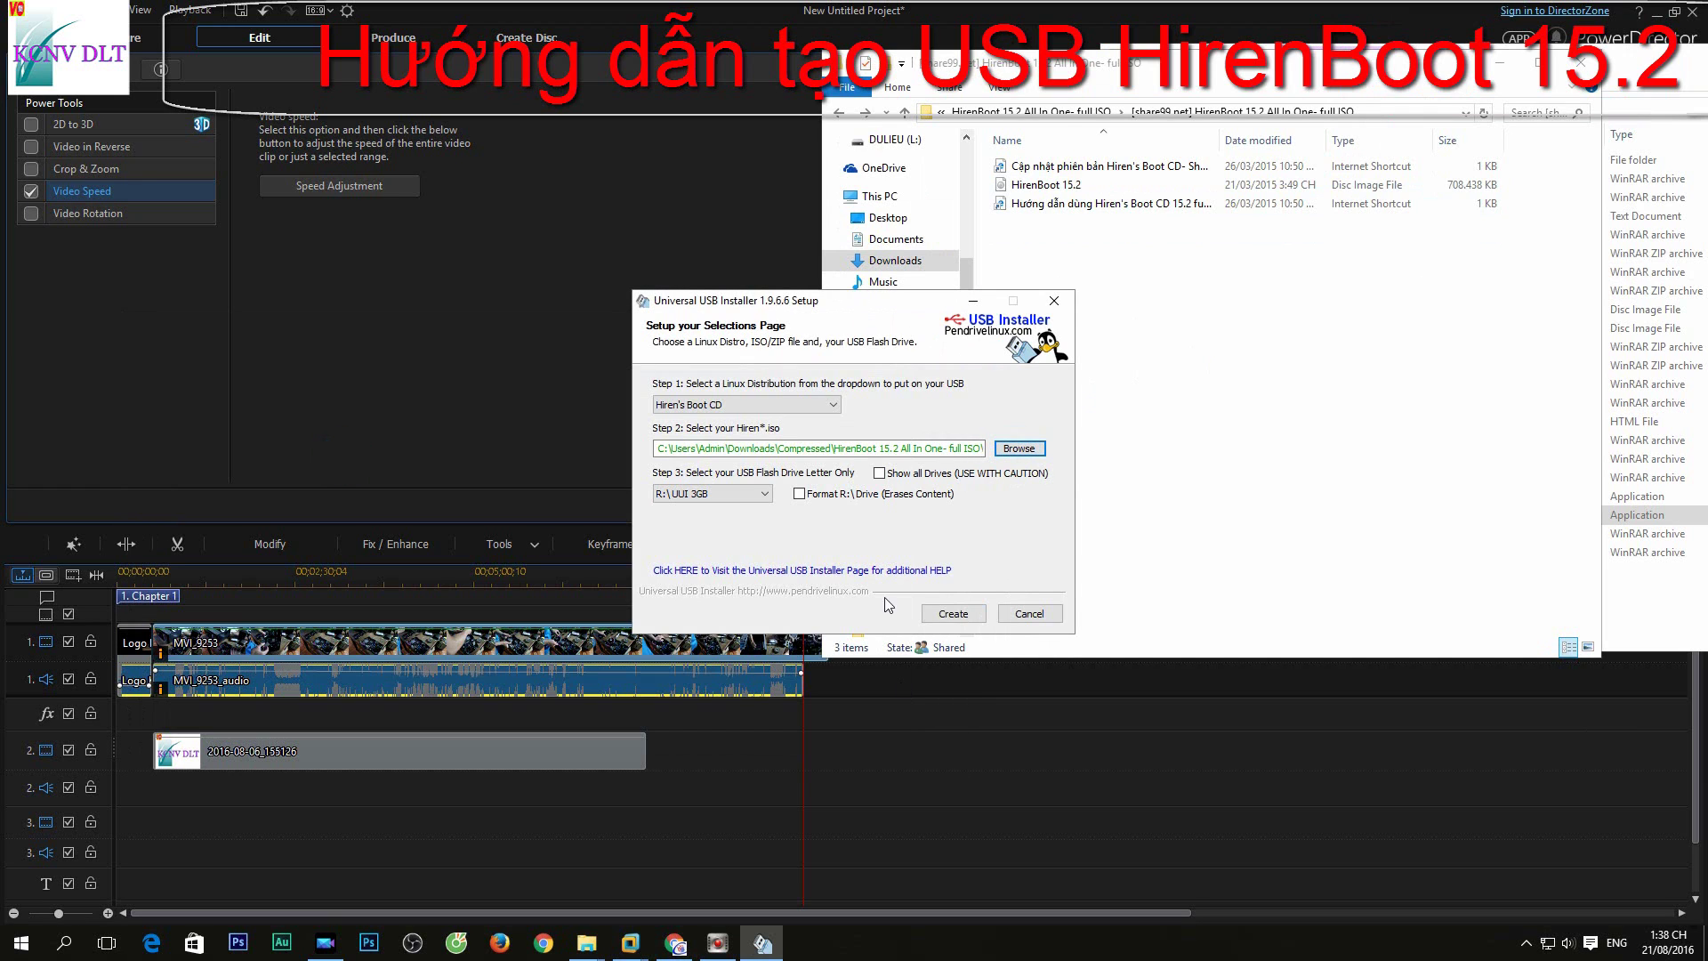
{"action": "left_click", "coordinate": [732, 500]}
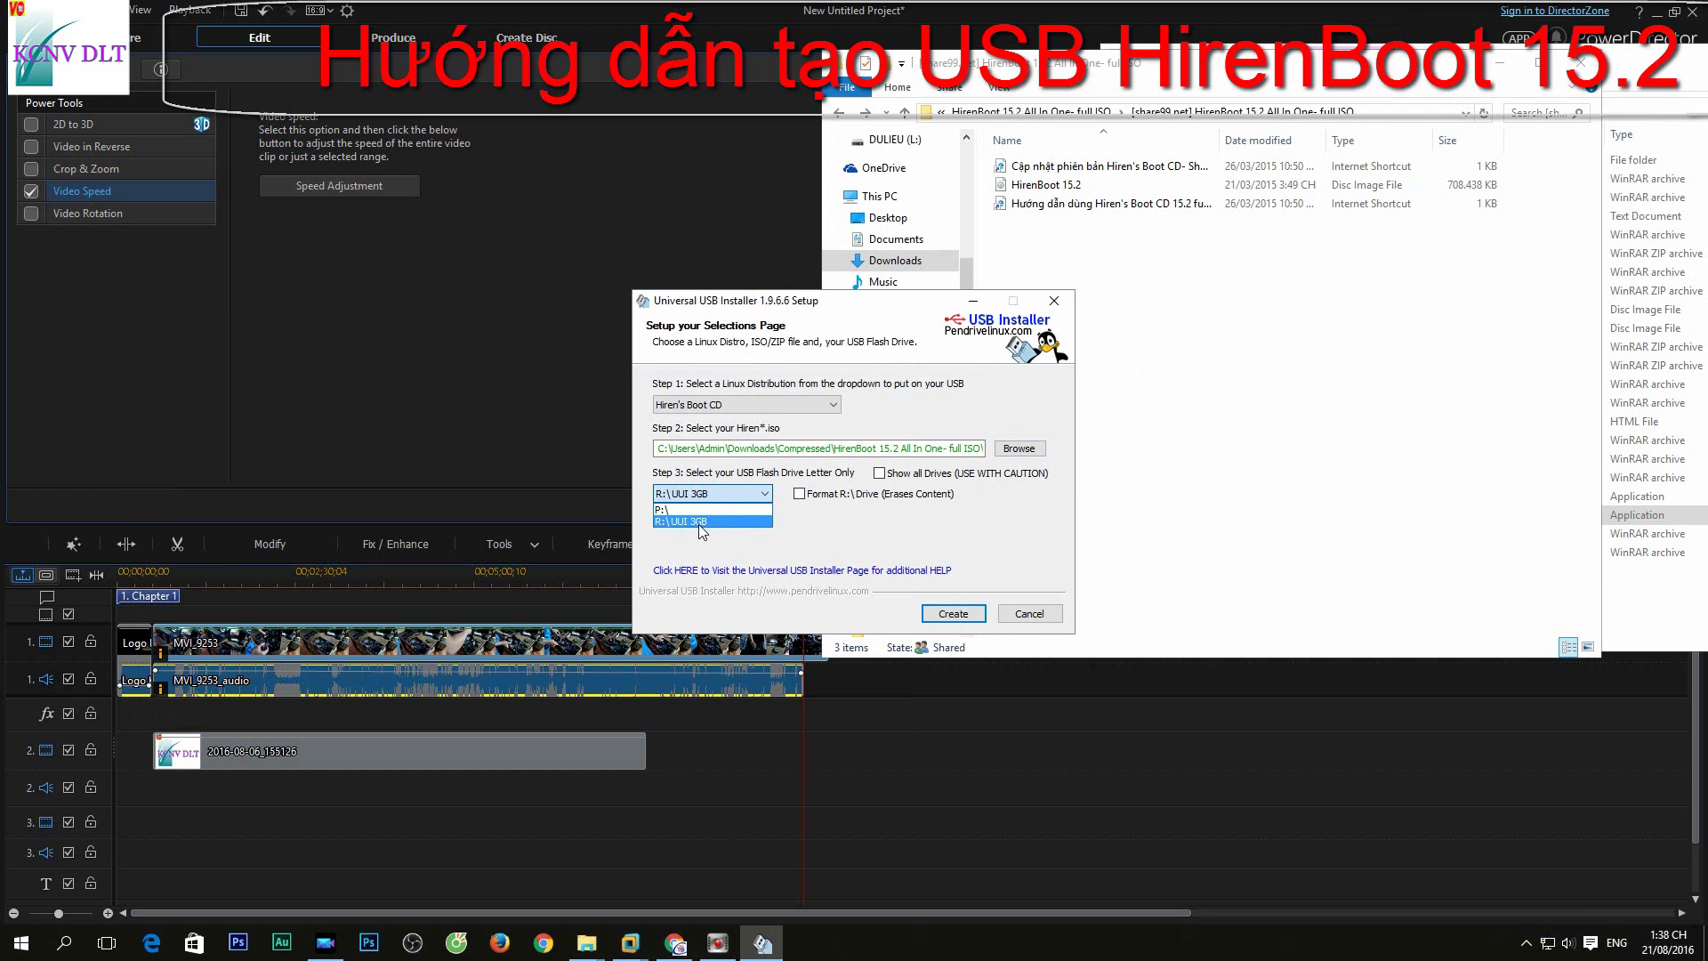
{"action": "left_click", "coordinate": [698, 524]}
Step: Quick-format the Hirens.BootCD.15.2 (R:) USB drive from This PC with the FAT file system
{"action": "key", "text": "super+e"}
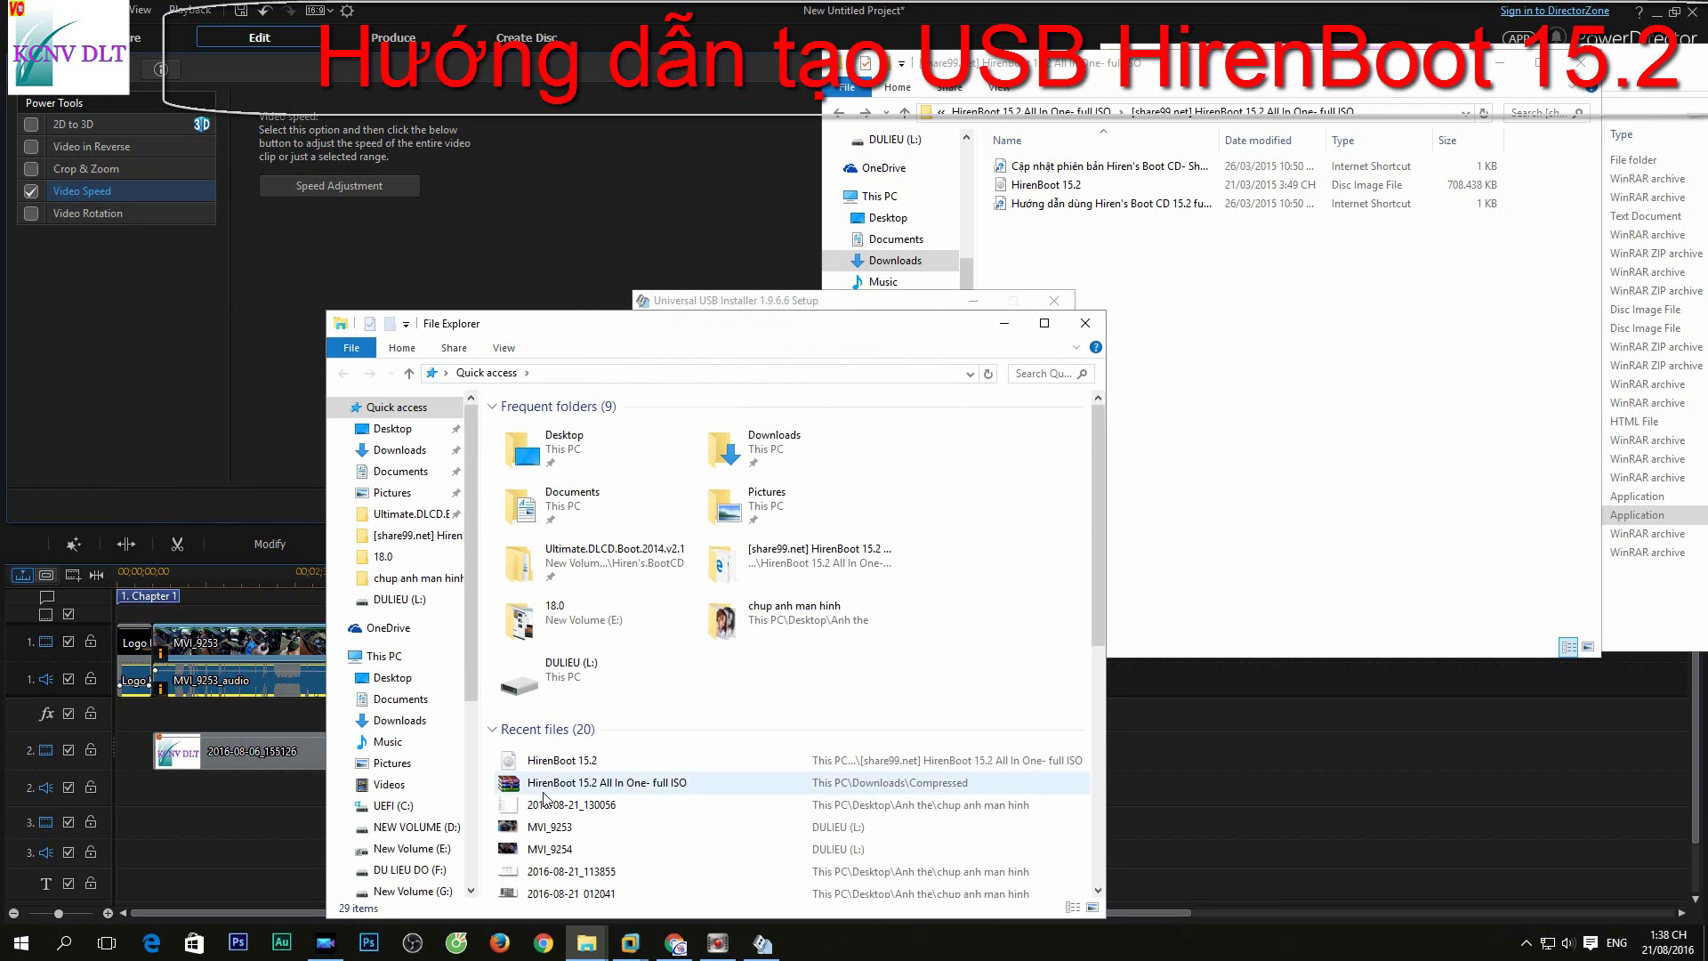
{"action": "left_click", "coordinate": [384, 655]}
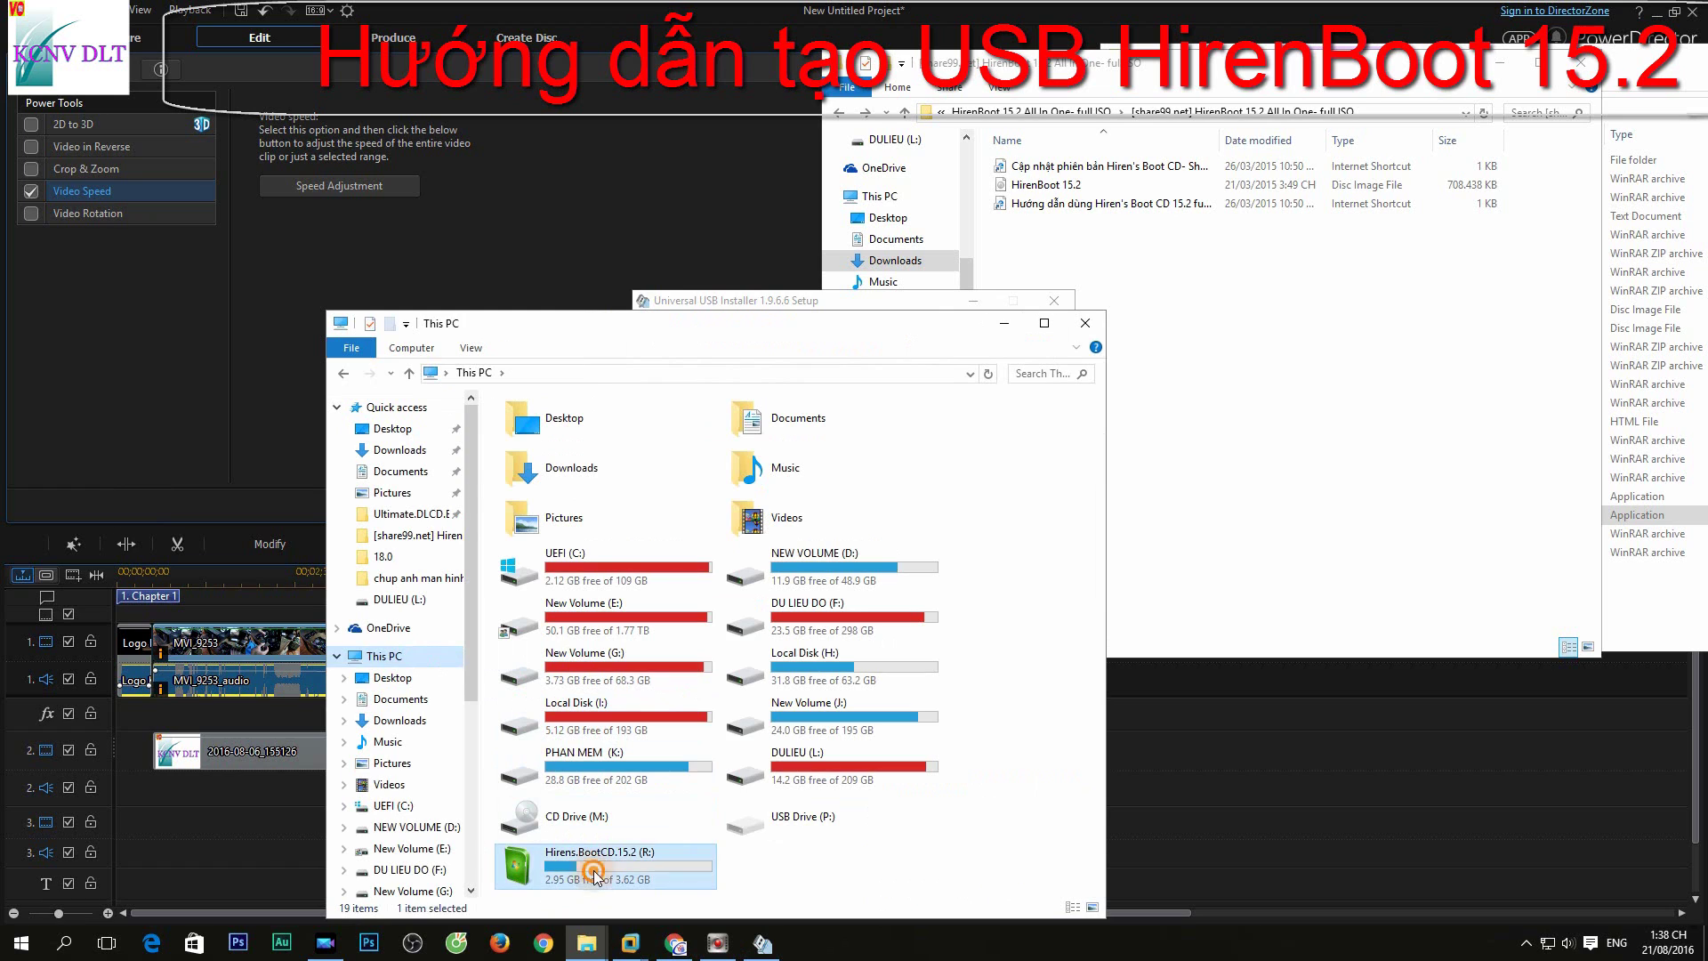
{"action": "right_click", "coordinate": [594, 867]}
{"action": "left_click", "coordinate": [678, 720]}
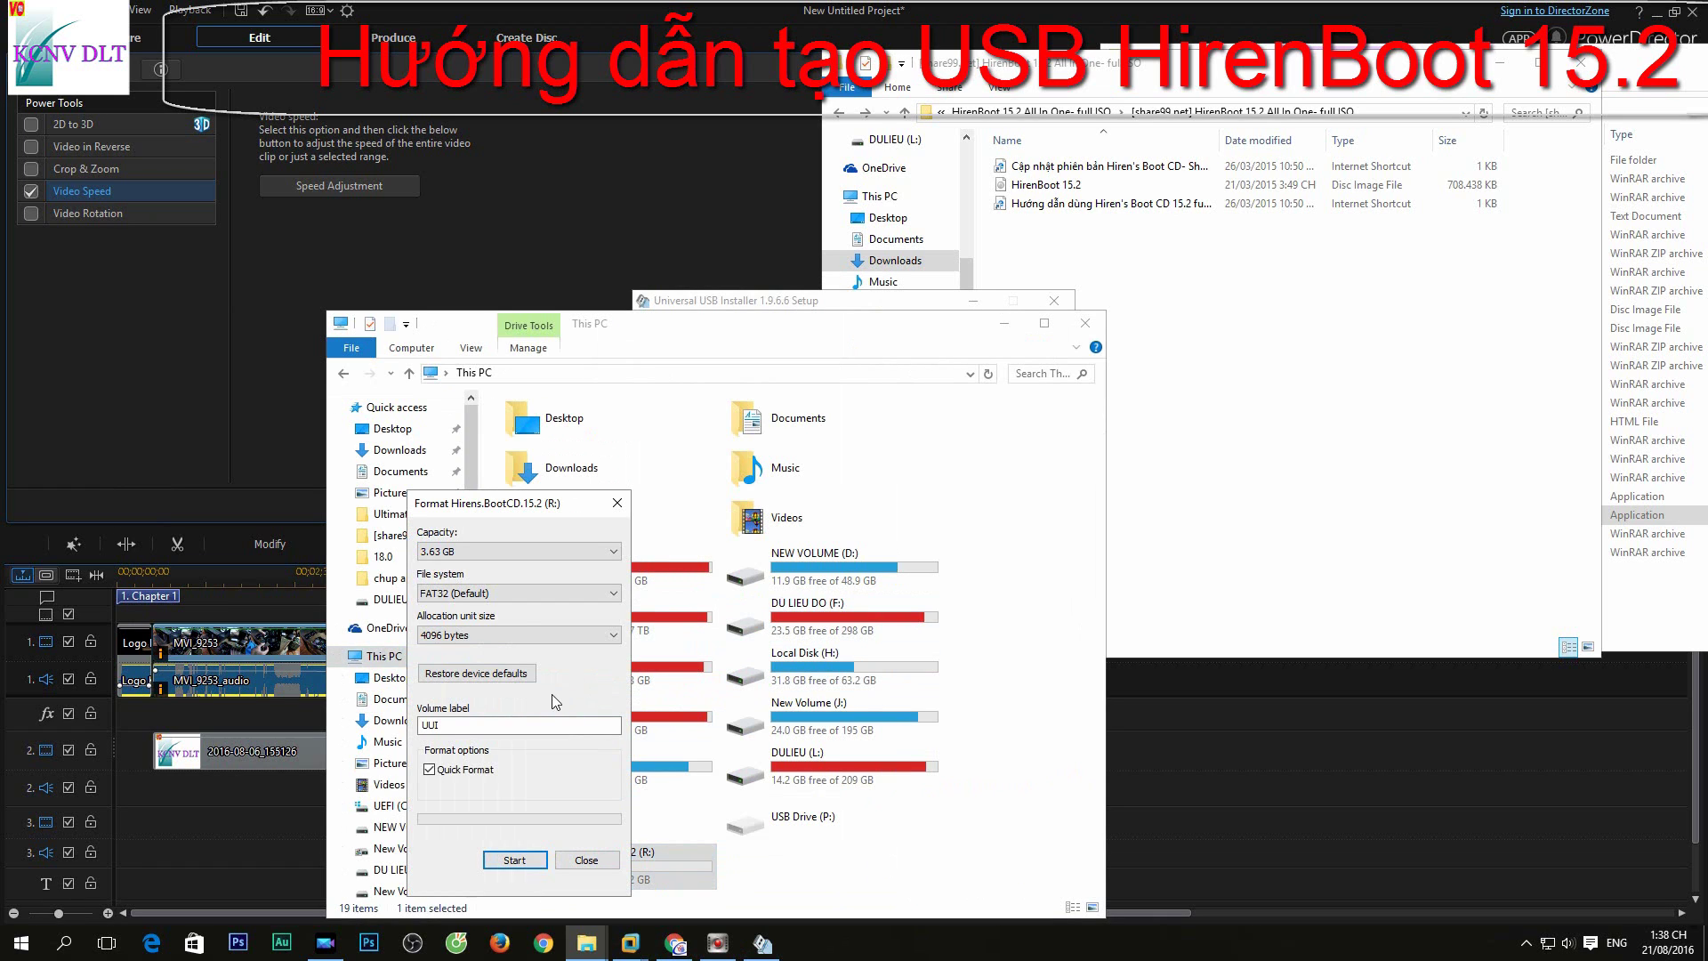
{"action": "left_click", "coordinate": [513, 593]}
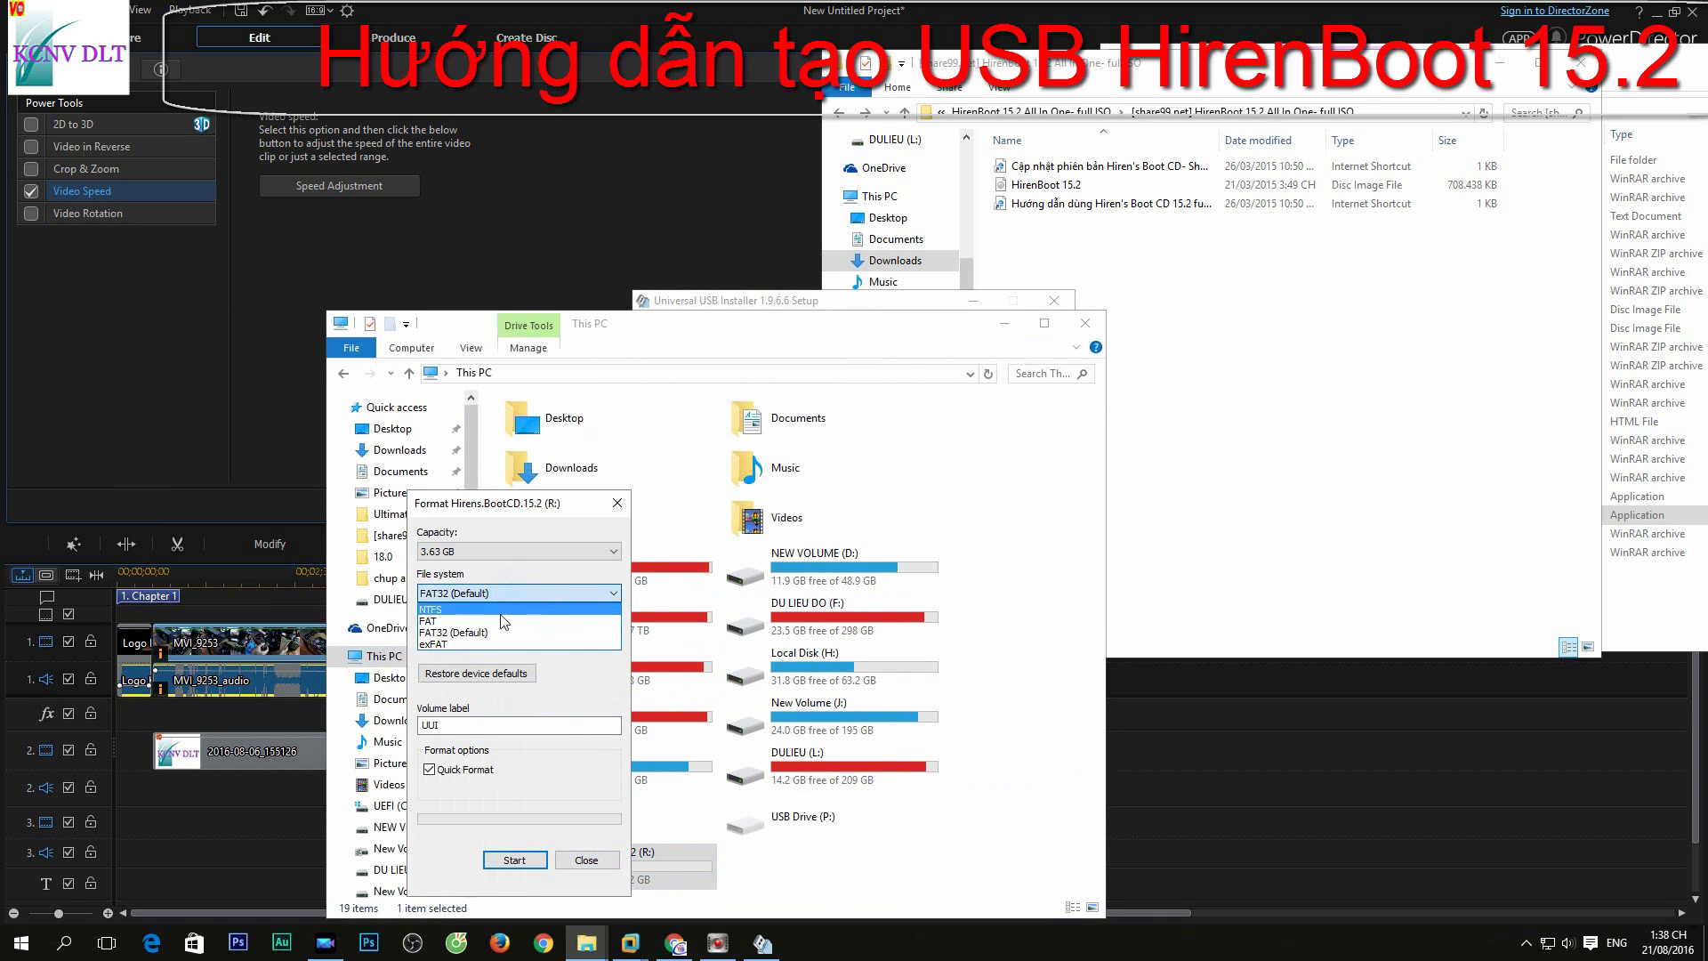
{"action": "left_click", "coordinate": [516, 632]}
{"action": "left_click", "coordinate": [511, 858]}
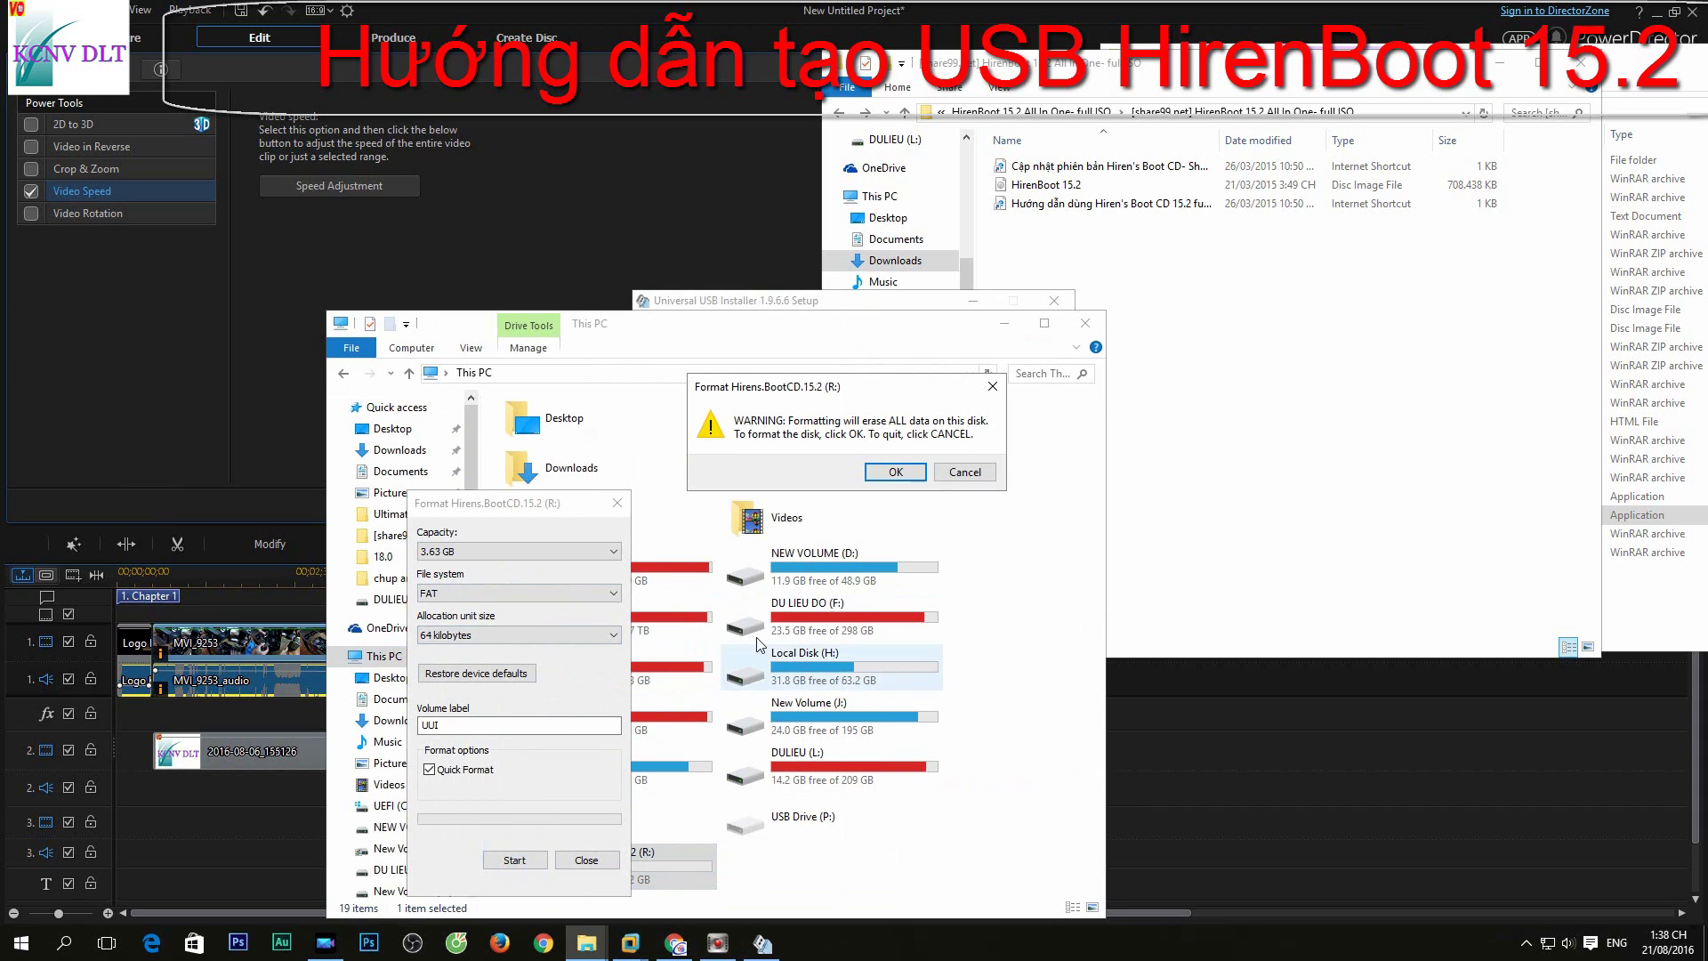
{"action": "left_click", "coordinate": [895, 478]}
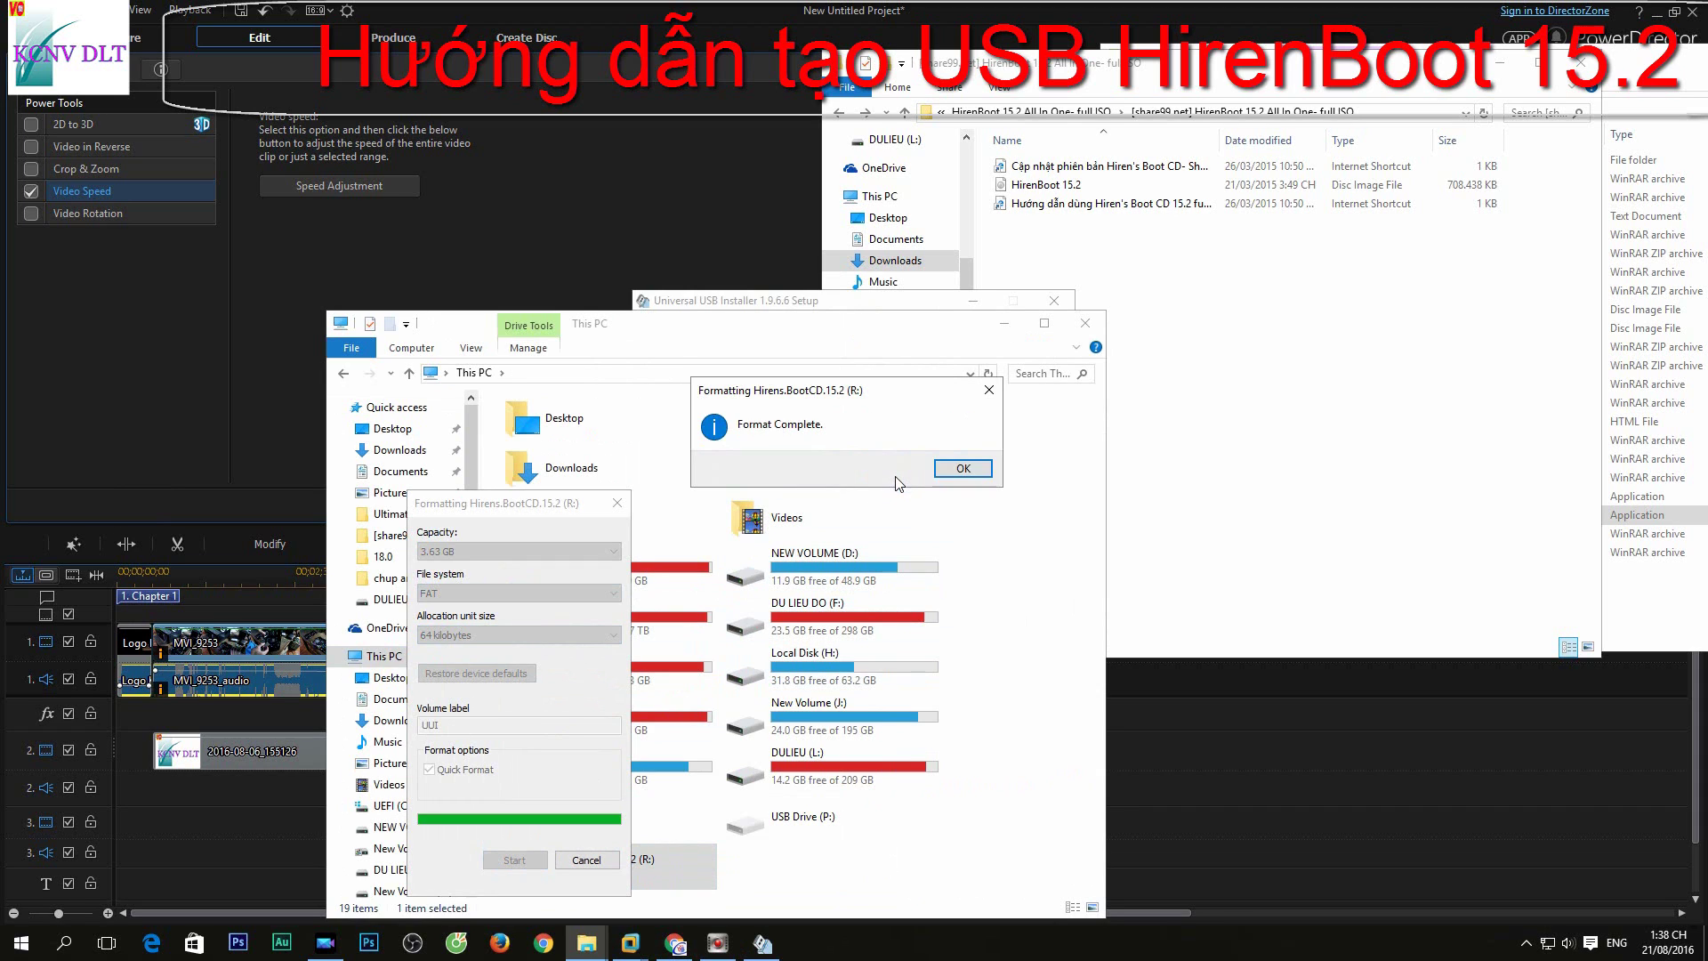
{"action": "left_click", "coordinate": [963, 477]}
Step: Format the R: drive again with the volume label HirenBoot, and close the format dialog
{"action": "double_click", "coordinate": [477, 725]}
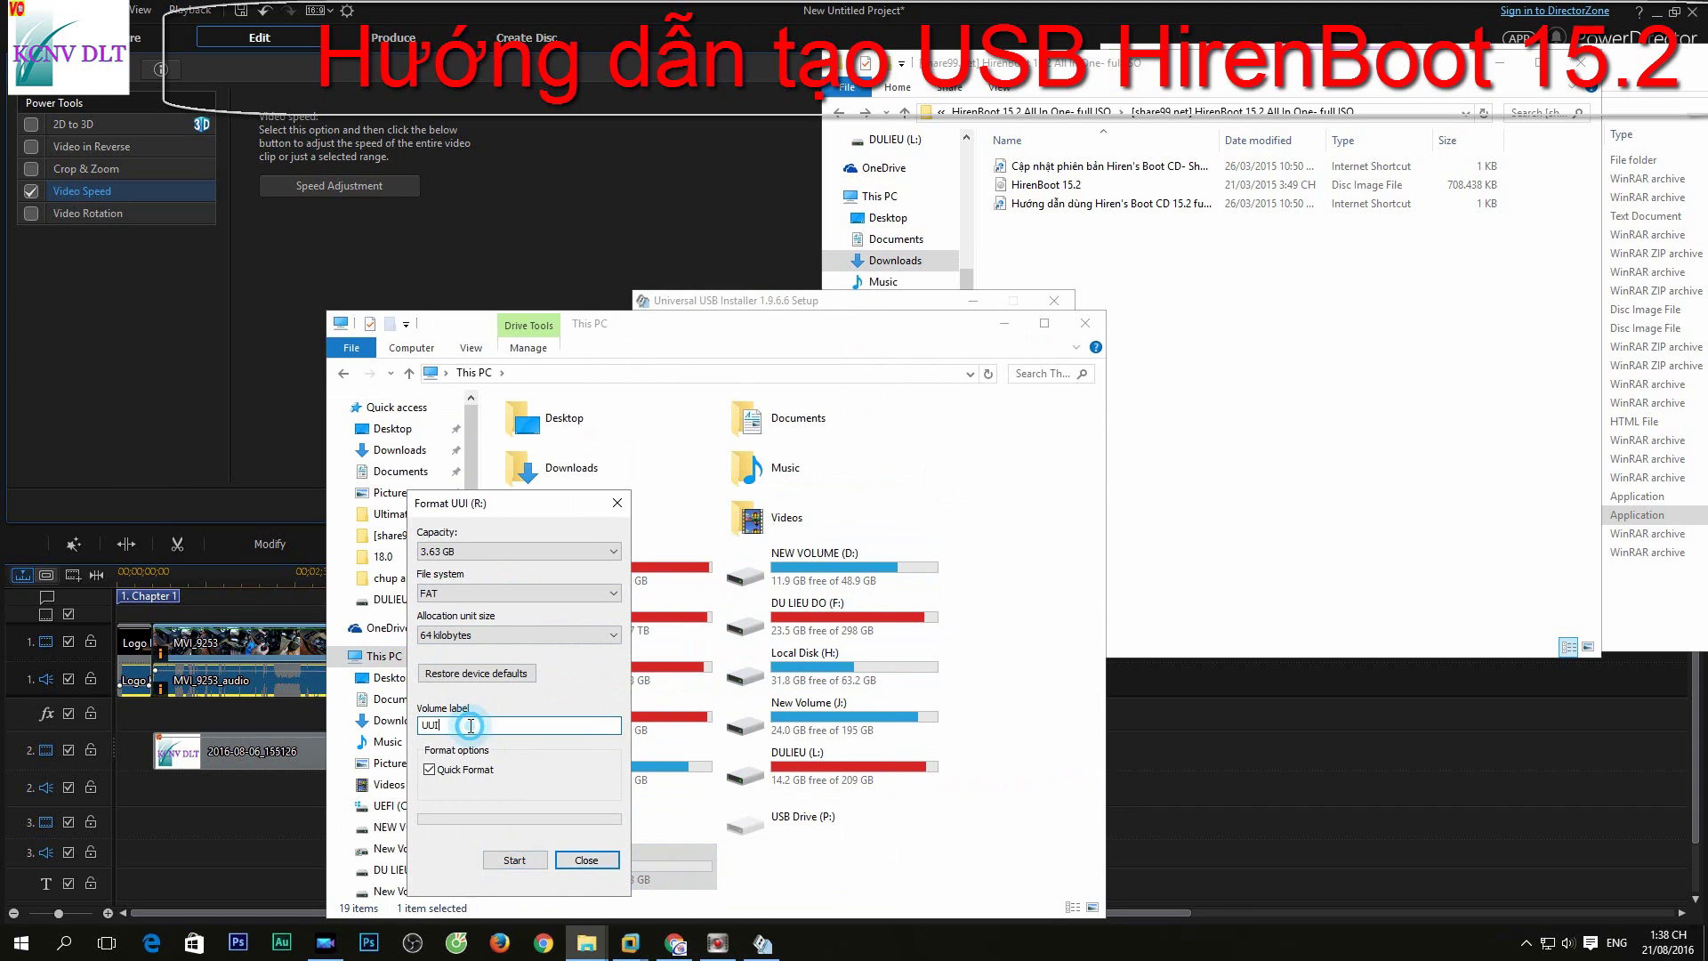
{"action": "type", "text": "HirenBoot 1 1"}
{"action": "left_click", "coordinate": [530, 860]}
{"action": "left_click", "coordinate": [913, 517]}
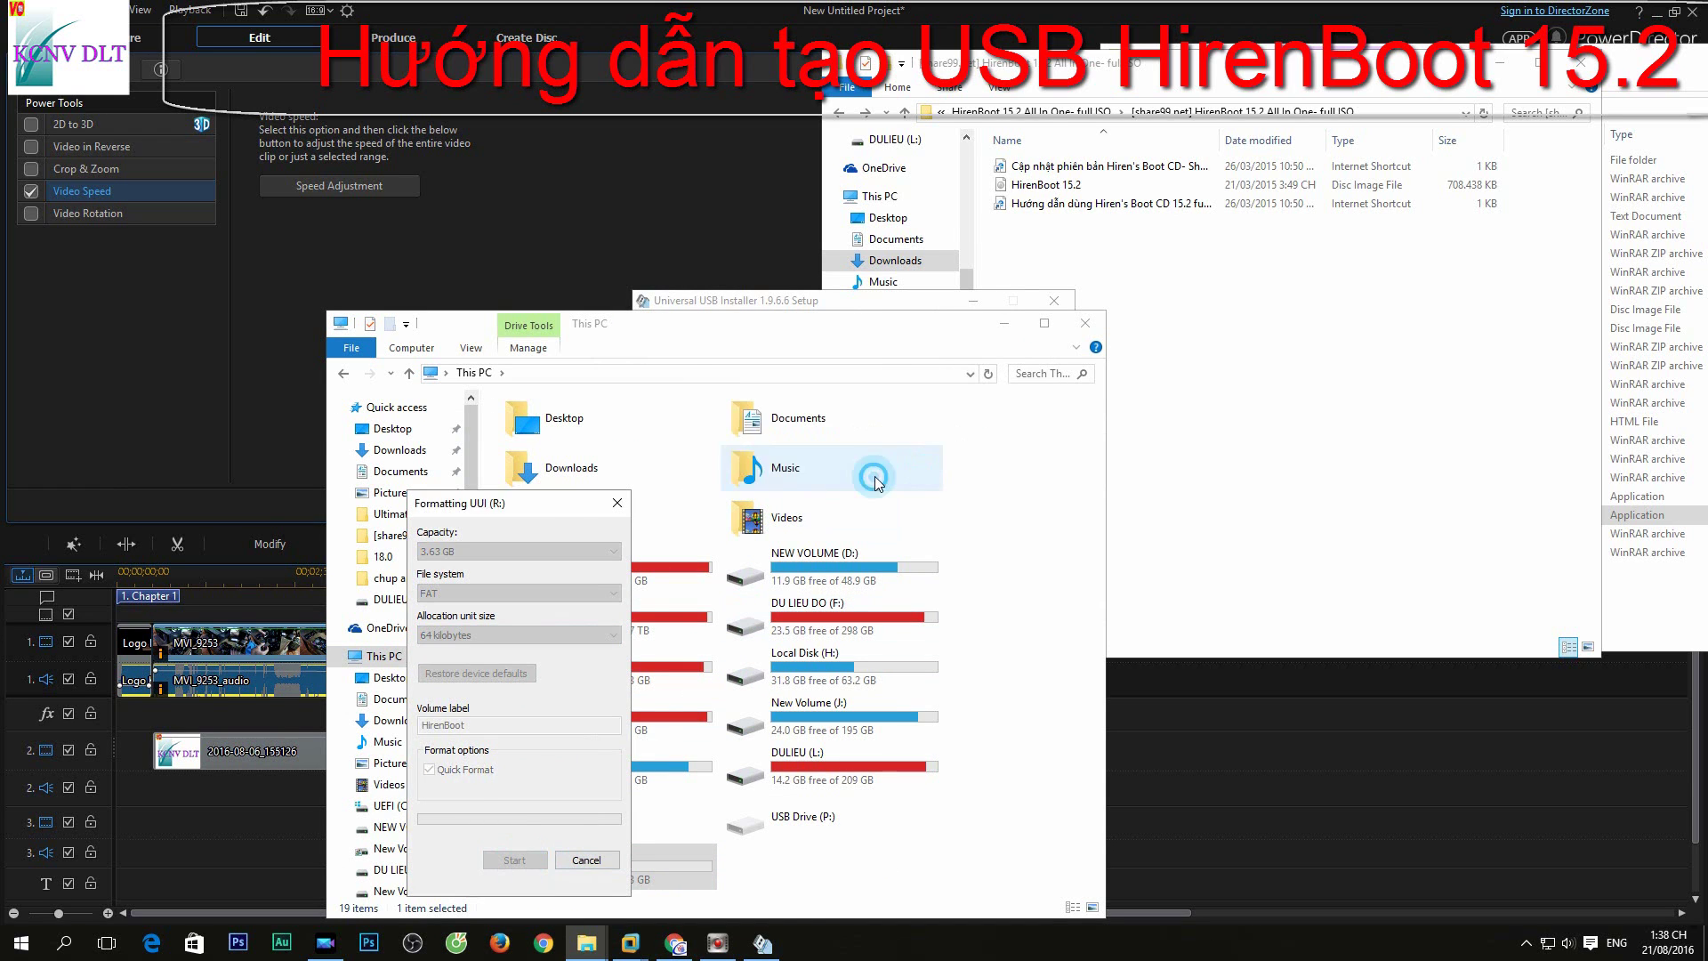
{"action": "left_click", "coordinate": [963, 468]}
{"action": "left_click", "coordinate": [586, 859]}
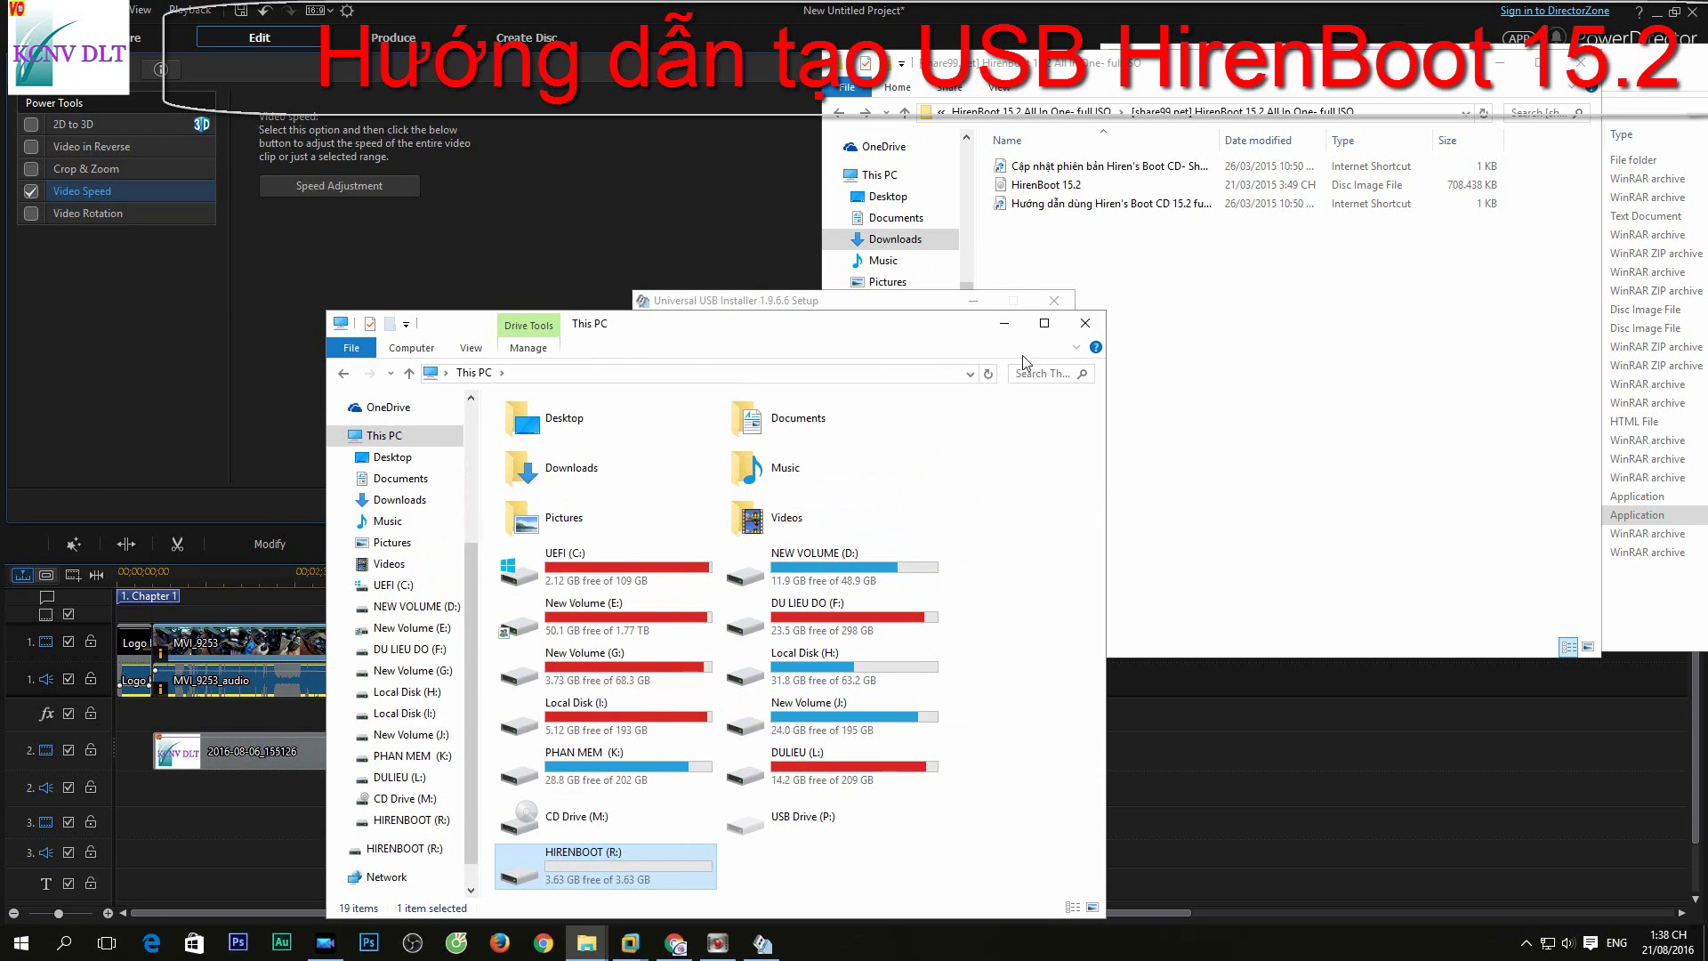
Step: Enable formatting of the R: drive as Fat32 in Universal USB Installer and start creating the bootable drive
{"action": "left_click_drag", "start_coordinate": [1022, 326], "coordinate": [450, 648]}
{"action": "left_click", "coordinate": [798, 494]}
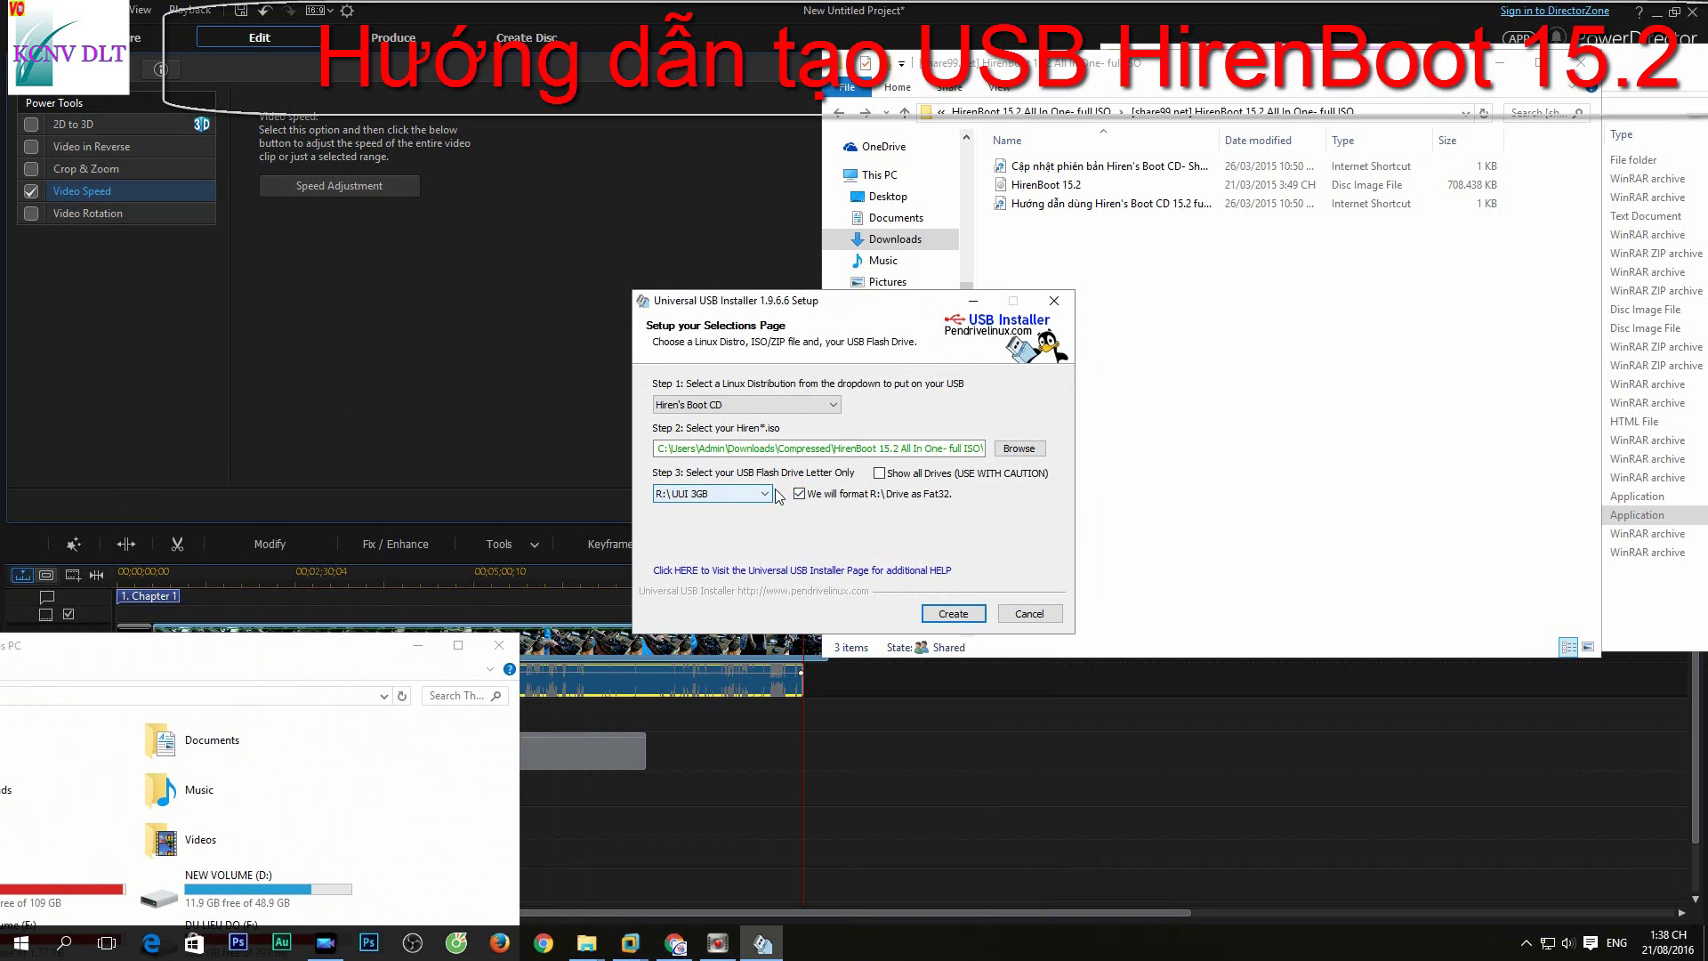
{"action": "left_click", "coordinate": [952, 614]}
{"action": "key", "text": "Return"}
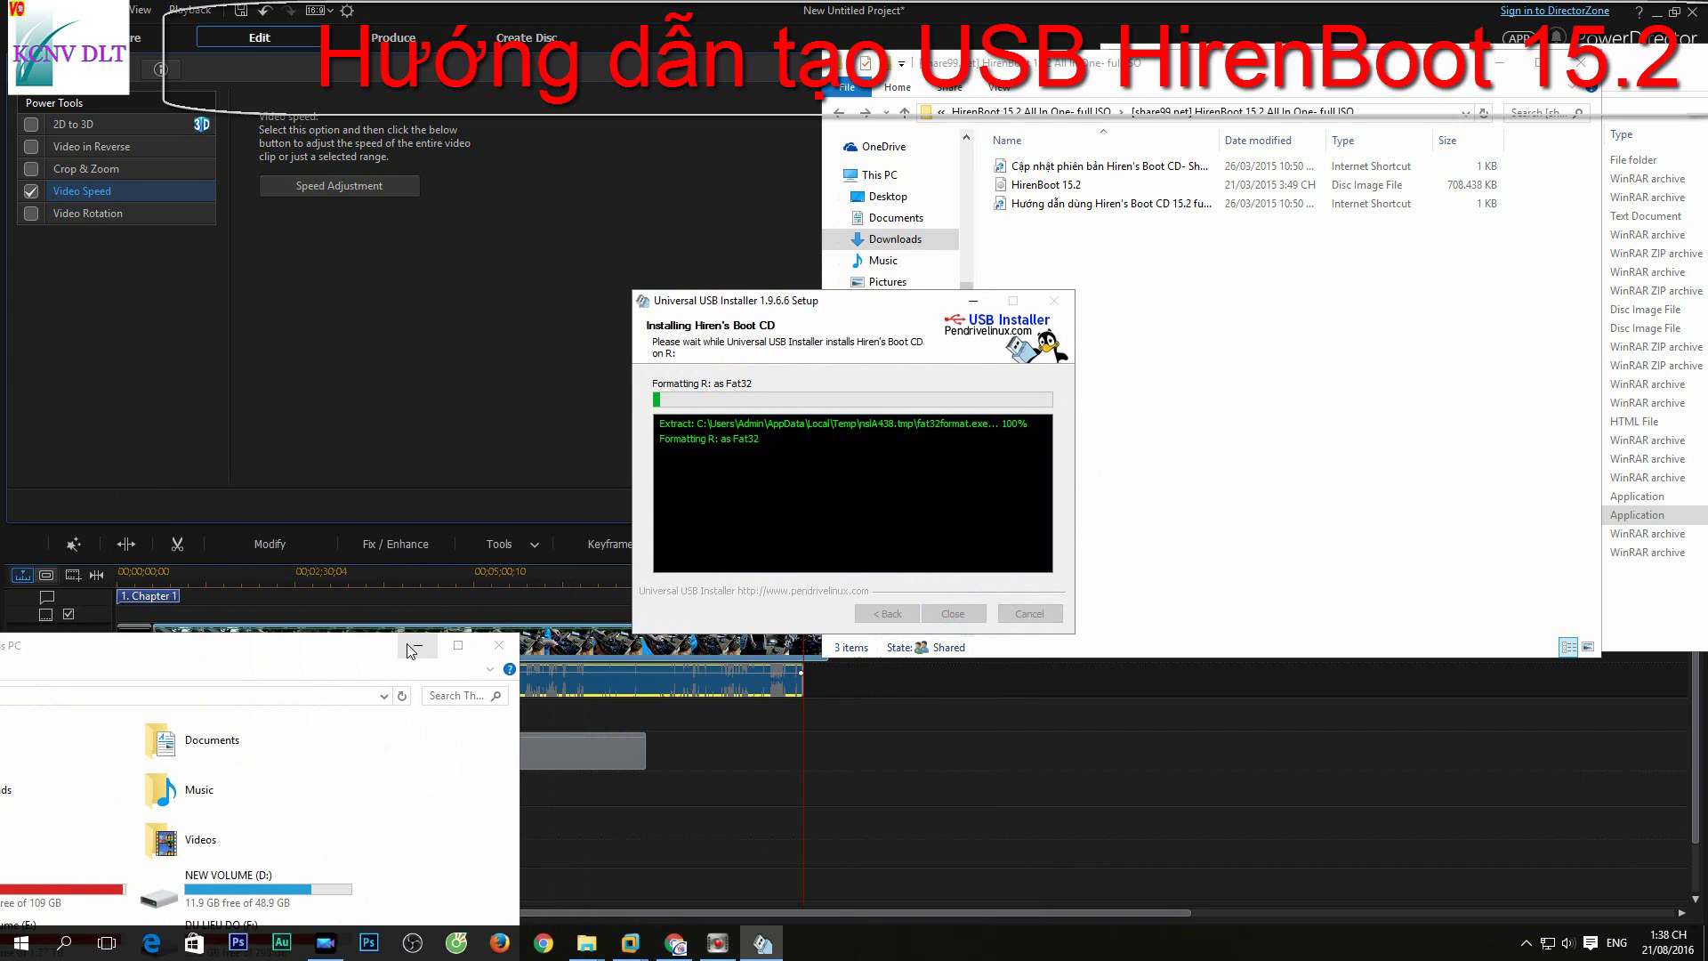
Step: Arrange the This PC and extraction windows and refresh the drive list to follow the ISO extraction onto R:
{"action": "left_click_drag", "start_coordinate": [343, 646], "coordinate": [468, 257]}
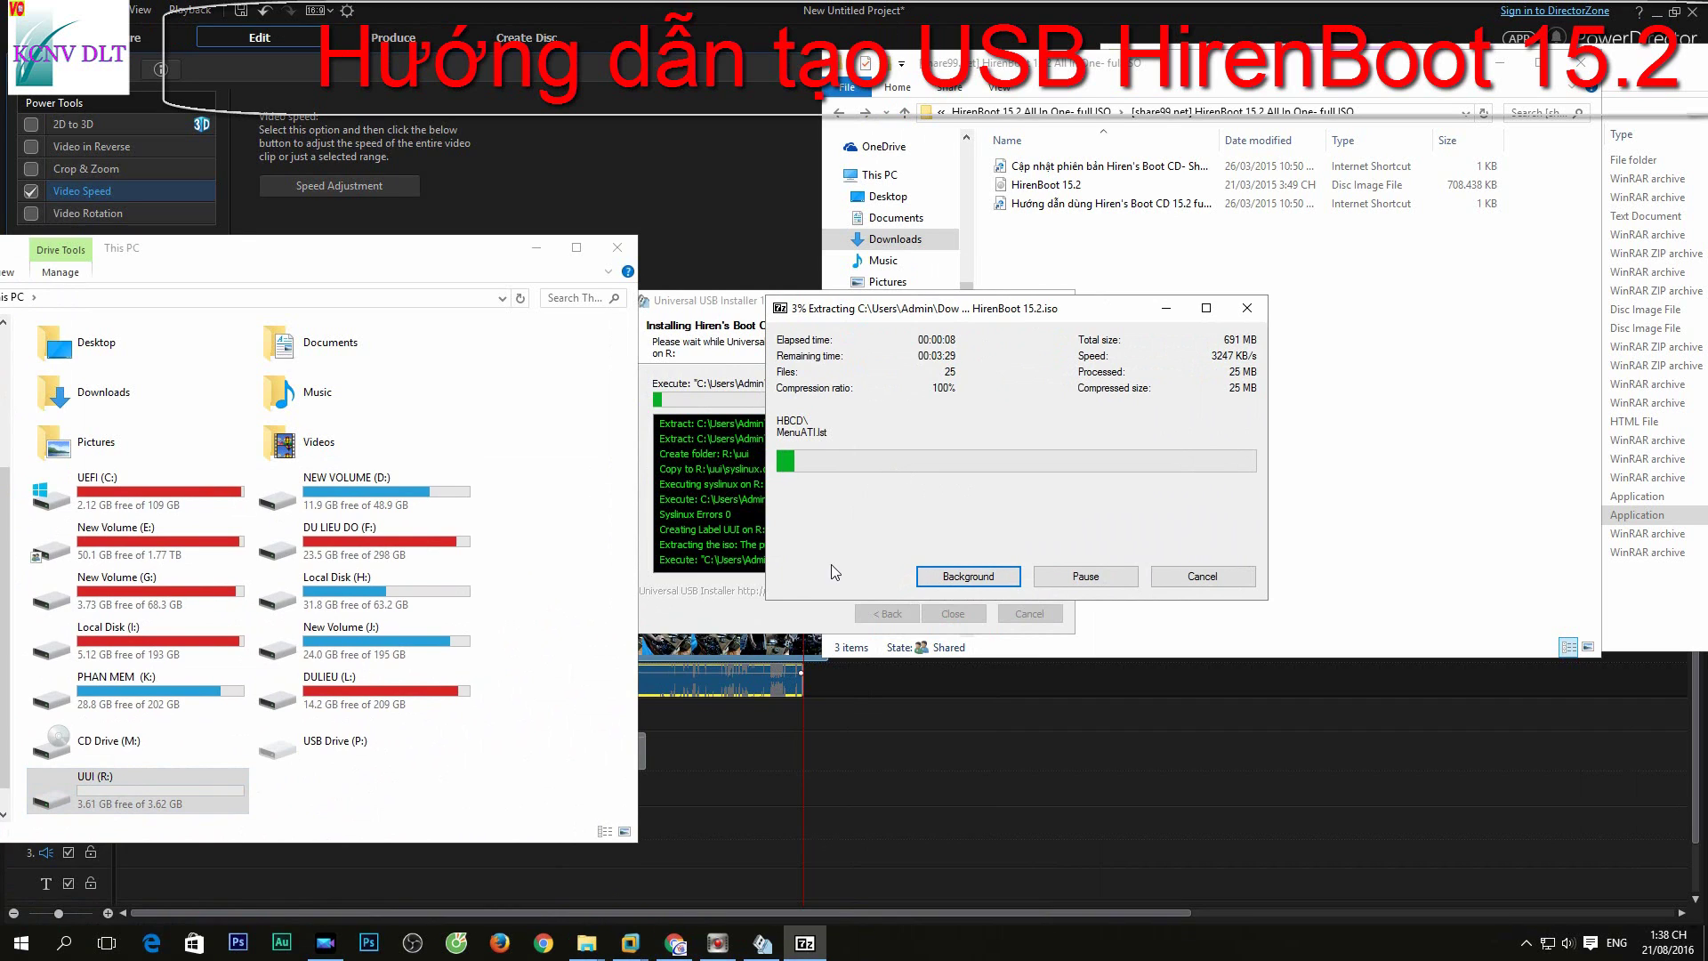
{"action": "right_click", "coordinate": [486, 759]}
{"action": "left_click", "coordinate": [534, 628]}
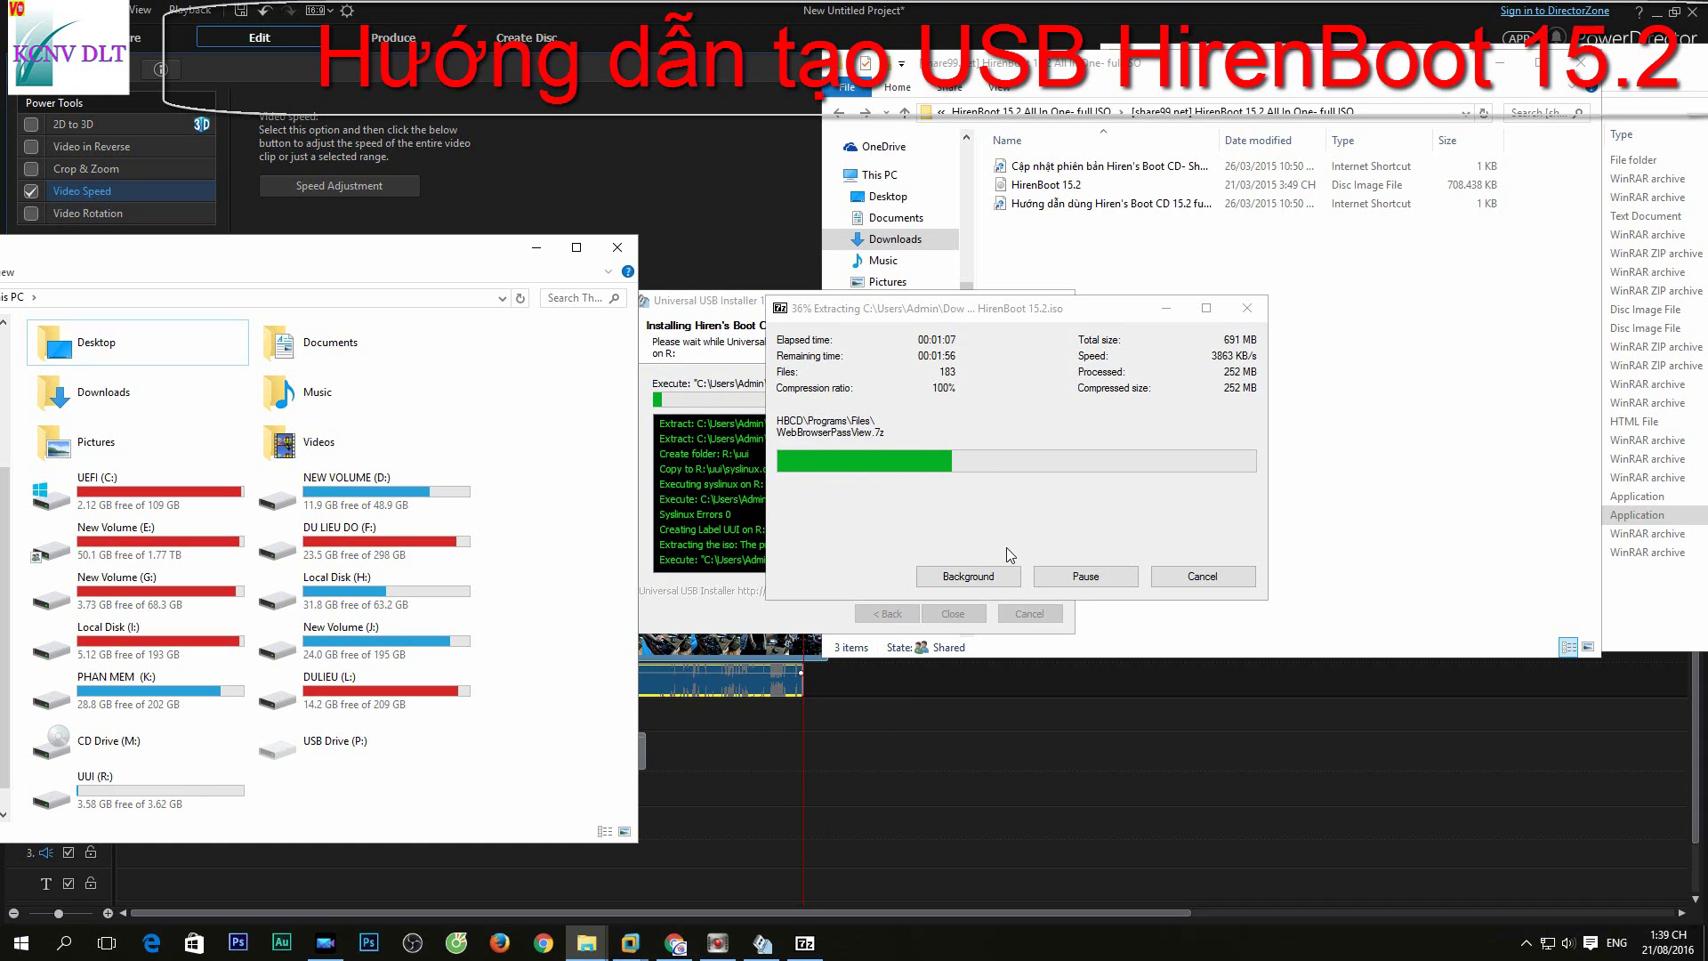
{"action": "left_click_drag", "start_coordinate": [978, 308], "coordinate": [1118, 220]}
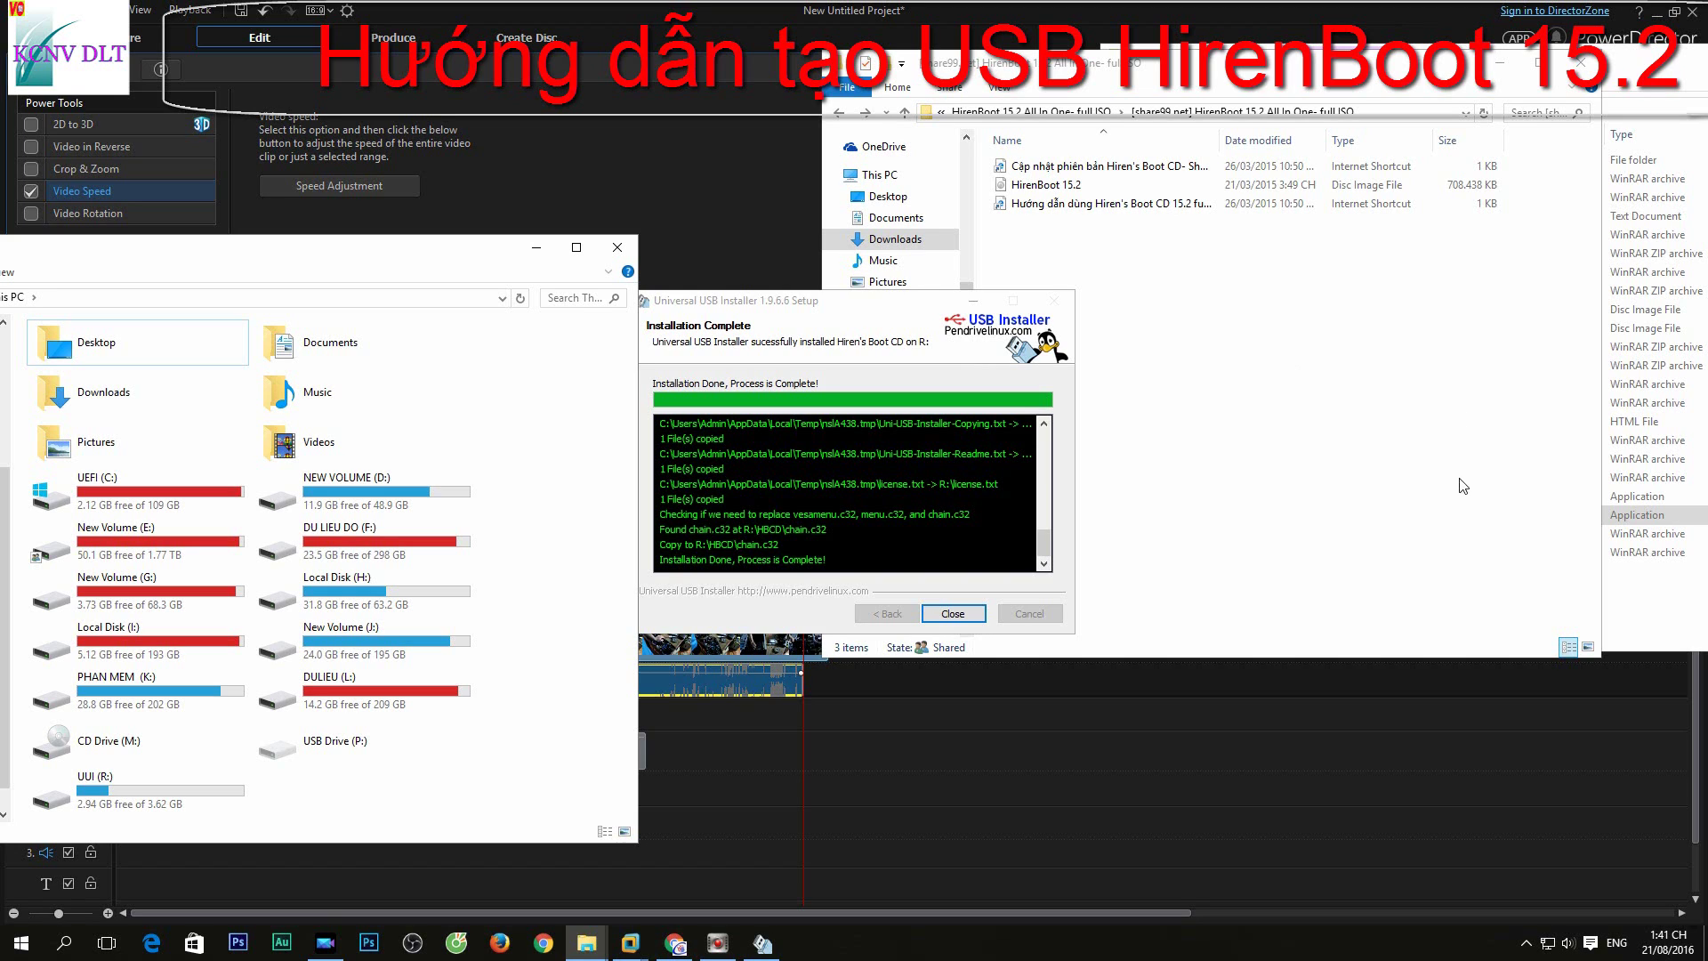
Step: Close the installer once the installation is complete, and refresh the ISO folder
{"action": "left_click", "coordinate": [953, 613]}
{"action": "right_click", "coordinate": [1101, 367]}
{"action": "left_click", "coordinate": [1132, 455]}
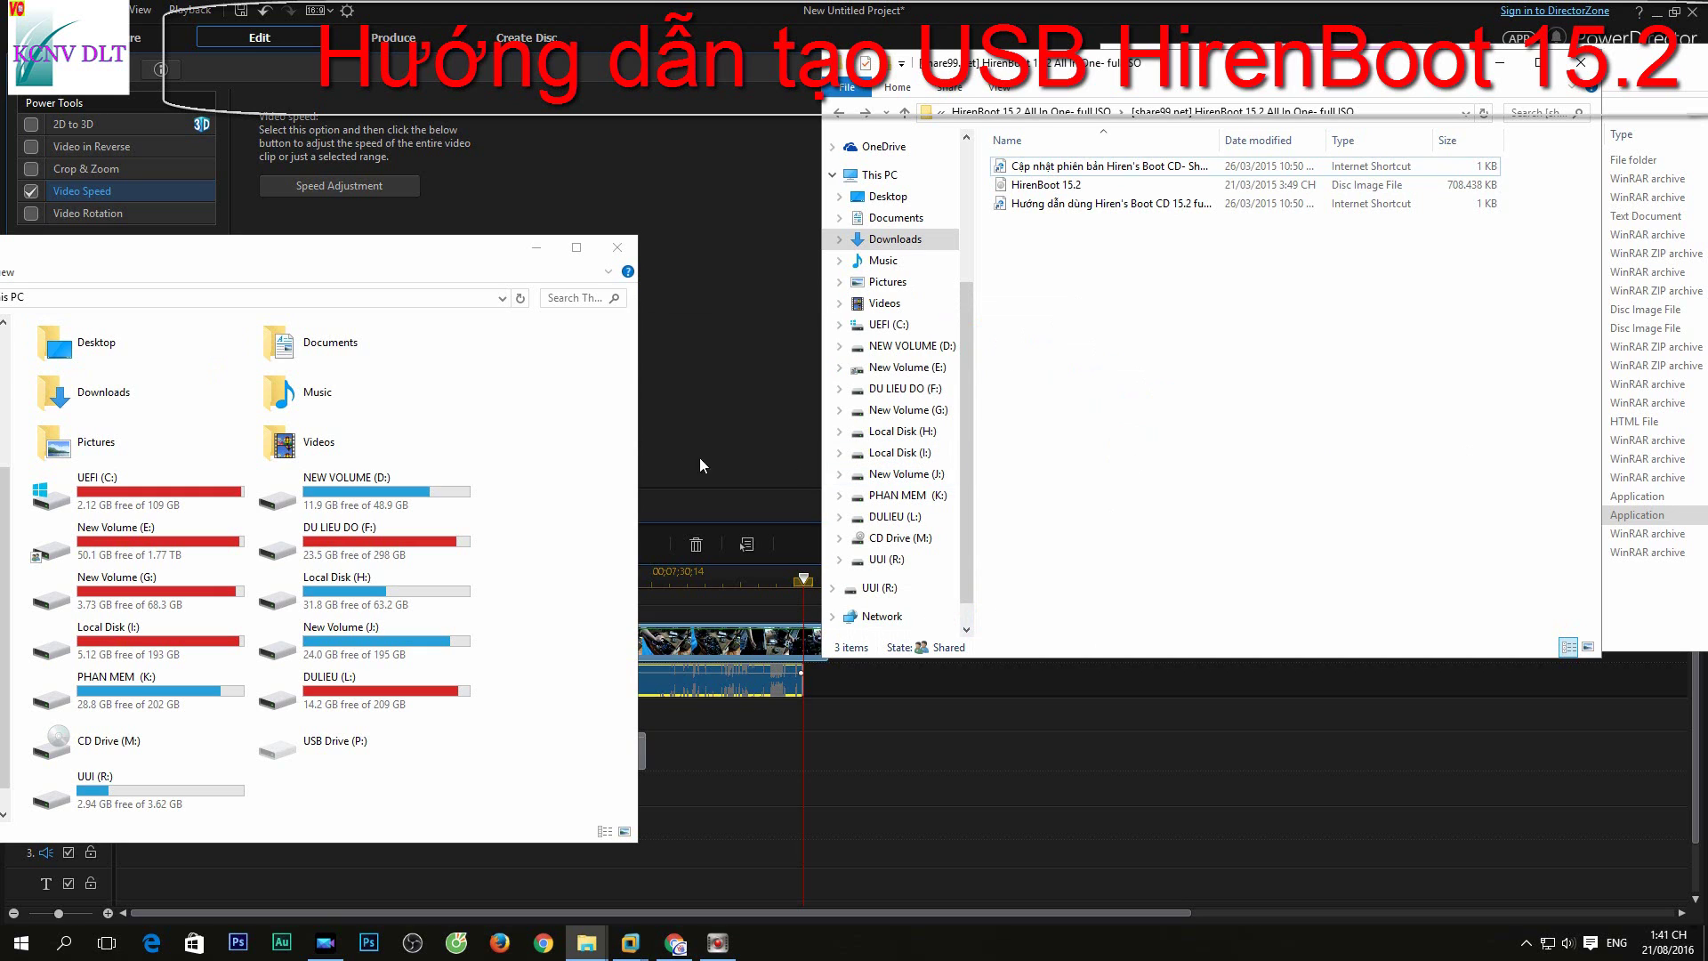
Step: Reposition the This PC window and open the UUI (R:) drive to examine its files
{"action": "left_click_drag", "start_coordinate": [422, 254], "coordinate": [577, 172]}
{"action": "right_click", "coordinate": [736, 578]}
{"action": "key", "text": "Escape"}
{"action": "double_click", "coordinate": [373, 721]}
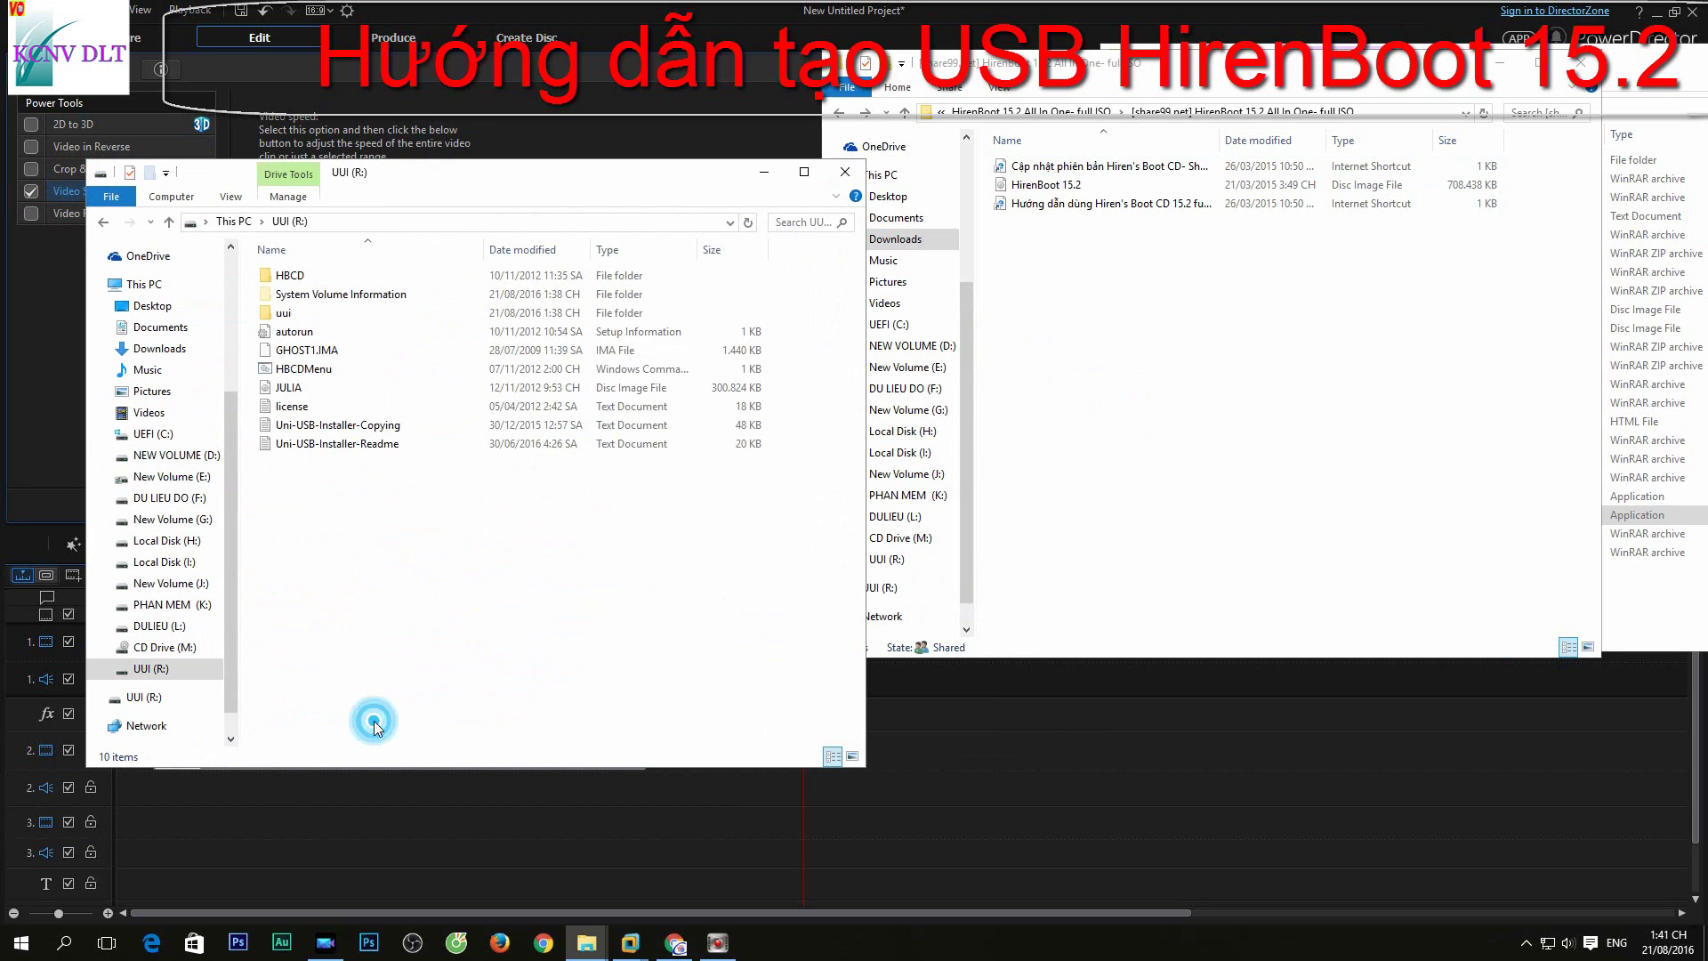
Step: Return to This PC and eject the UUI (R:) USB drive
{"action": "left_click", "coordinate": [104, 222]}
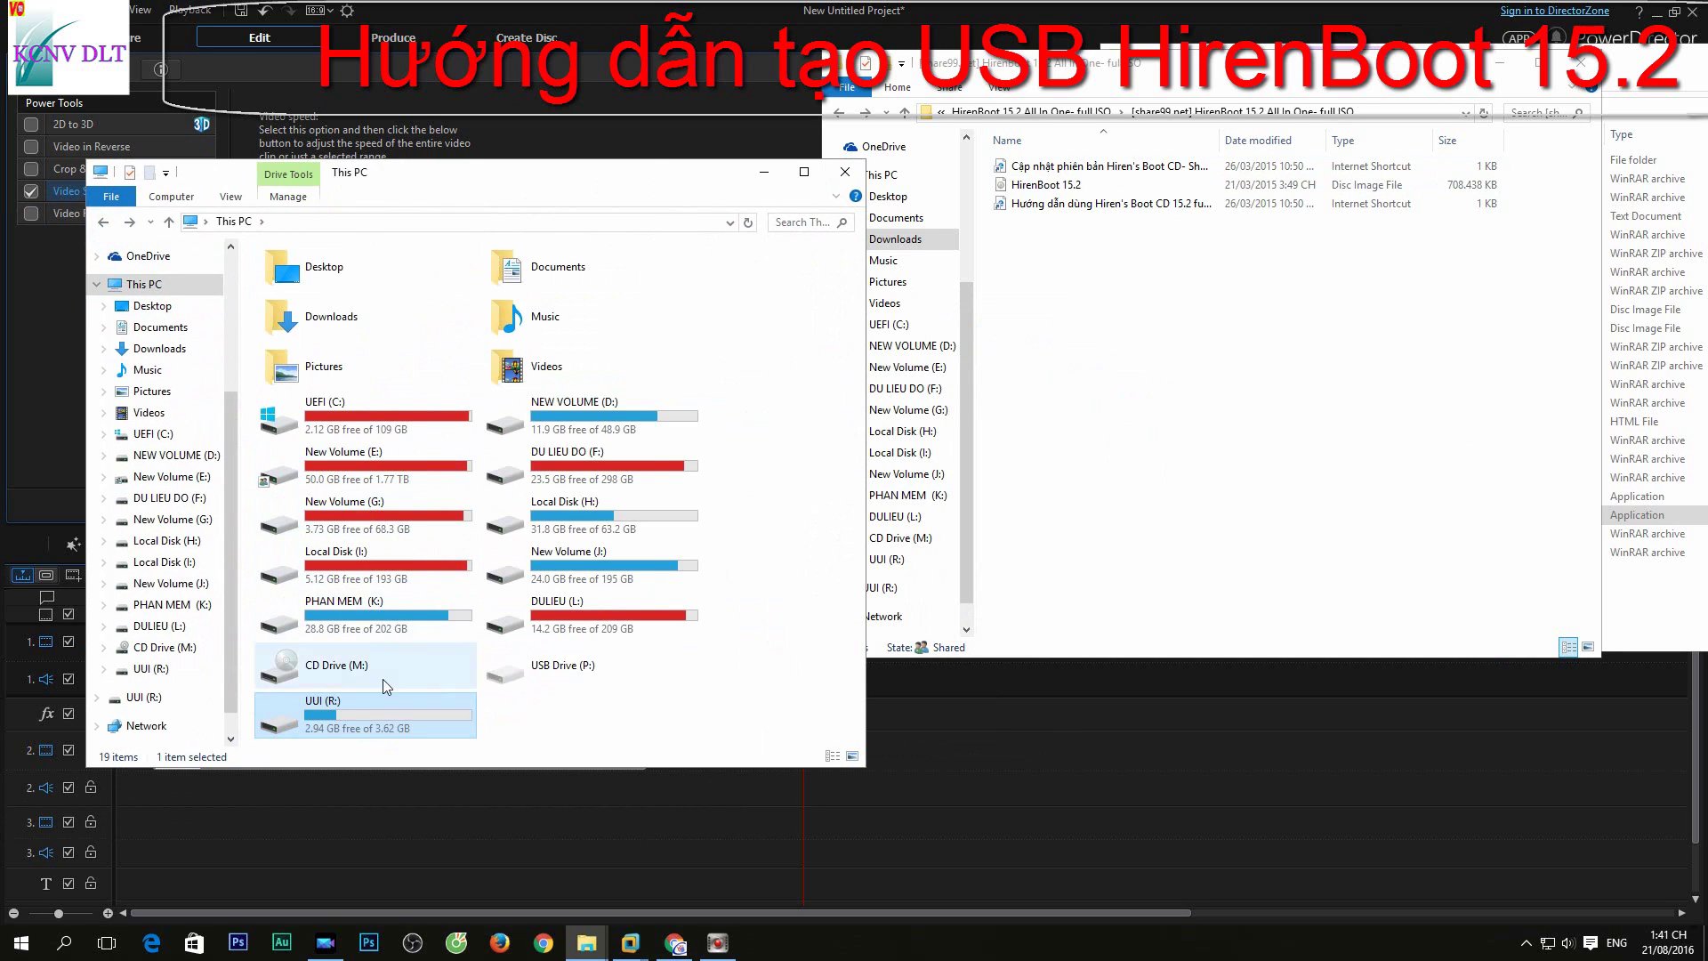
{"action": "left_click", "coordinate": [359, 729]}
{"action": "right_click", "coordinate": [359, 729]}
{"action": "left_click", "coordinate": [449, 593]}
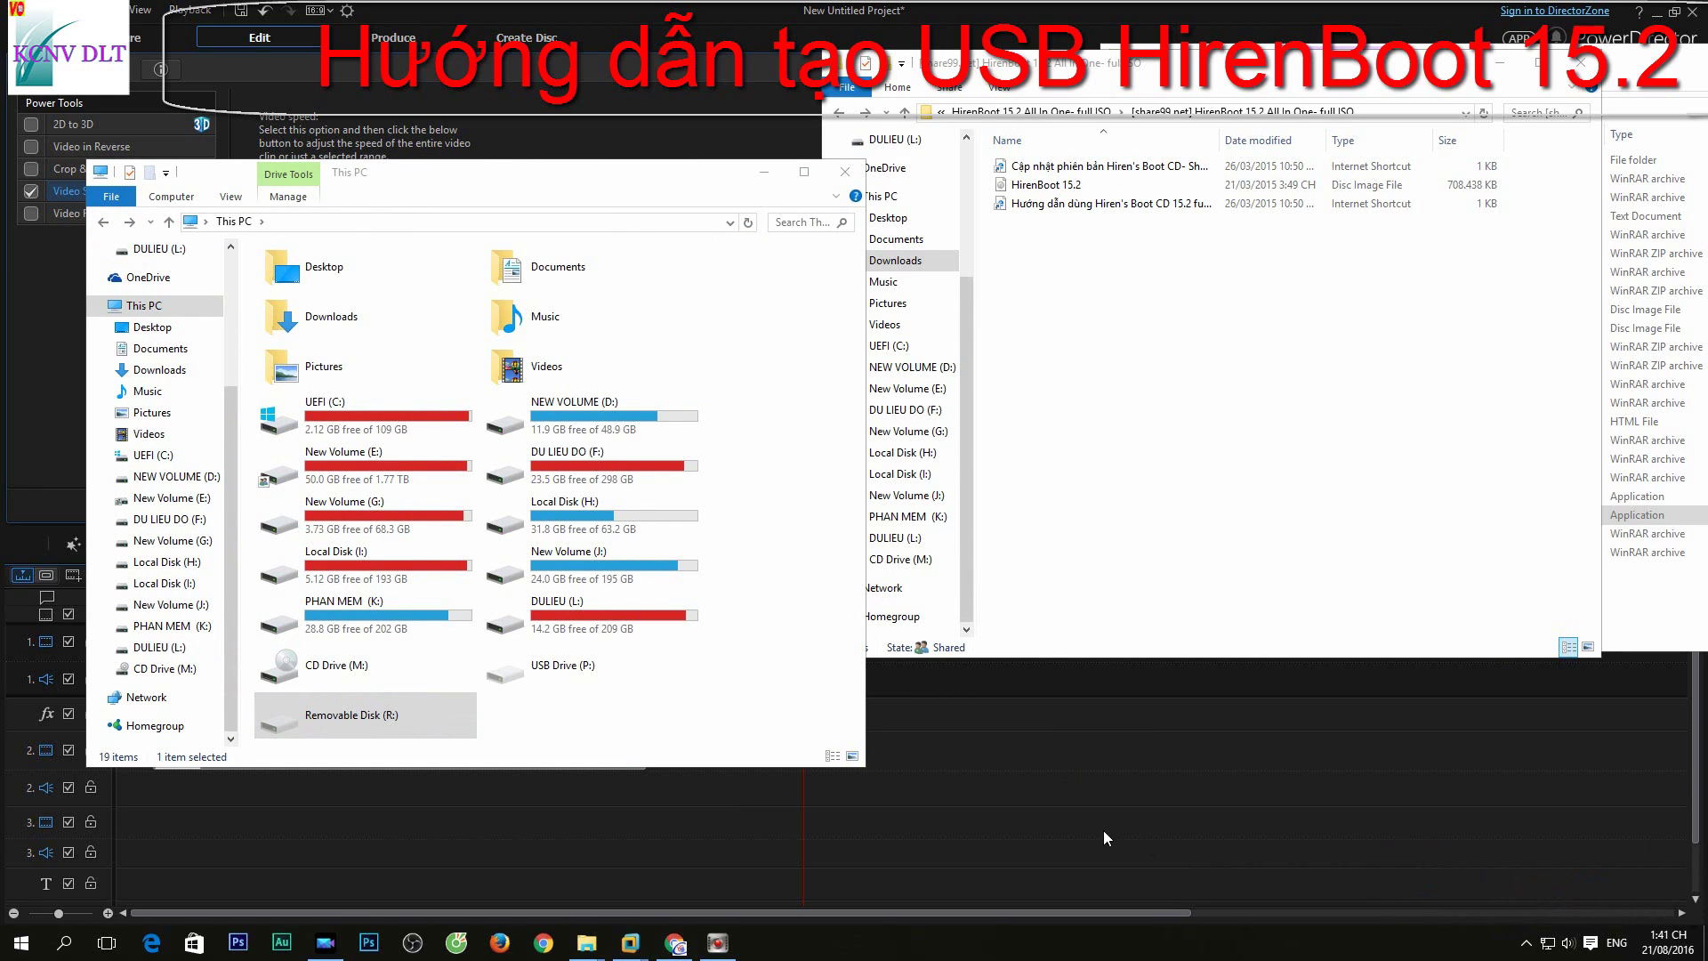
{"action": "left_click", "coordinate": [1526, 943]}
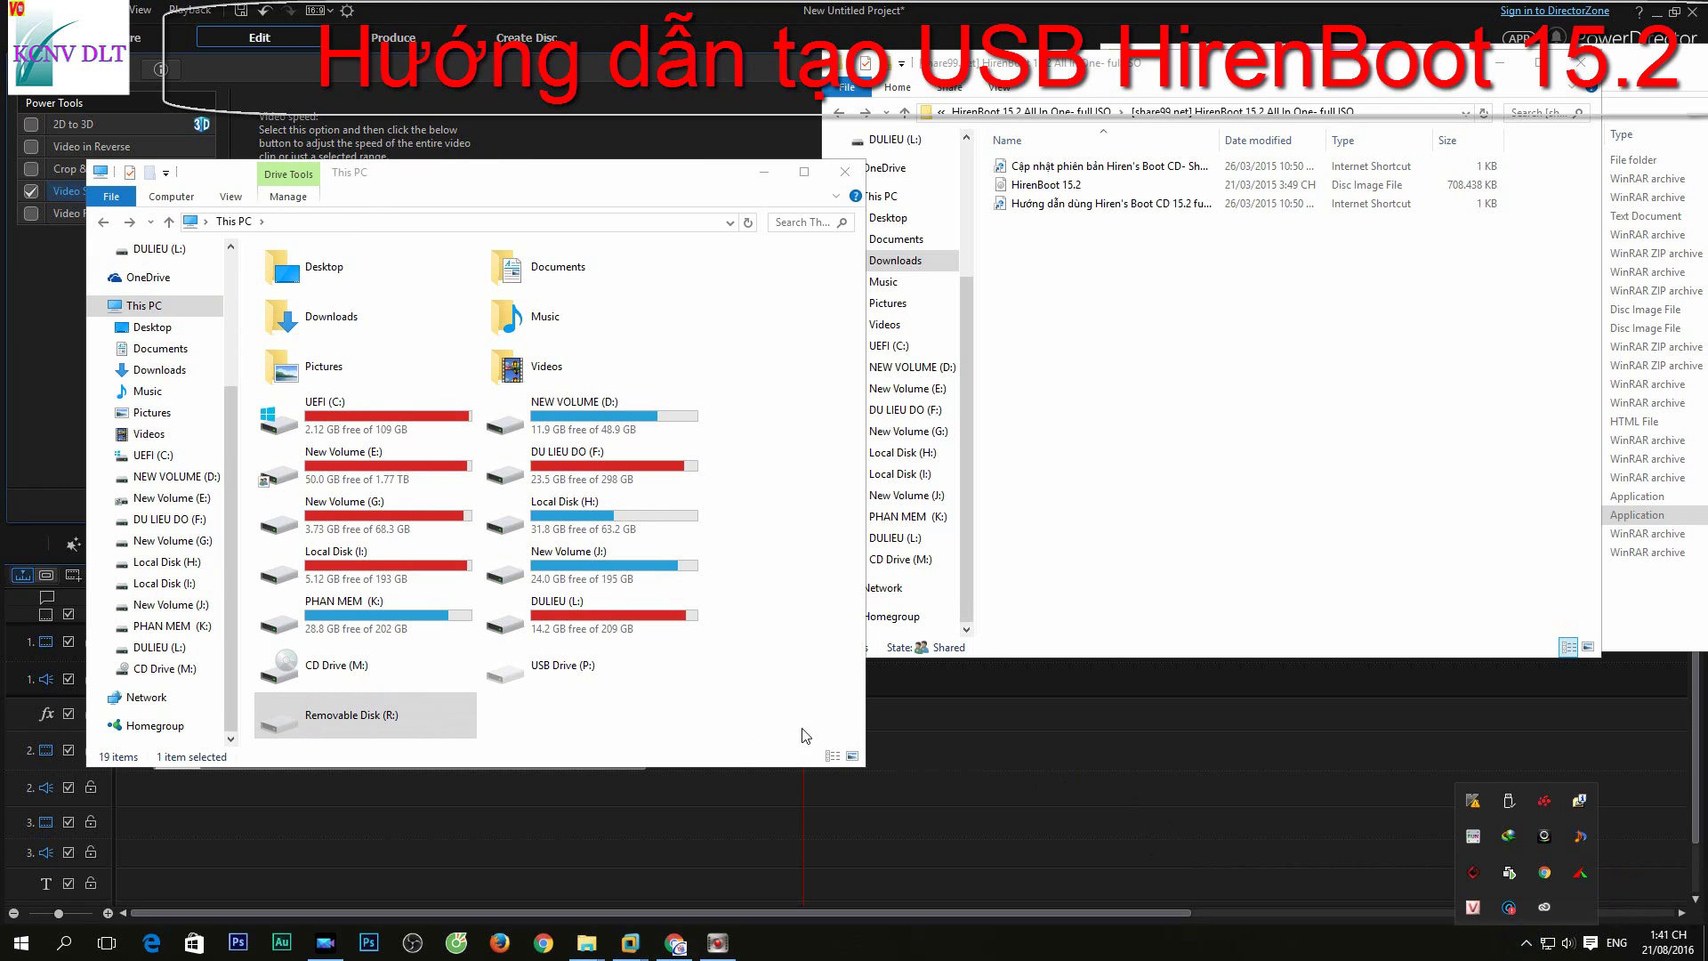
{"action": "left_click", "coordinate": [836, 731]}
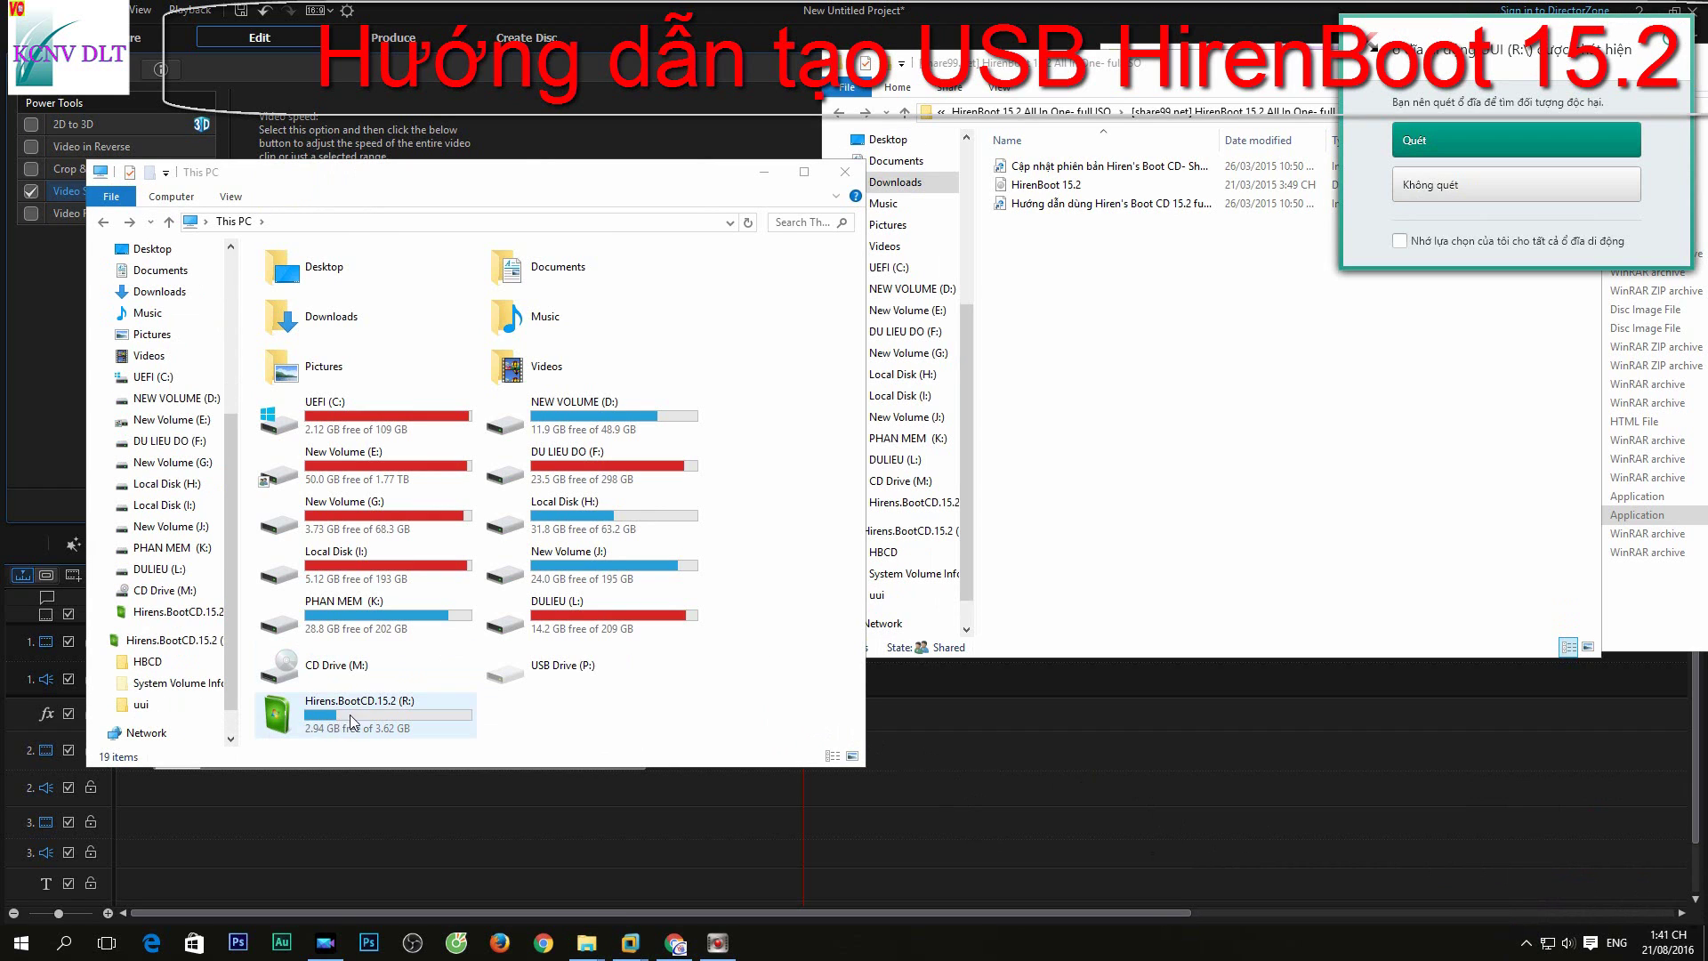
Step: Open the reconnected Hirens.BootCD.15.2 (R:) drive to check its contents
{"action": "left_click", "coordinate": [396, 716]}
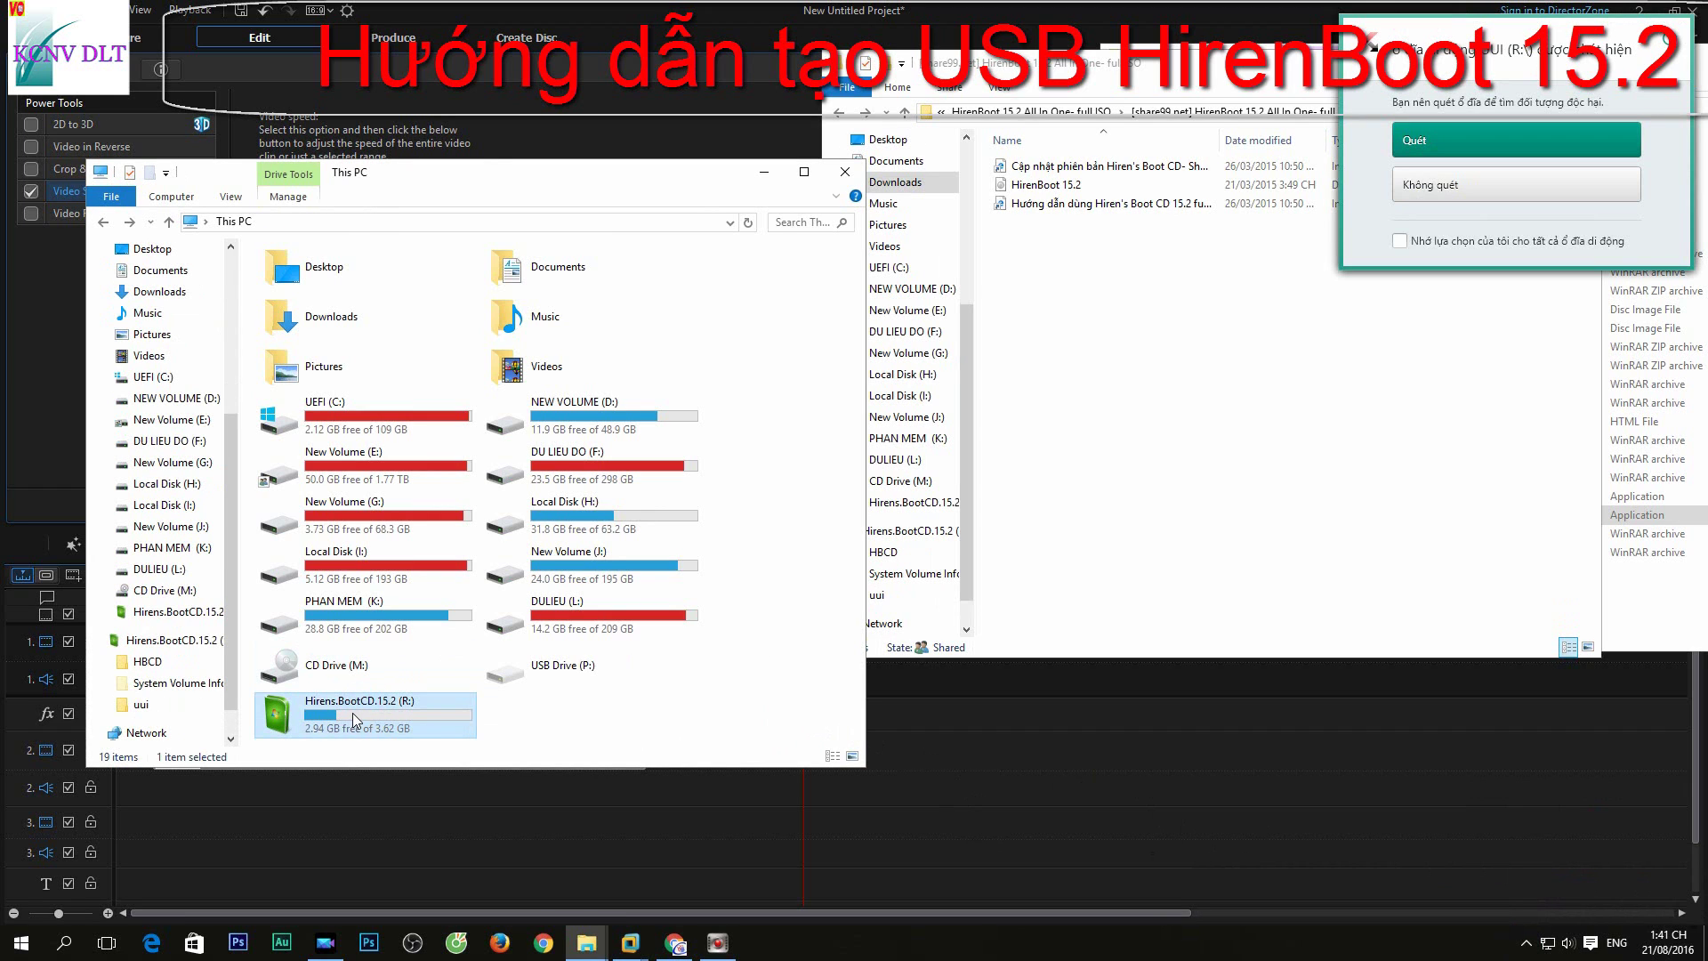
{"action": "double_click", "coordinate": [372, 716]}
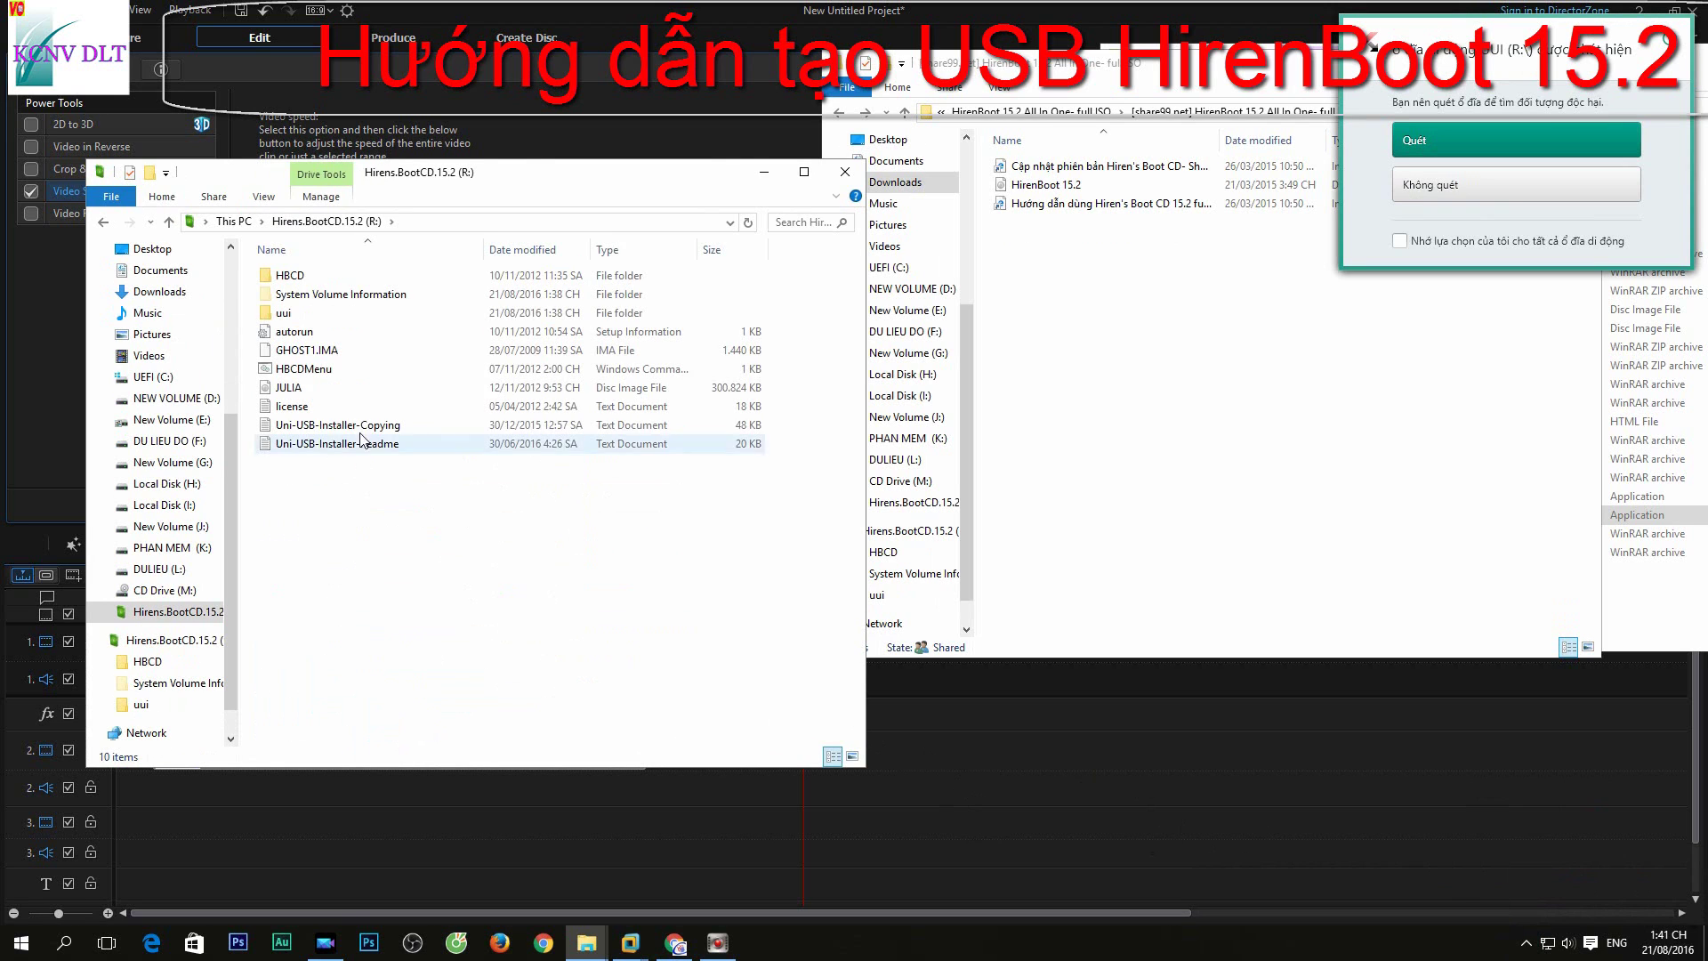
Step: Run HBCDMenu from the root of the R: drive to check the launcher, close it, and open the HBCD folder
{"action": "double_click", "coordinate": [339, 368]}
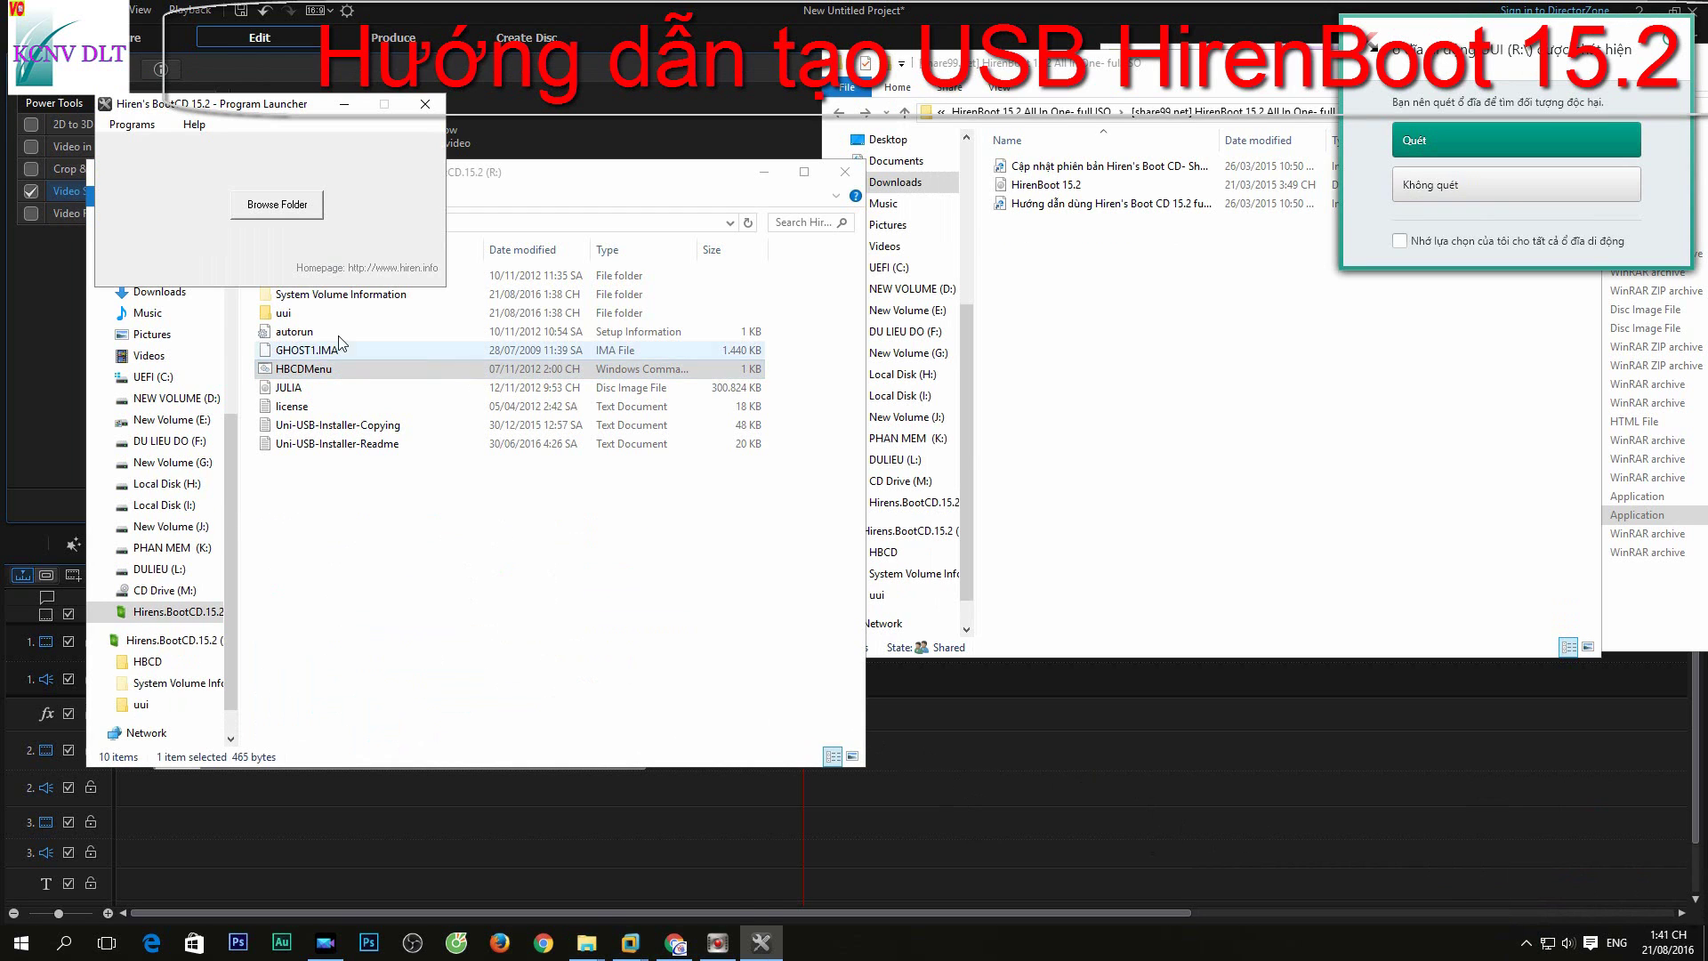
{"action": "left_click", "coordinate": [255, 210]}
{"action": "left_click", "coordinate": [425, 104]}
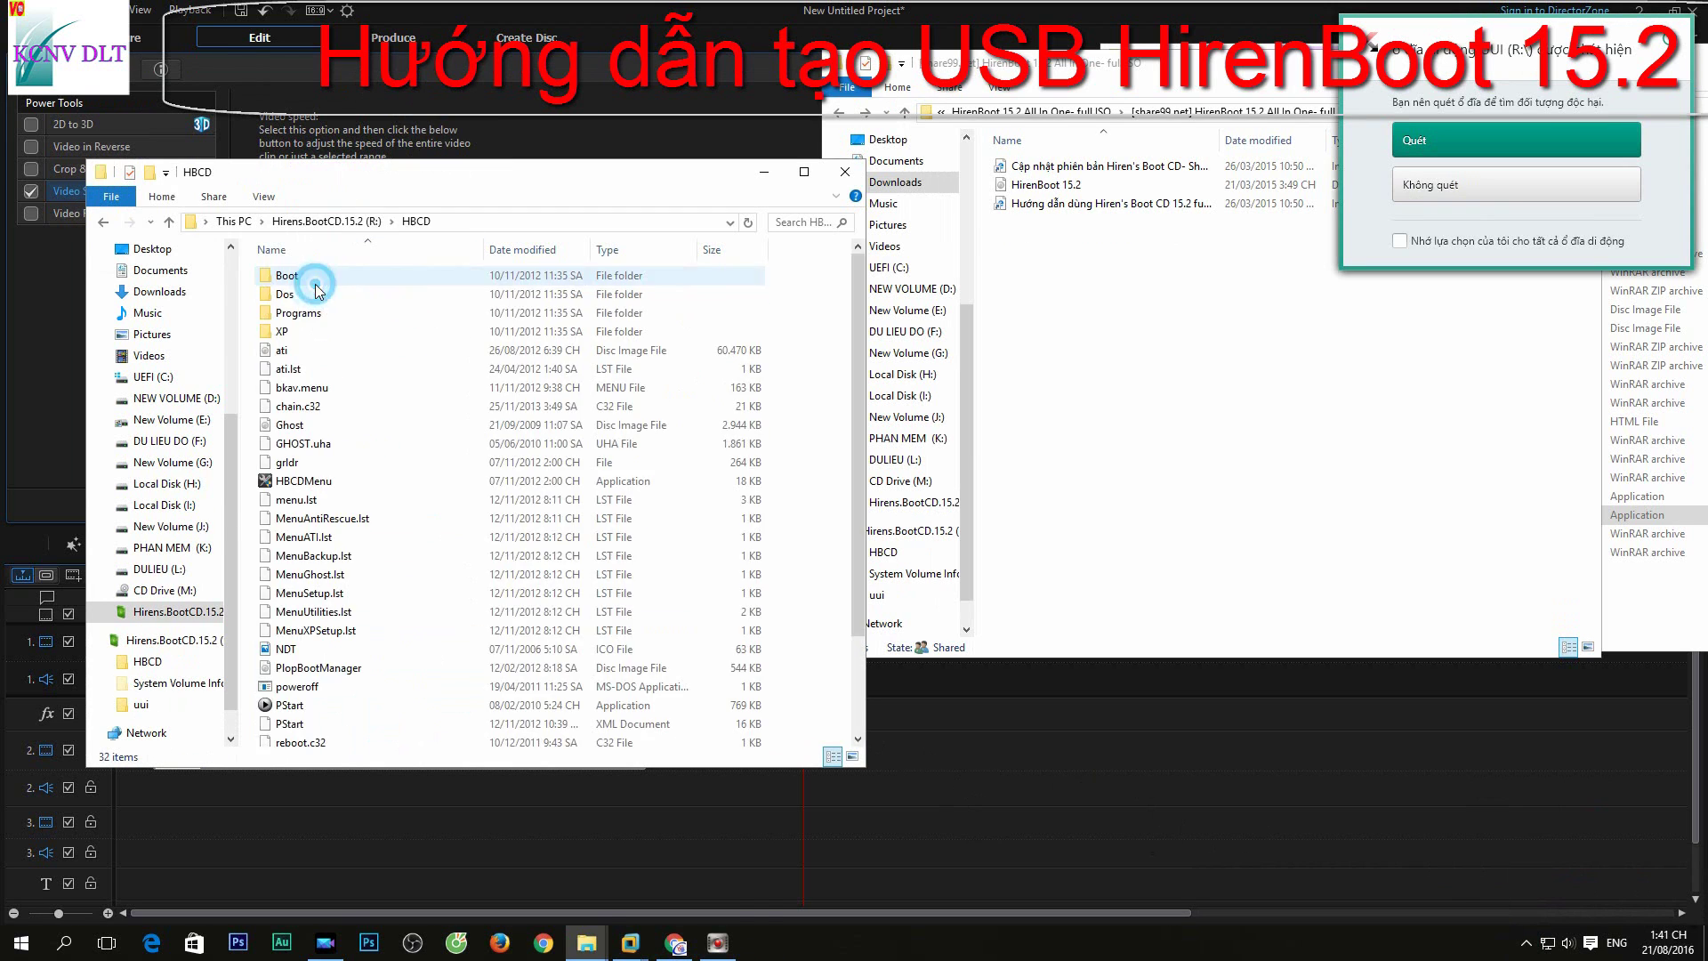
Step: Look through the HBCD folder and run its HBCDMenu application to check the Program Launcher, closing it again
{"action": "scroll", "coordinate": [418, 551], "scroll_direction": "down", "scroll_amount": 2}
{"action": "left_click", "coordinate": [422, 586]}
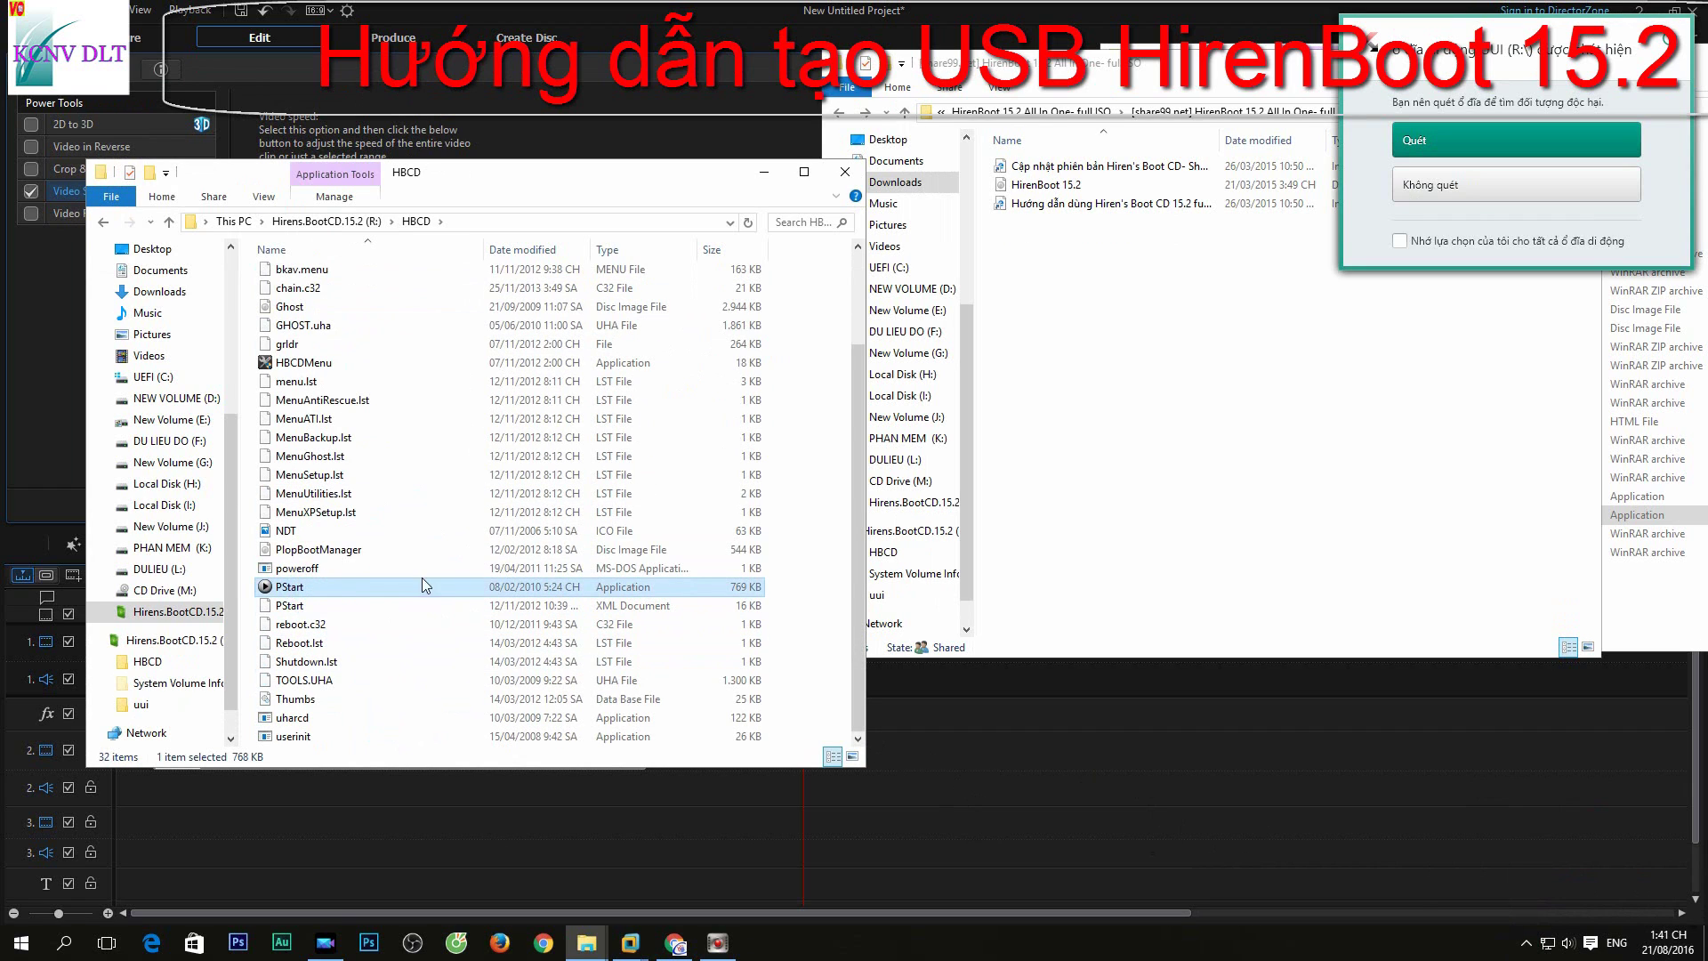
{"action": "double_click", "coordinate": [320, 365]}
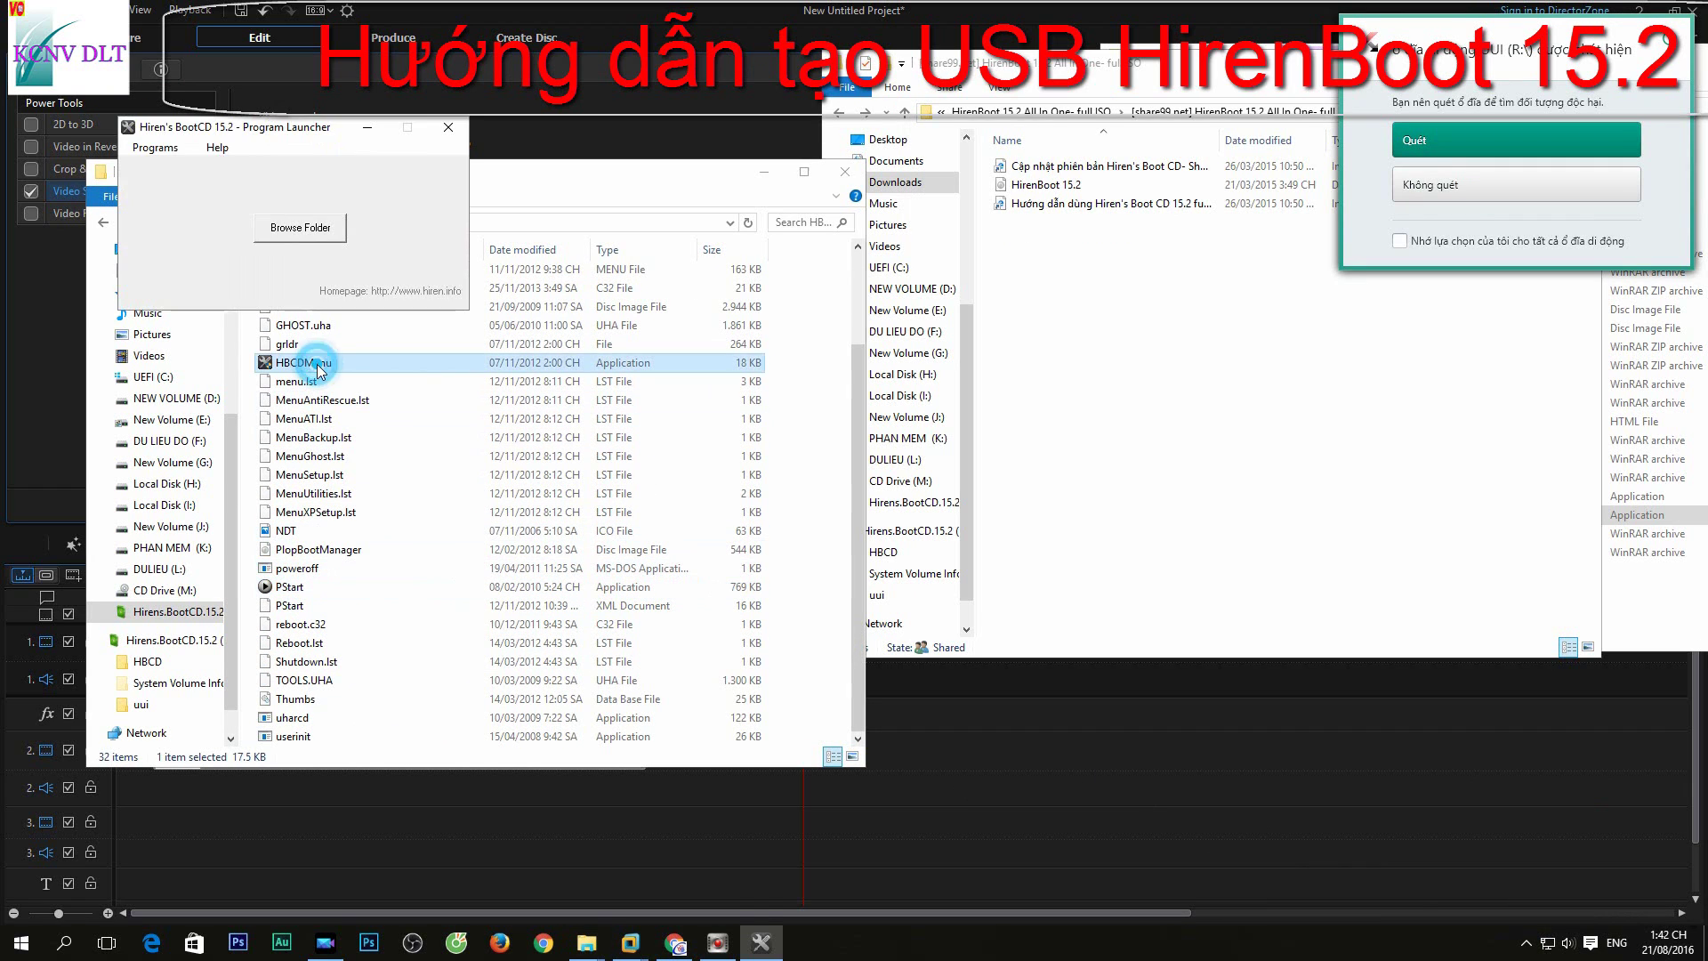
{"action": "left_click", "coordinate": [448, 127]}
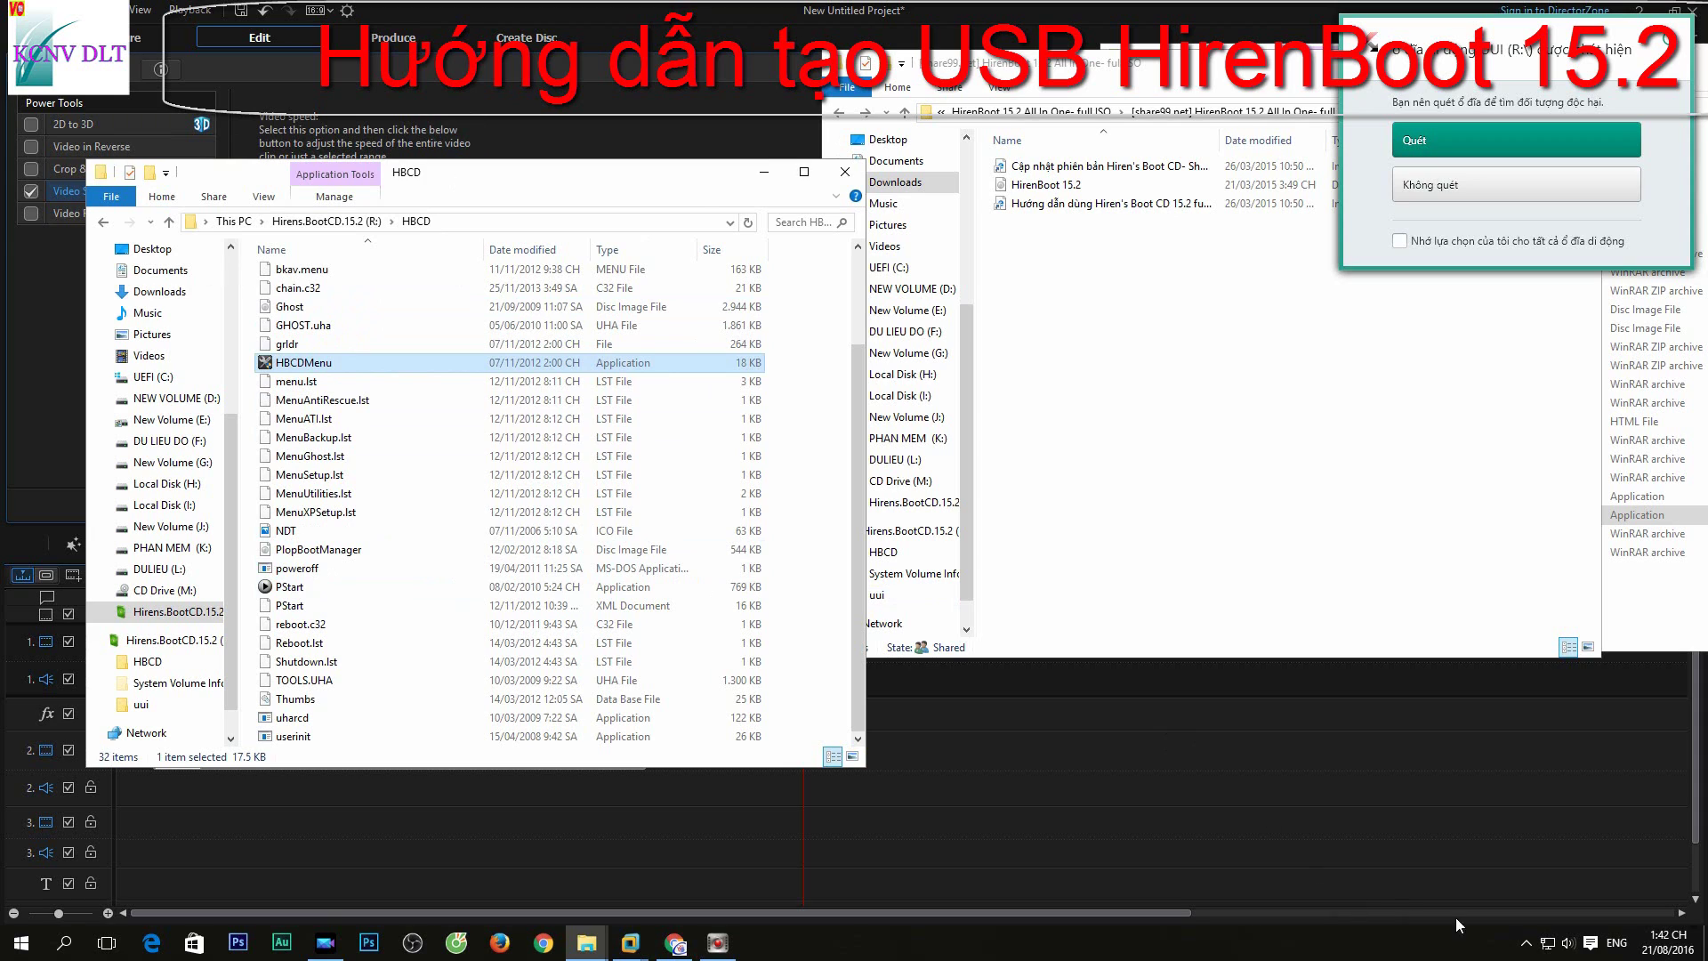
Step: Try to safely eject the Hirens.BootCD.15.2 (R:) mass storage device
{"action": "left_click", "coordinate": [1526, 942]}
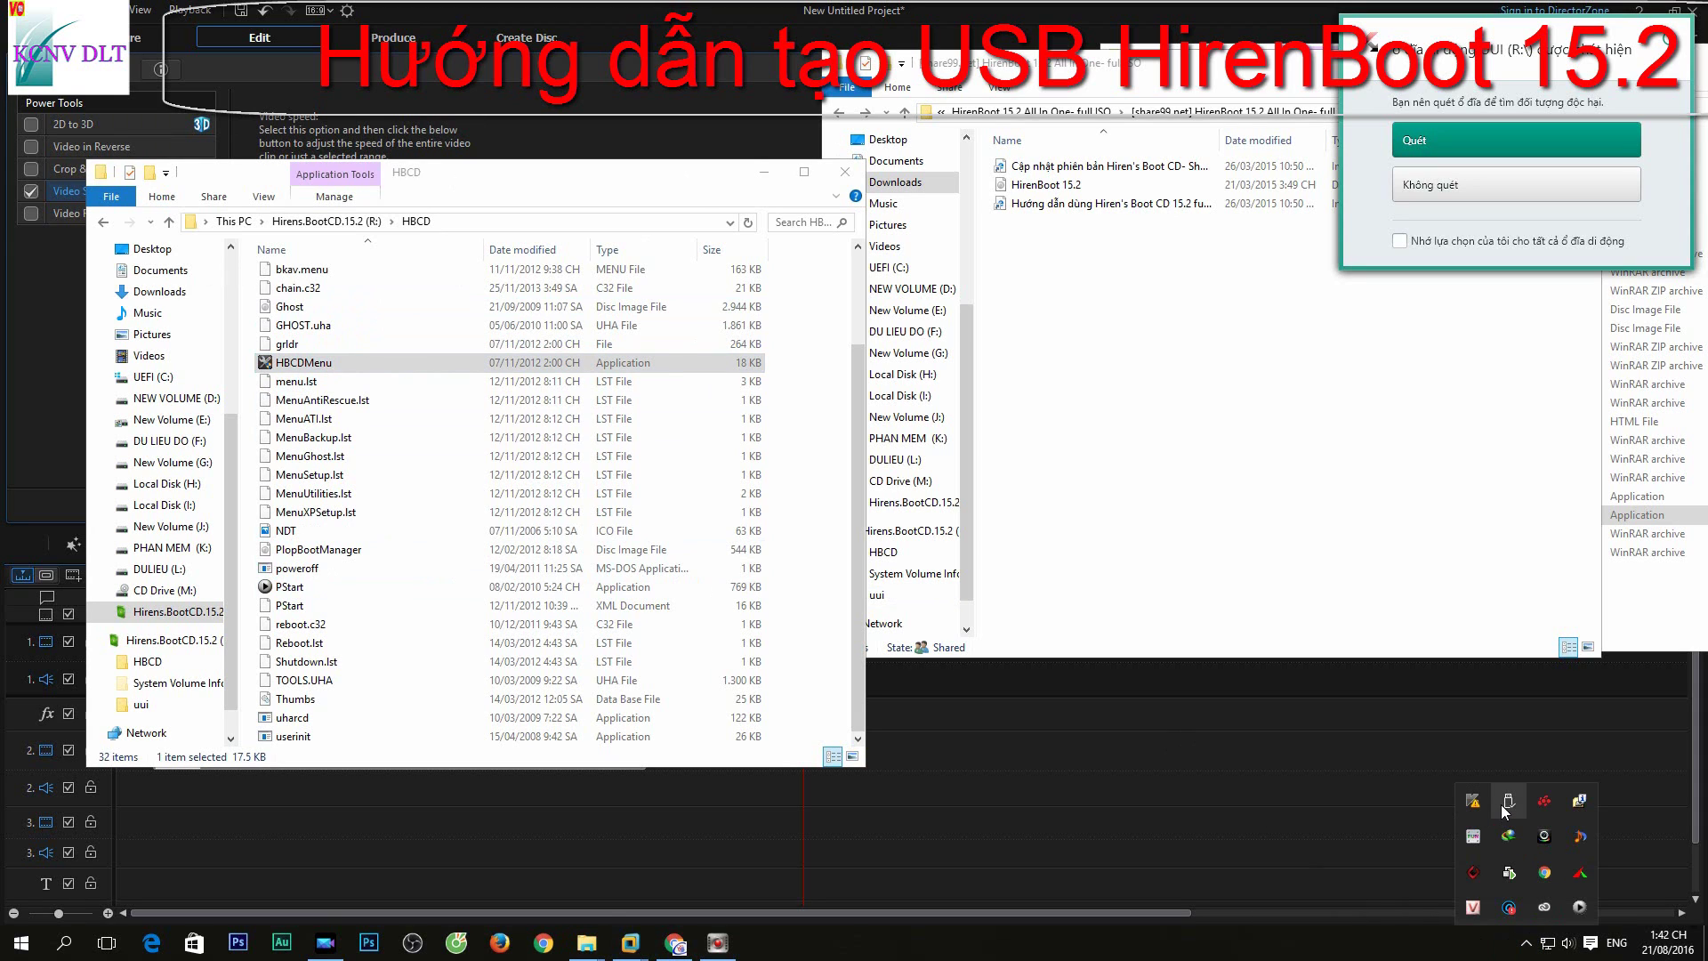
{"action": "right_click", "coordinate": [1501, 805]}
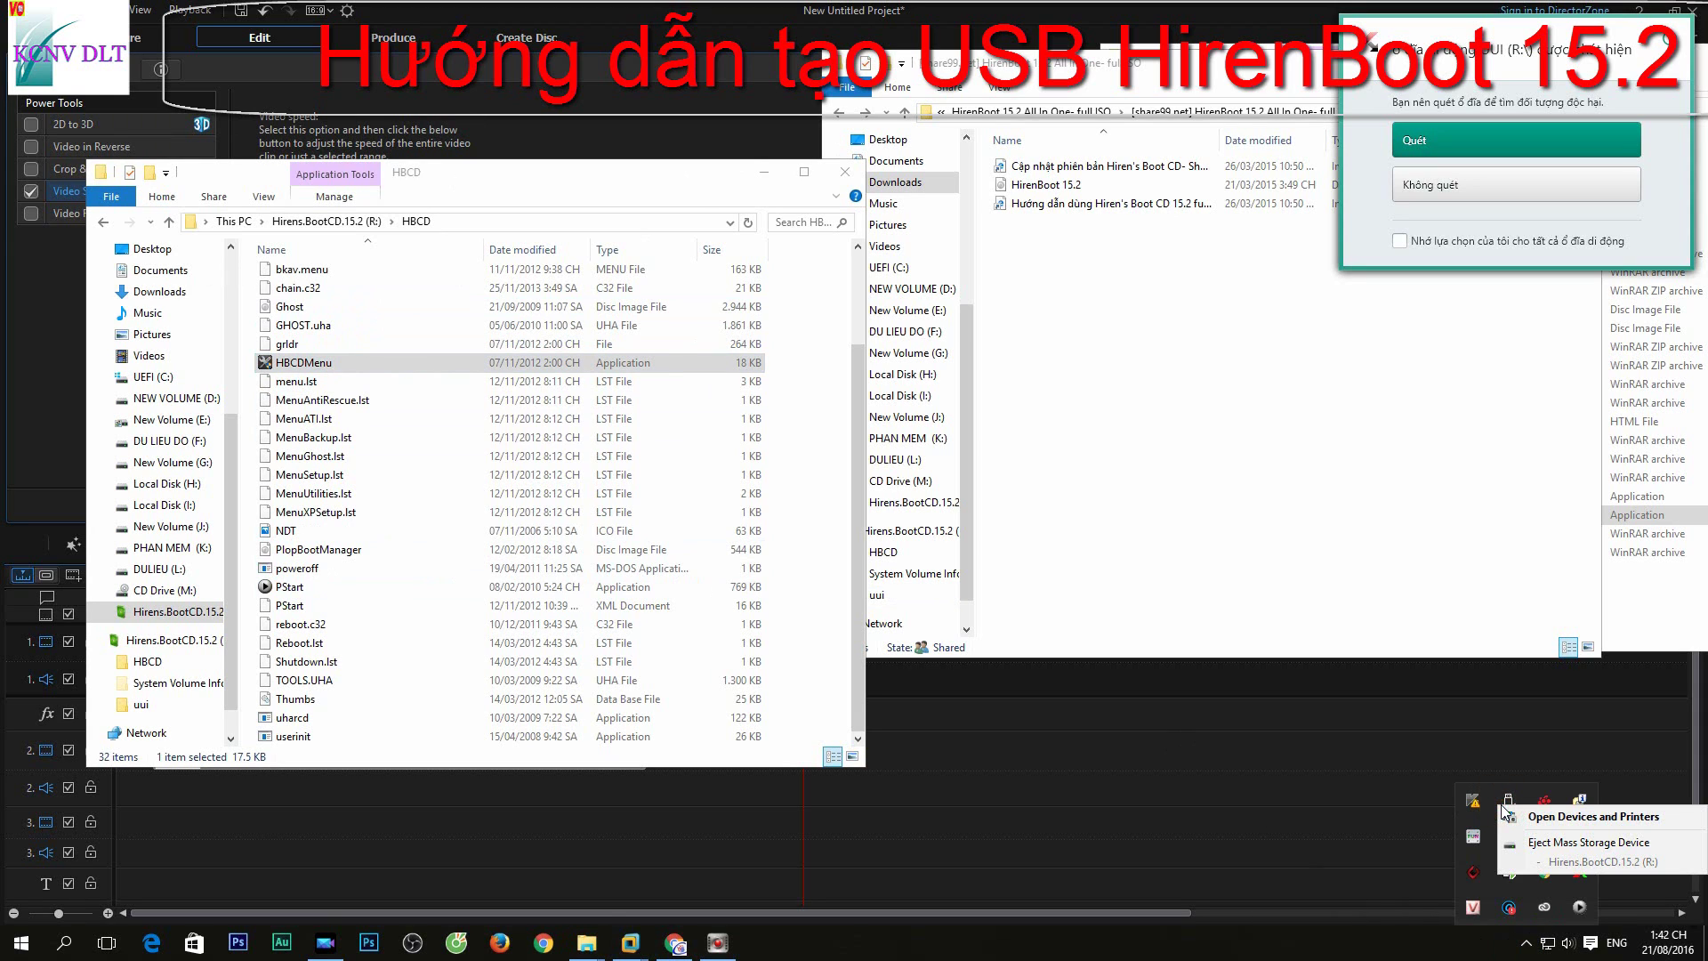
{"action": "left_click", "coordinate": [1530, 847]}
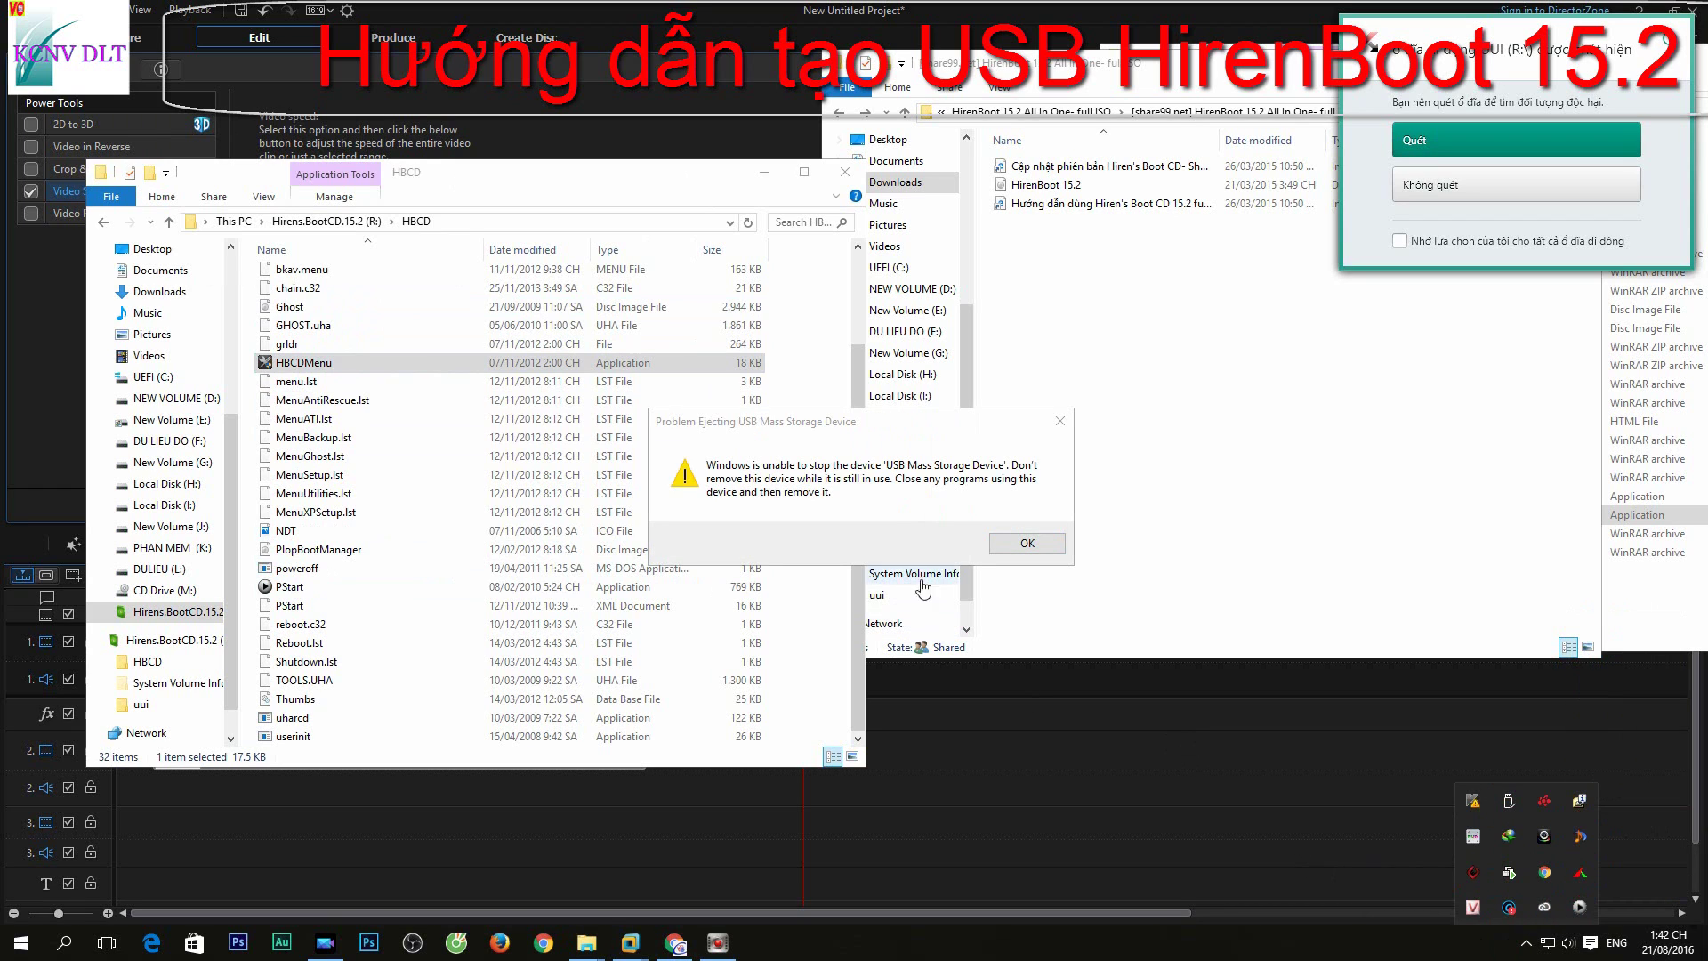
{"action": "left_click", "coordinate": [1024, 543]}
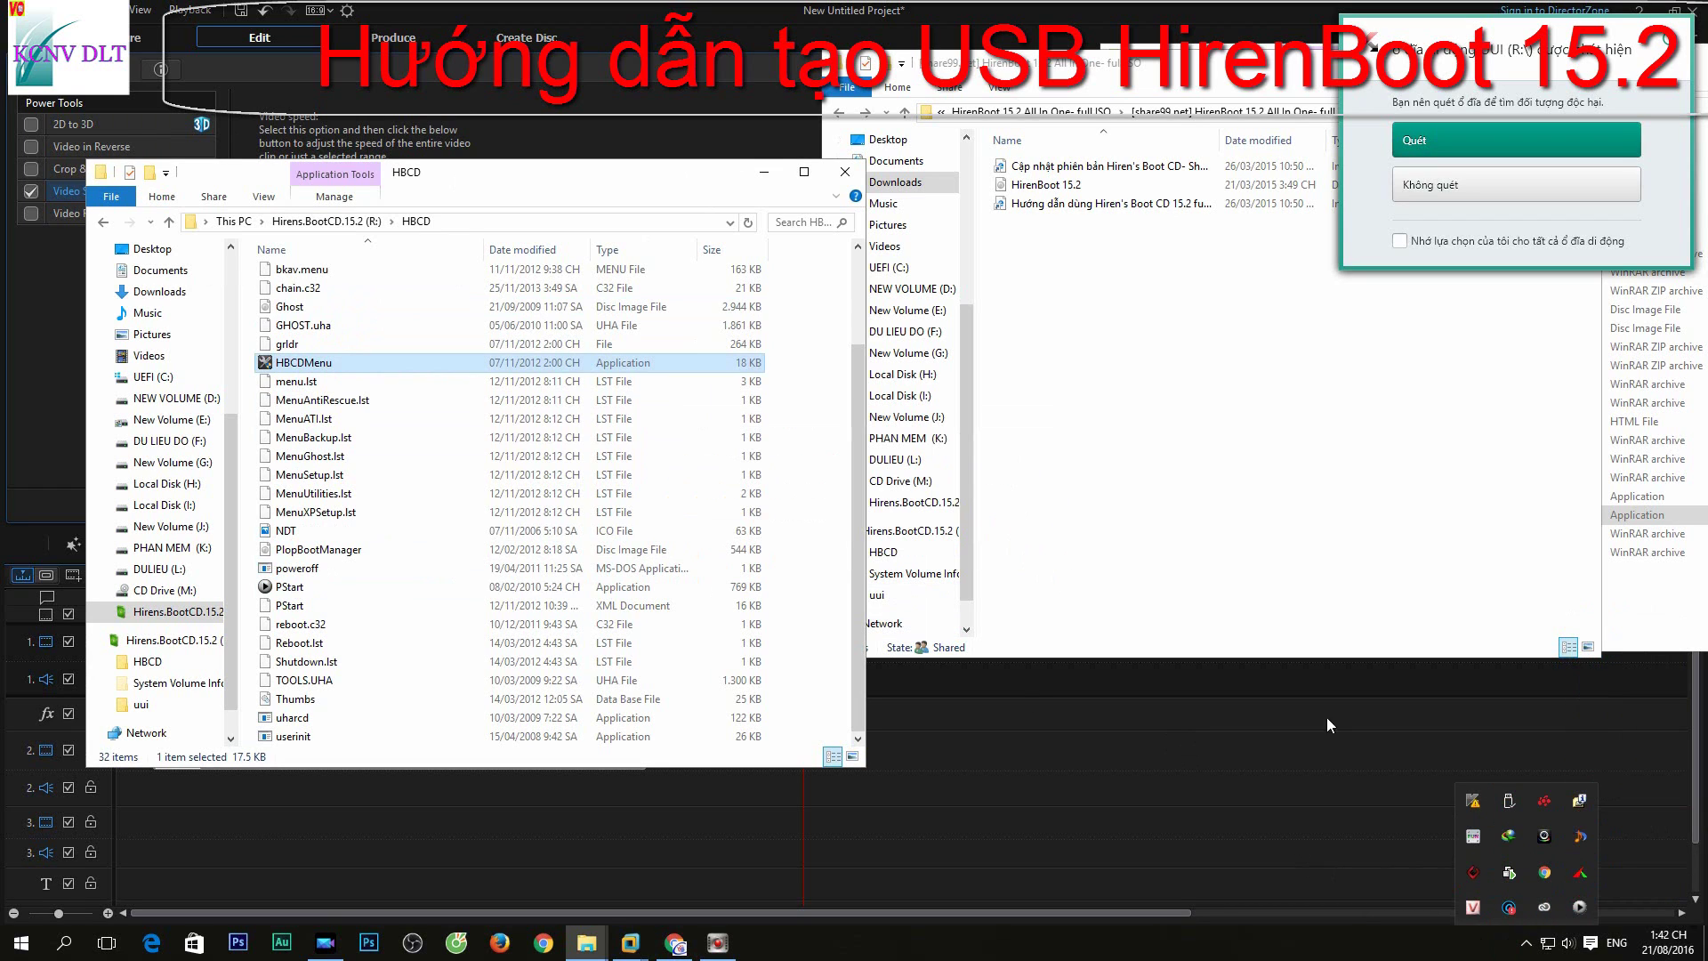
Step: Retry ejecting the Hirens.BootCD.15.2 (R:) mass storage device, and decline the scan of the removable drive with Không quét
{"action": "left_click", "coordinate": [1517, 812]}
{"action": "left_click", "coordinate": [1544, 848]}
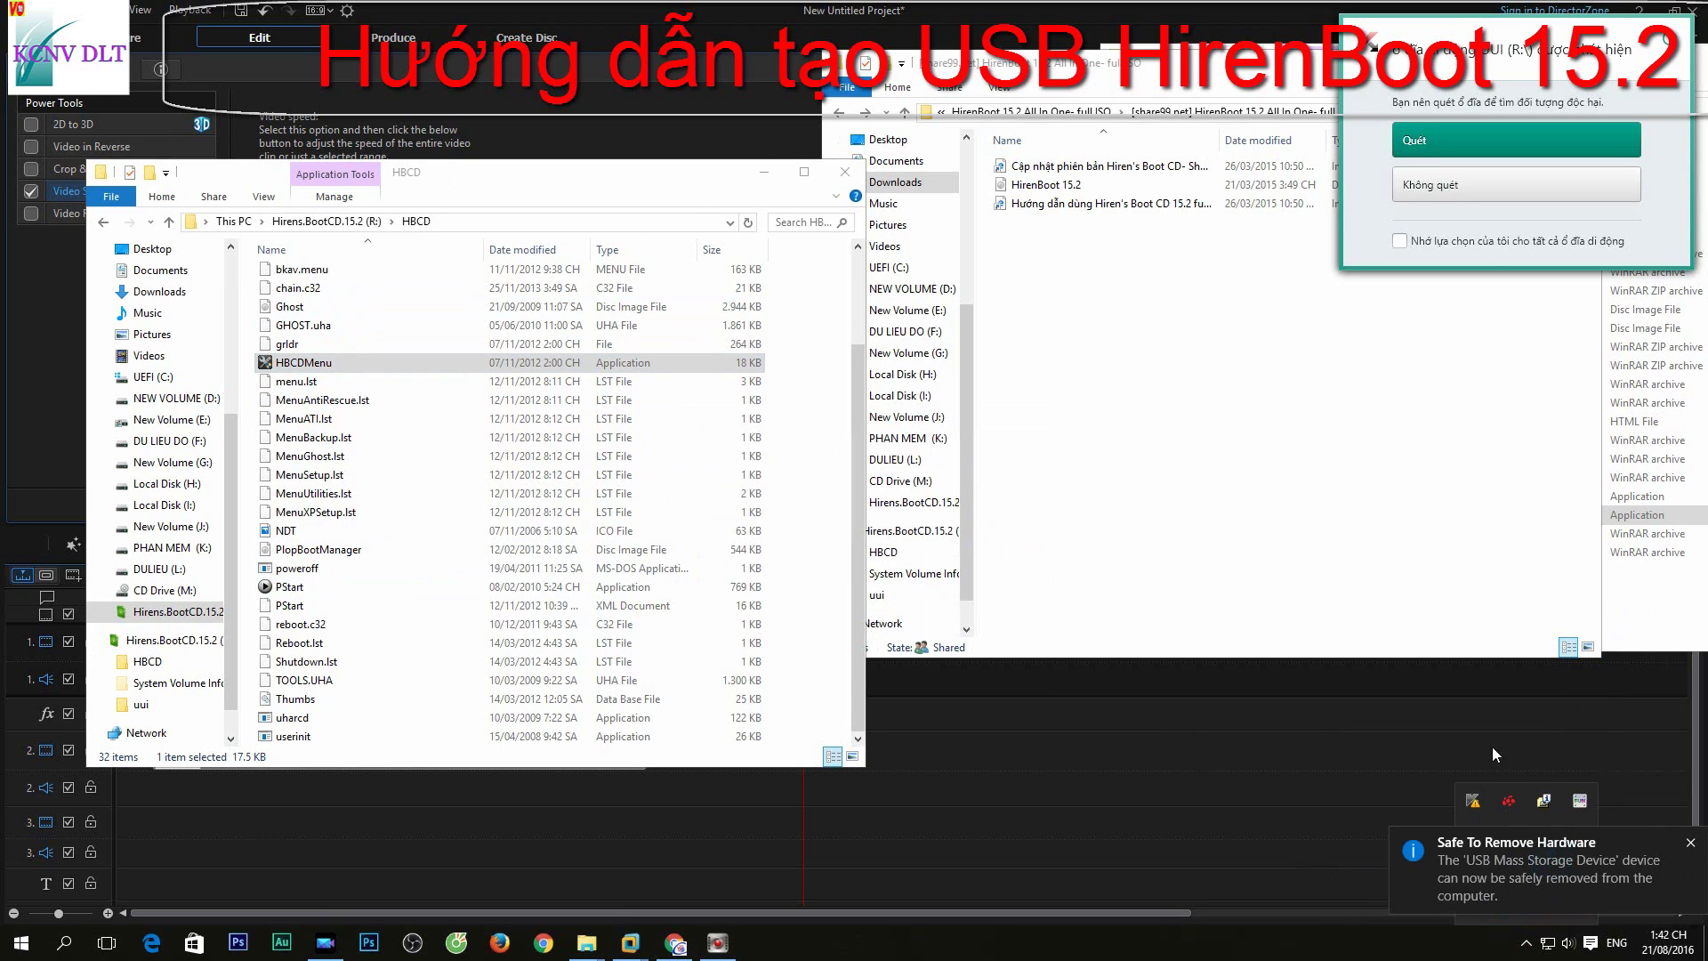
{"action": "left_click", "coordinate": [1462, 191]}
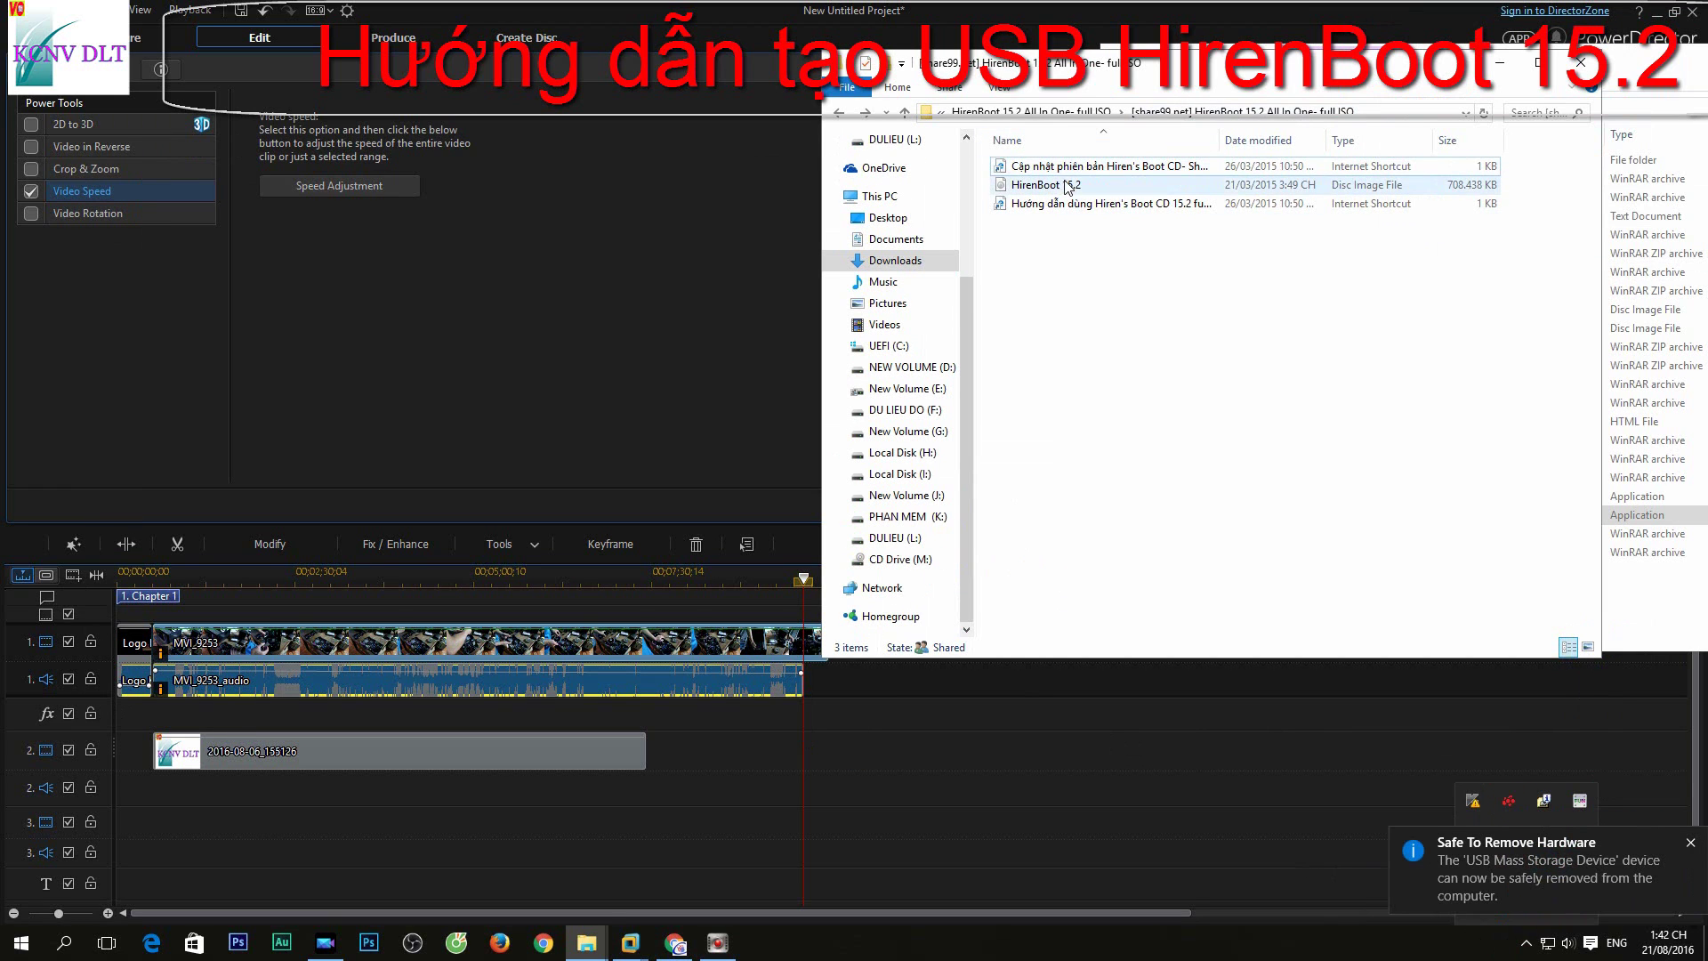